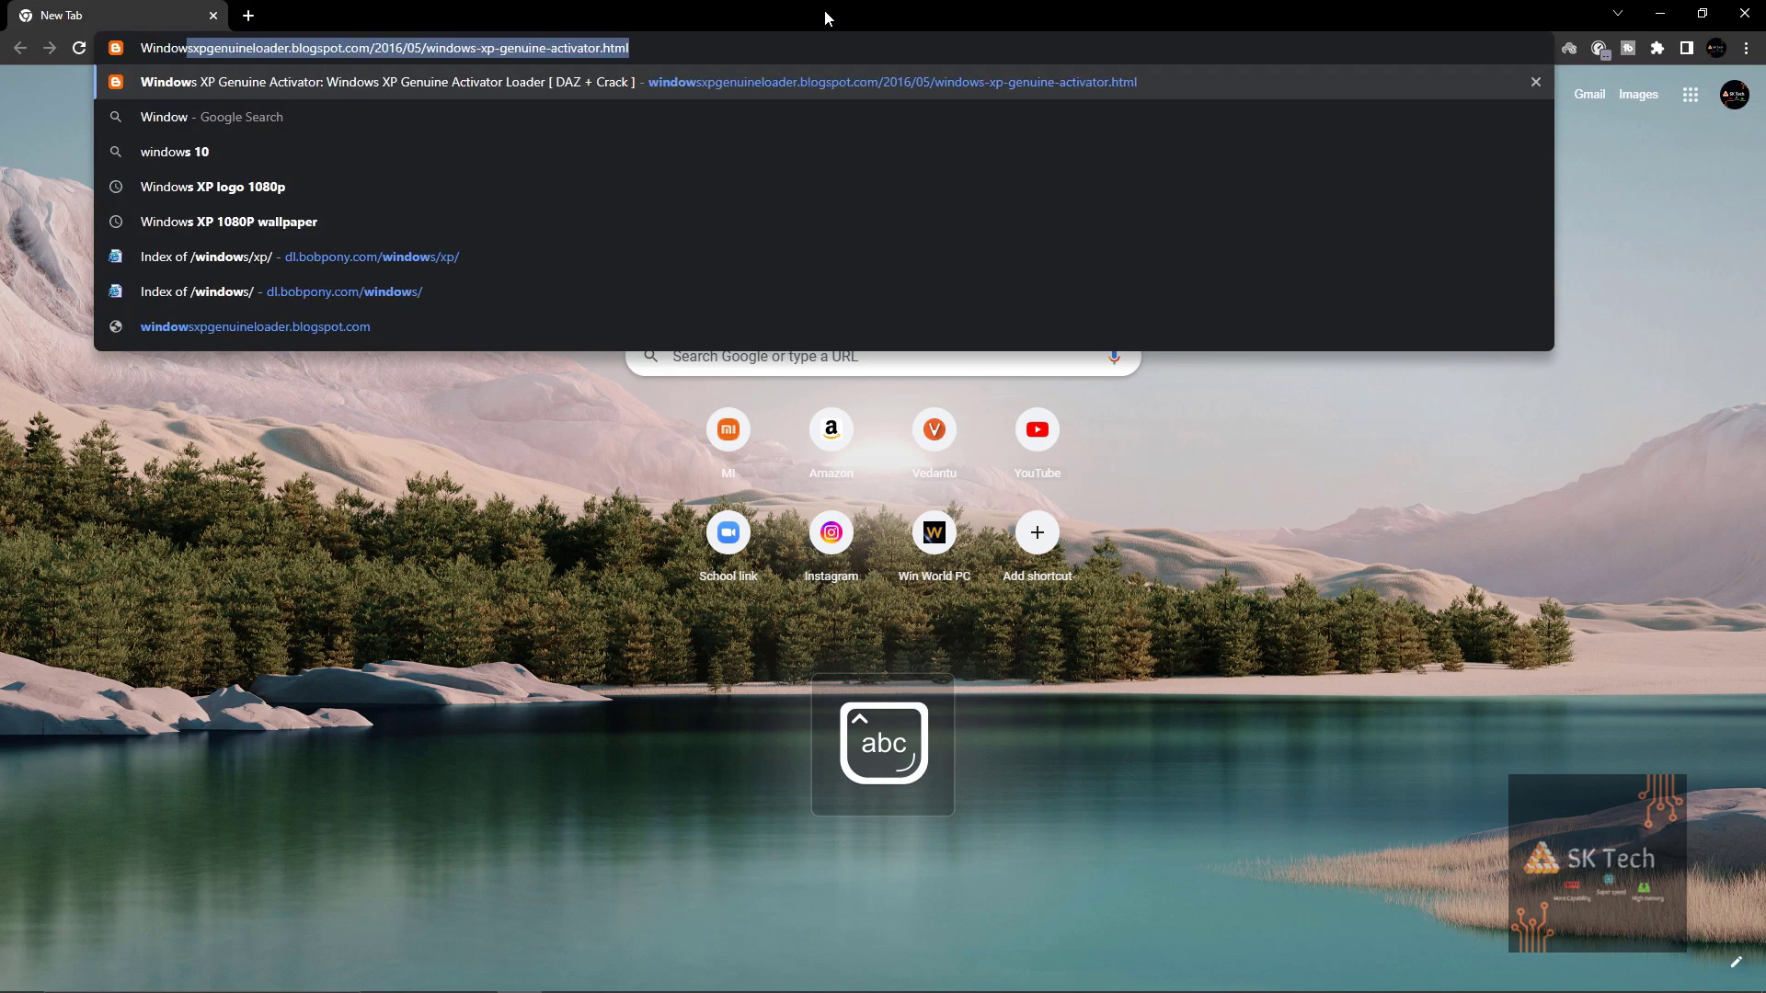
Search the web for "Windows Vista iso md5" and bring up the Windows Vista section of the jdhodges.com ISO hash list
{"action": "type", "text": "is"}
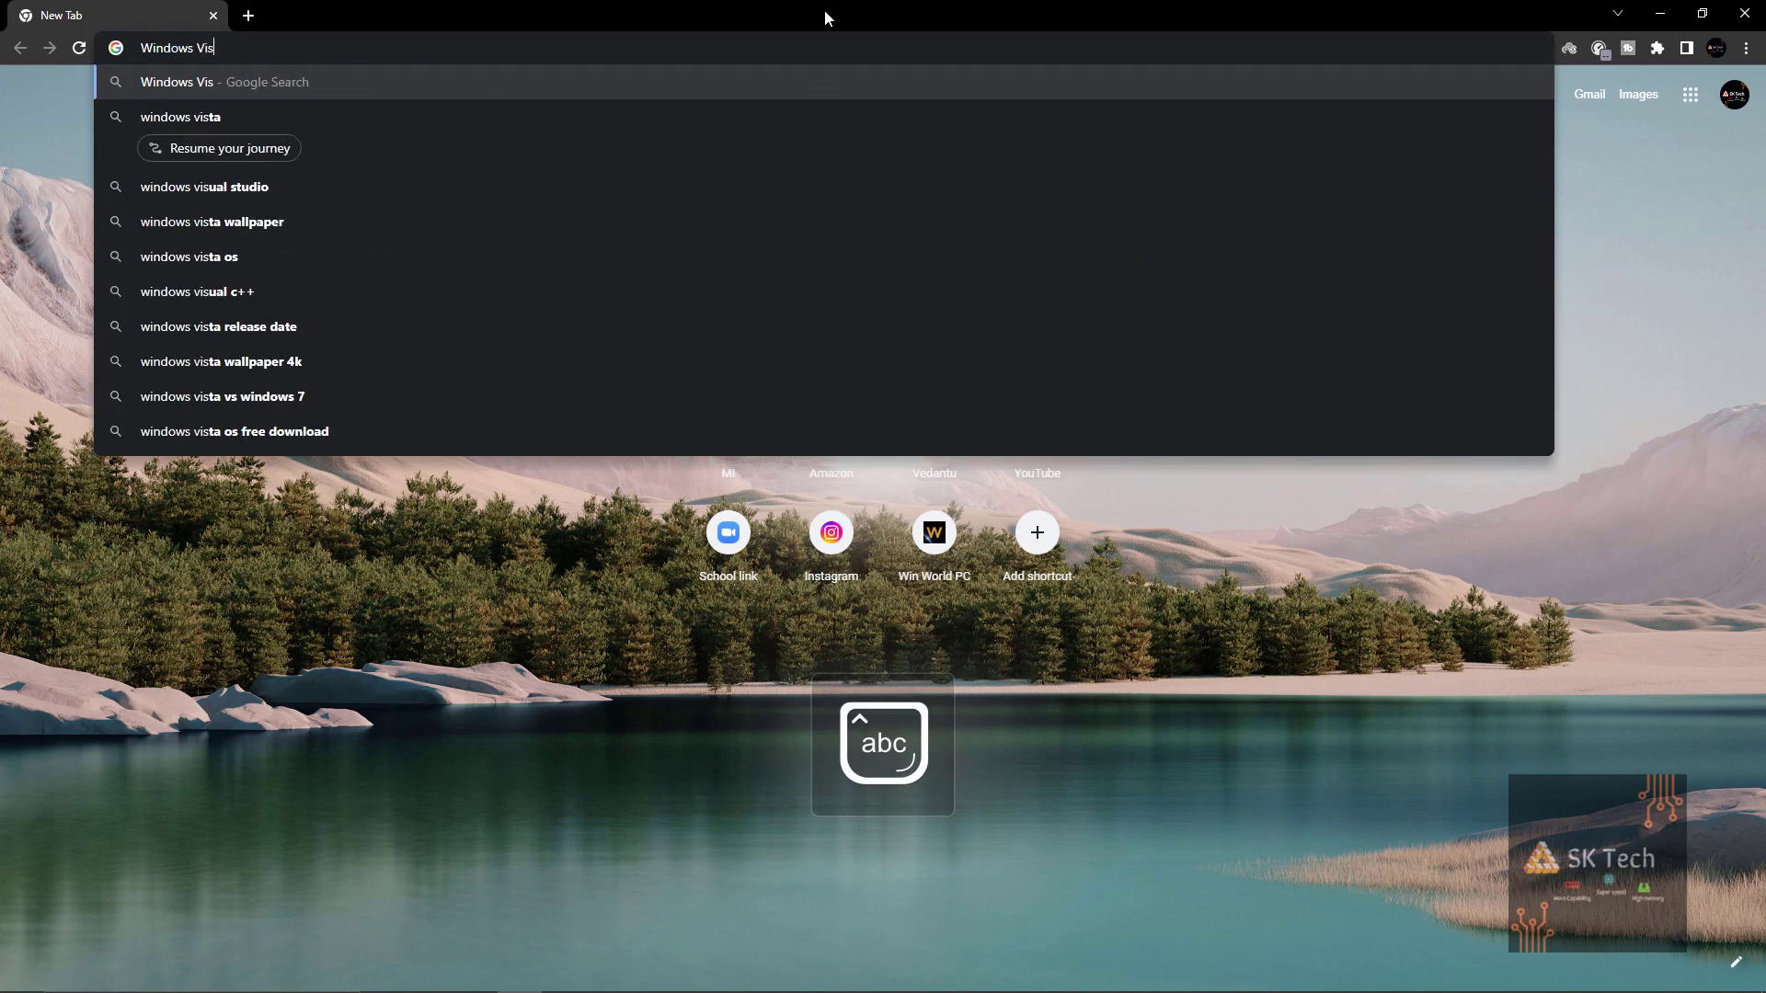
{"action": "type", "text": "ta iso md5"}
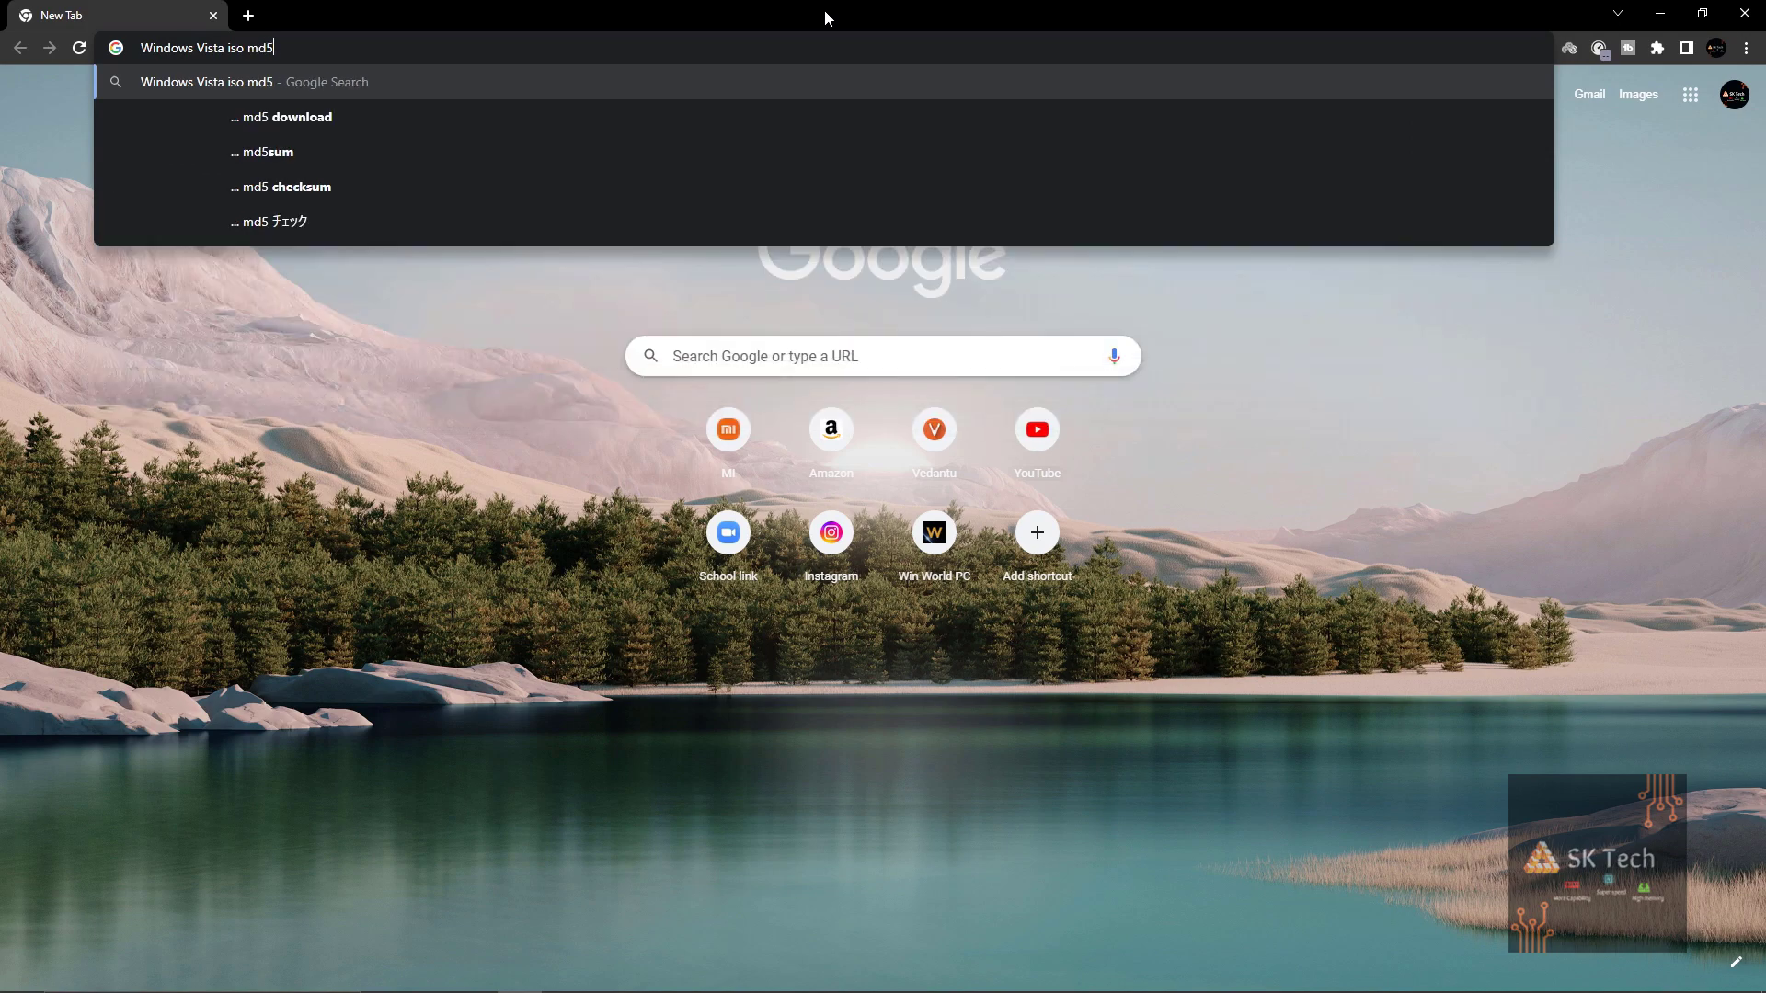
{"action": "key", "text": "Return"}
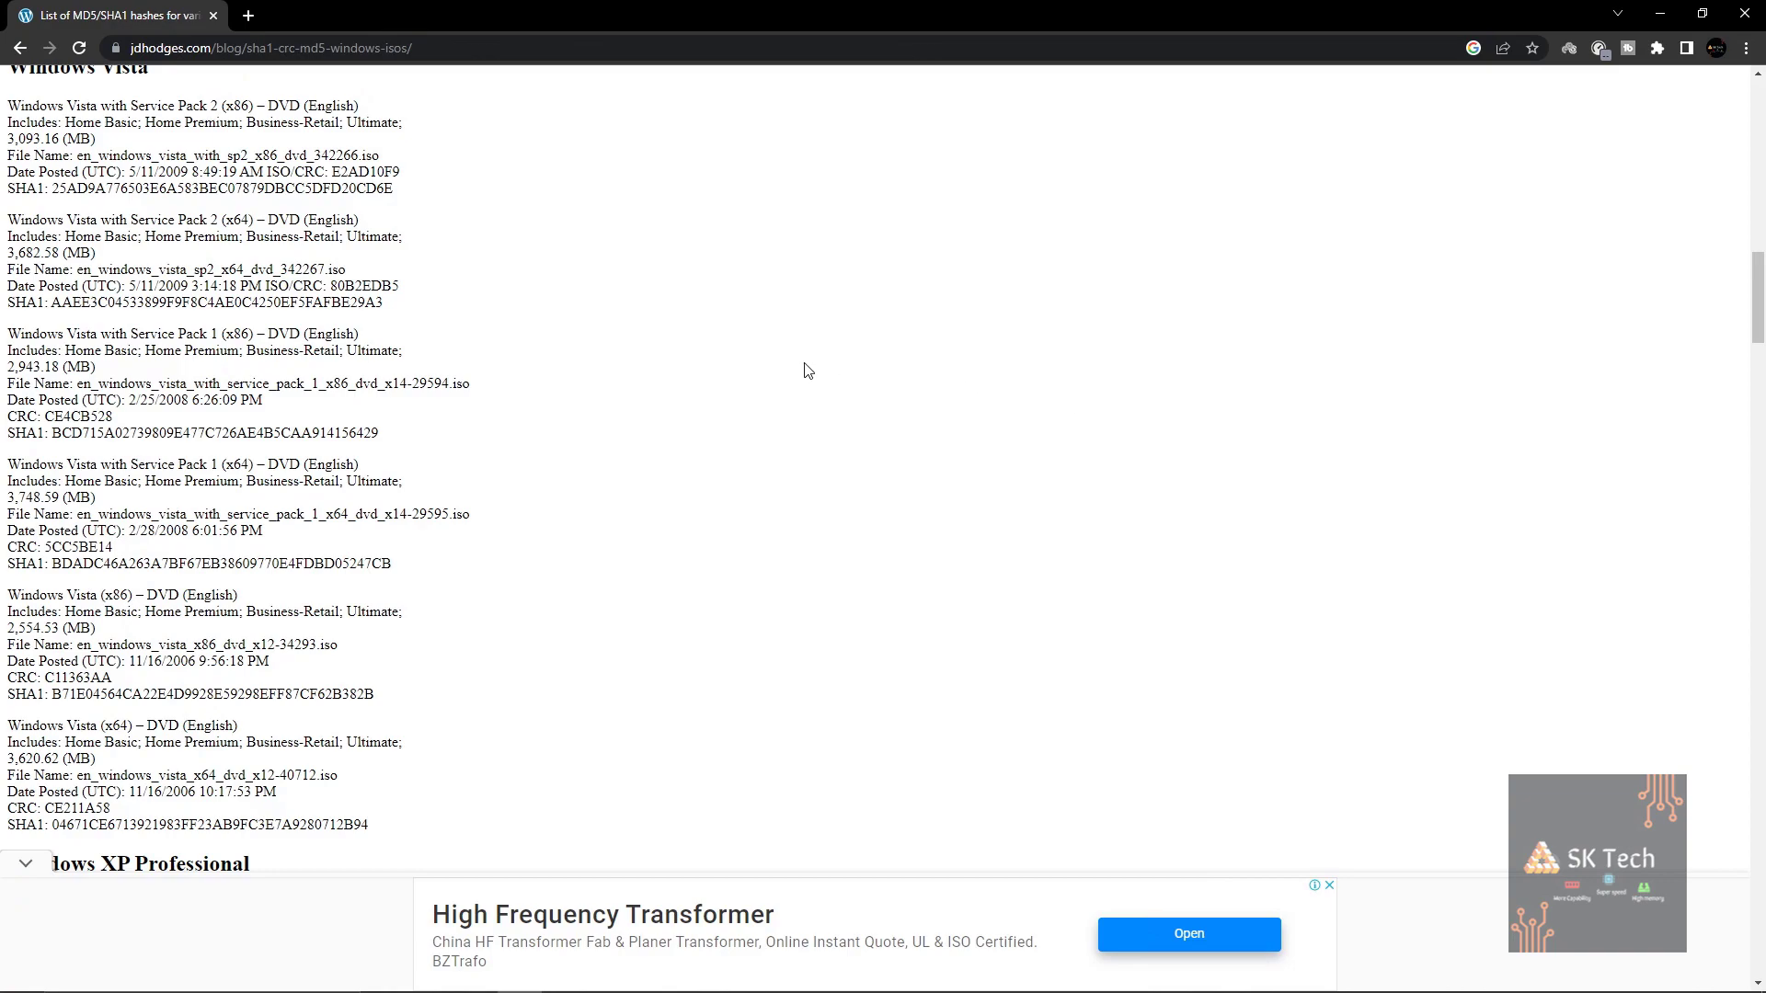
{"action": "scroll", "coordinate": [801, 350], "scroll_direction": "up", "scroll_amount": 1}
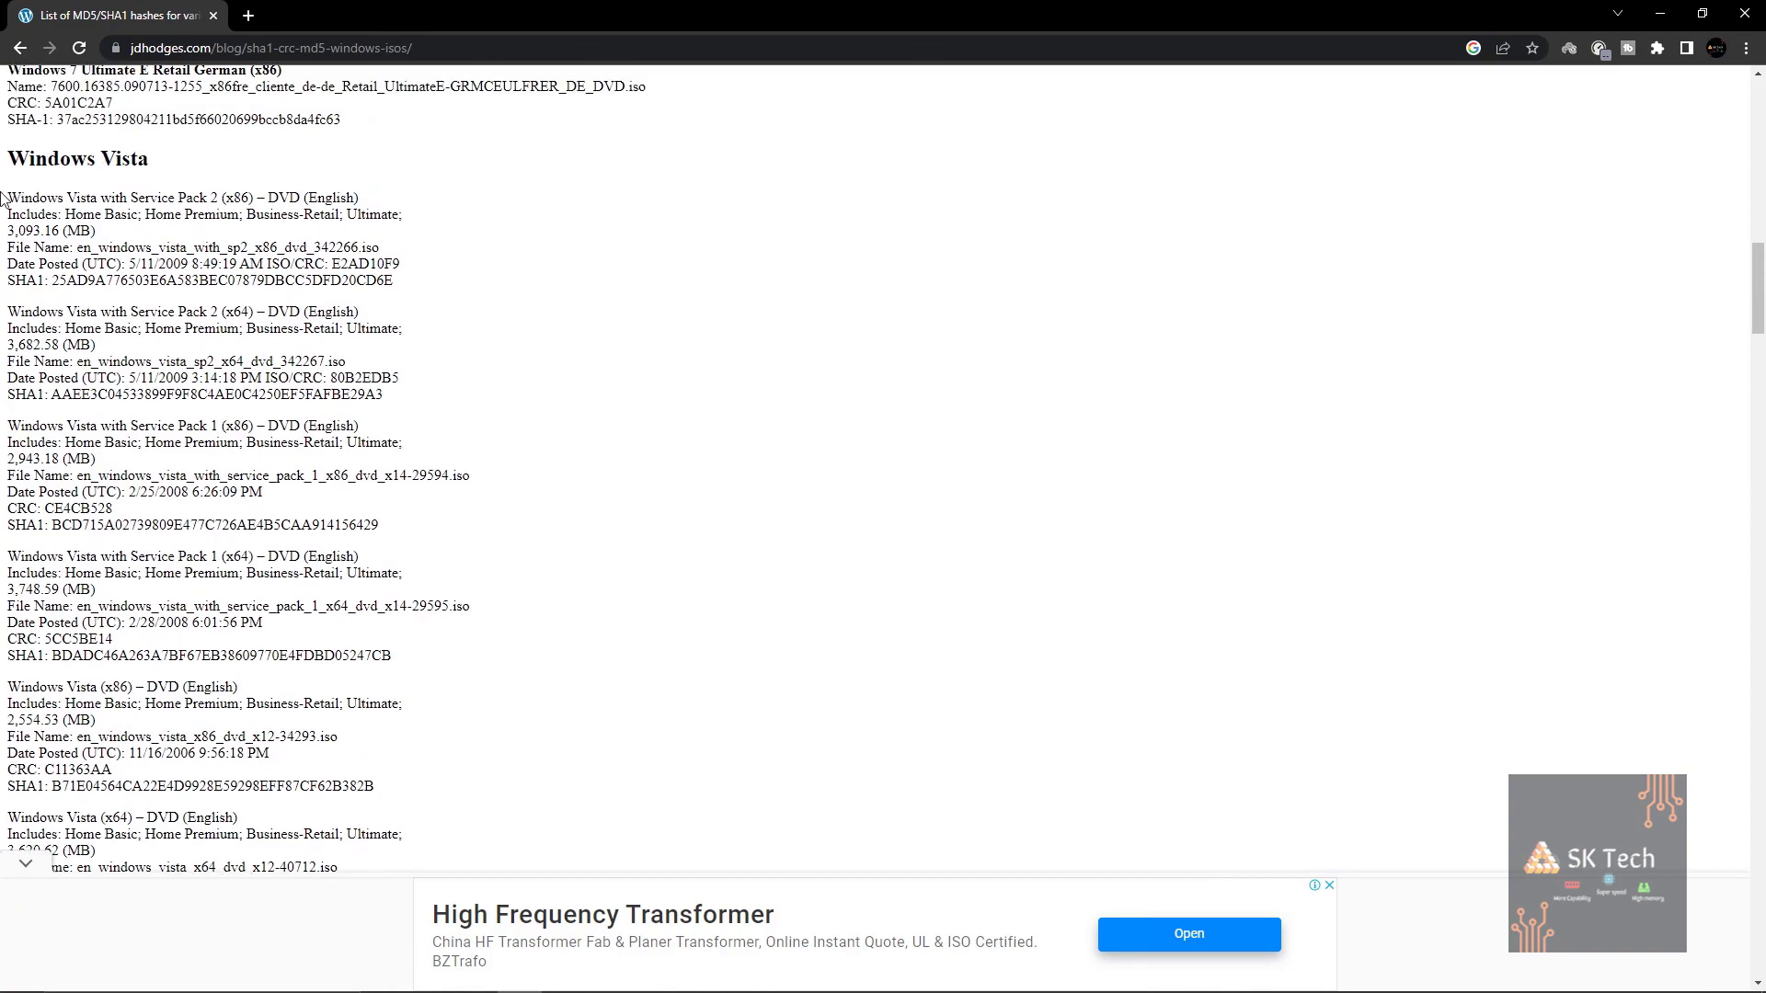
Search Google for the SHA1 hash of the Windows Vista with Service Pack 2 (x64) DVD listing
{"action": "left_click_drag", "start_coordinate": [6, 162], "coordinate": [161, 174]}
{"action": "left_click", "coordinate": [161, 175]}
{"action": "left_click_drag", "start_coordinate": [52, 396], "coordinate": [394, 403]}
{"action": "right_click", "coordinate": [368, 398]}
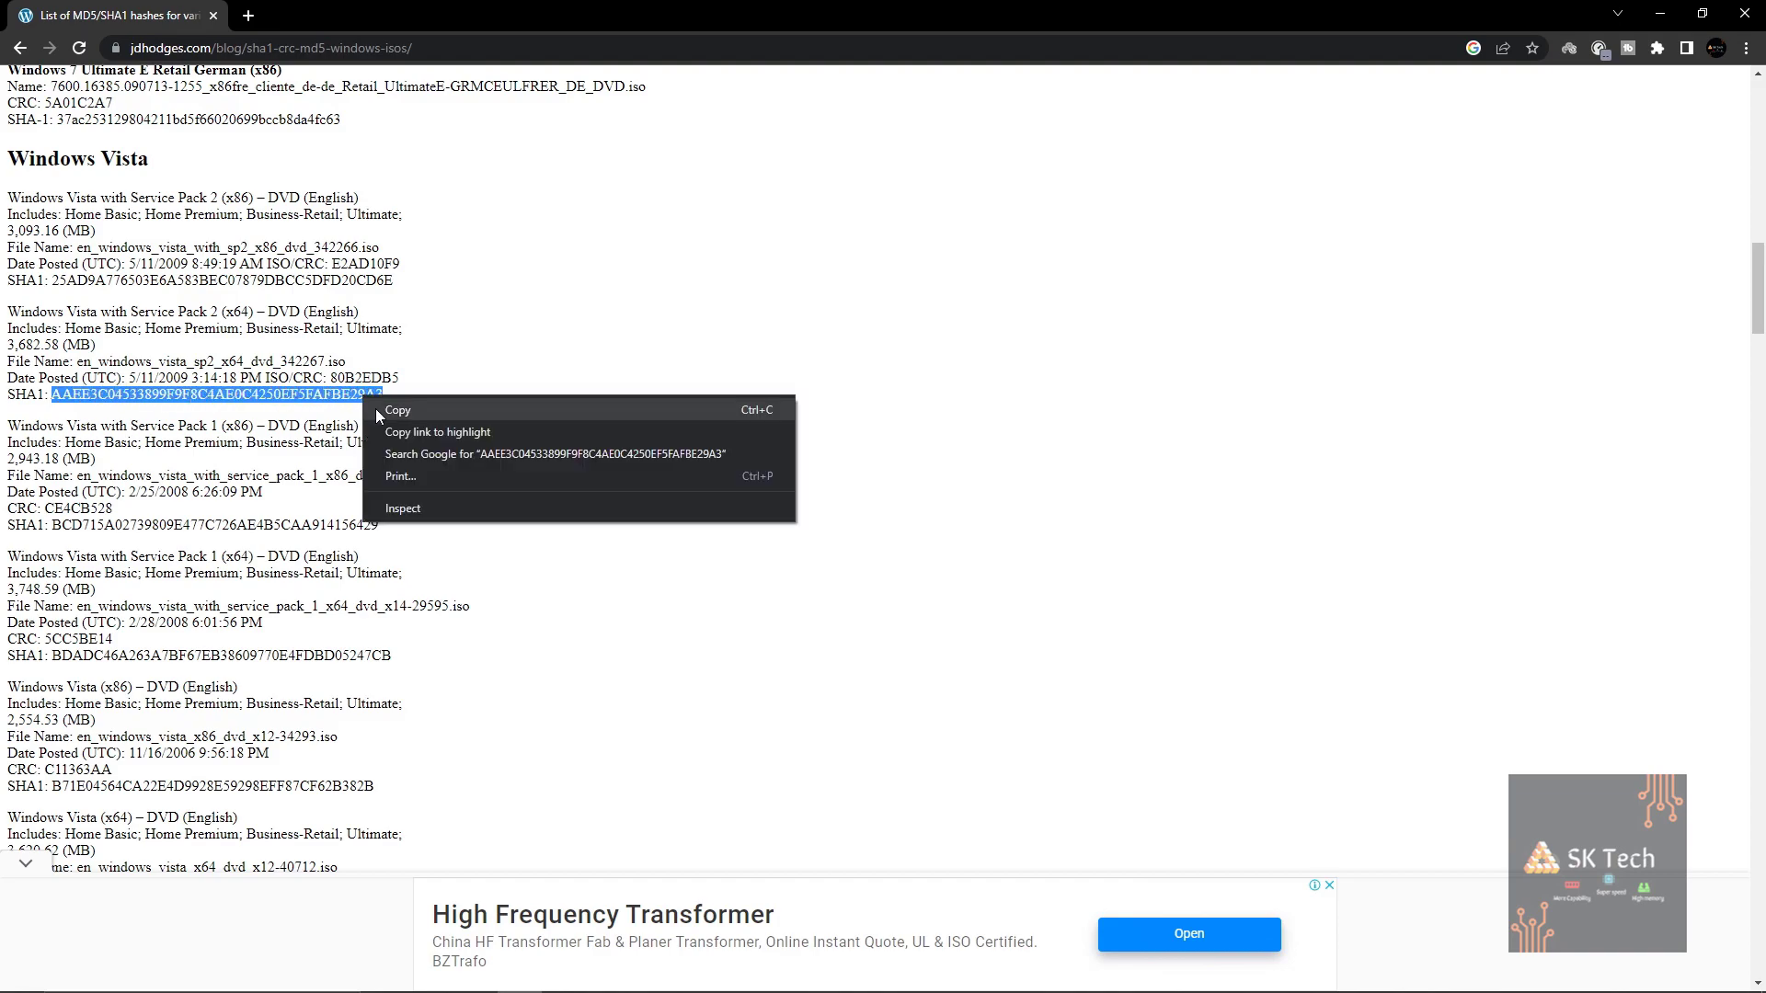
{"action": "left_click", "coordinate": [405, 450]}
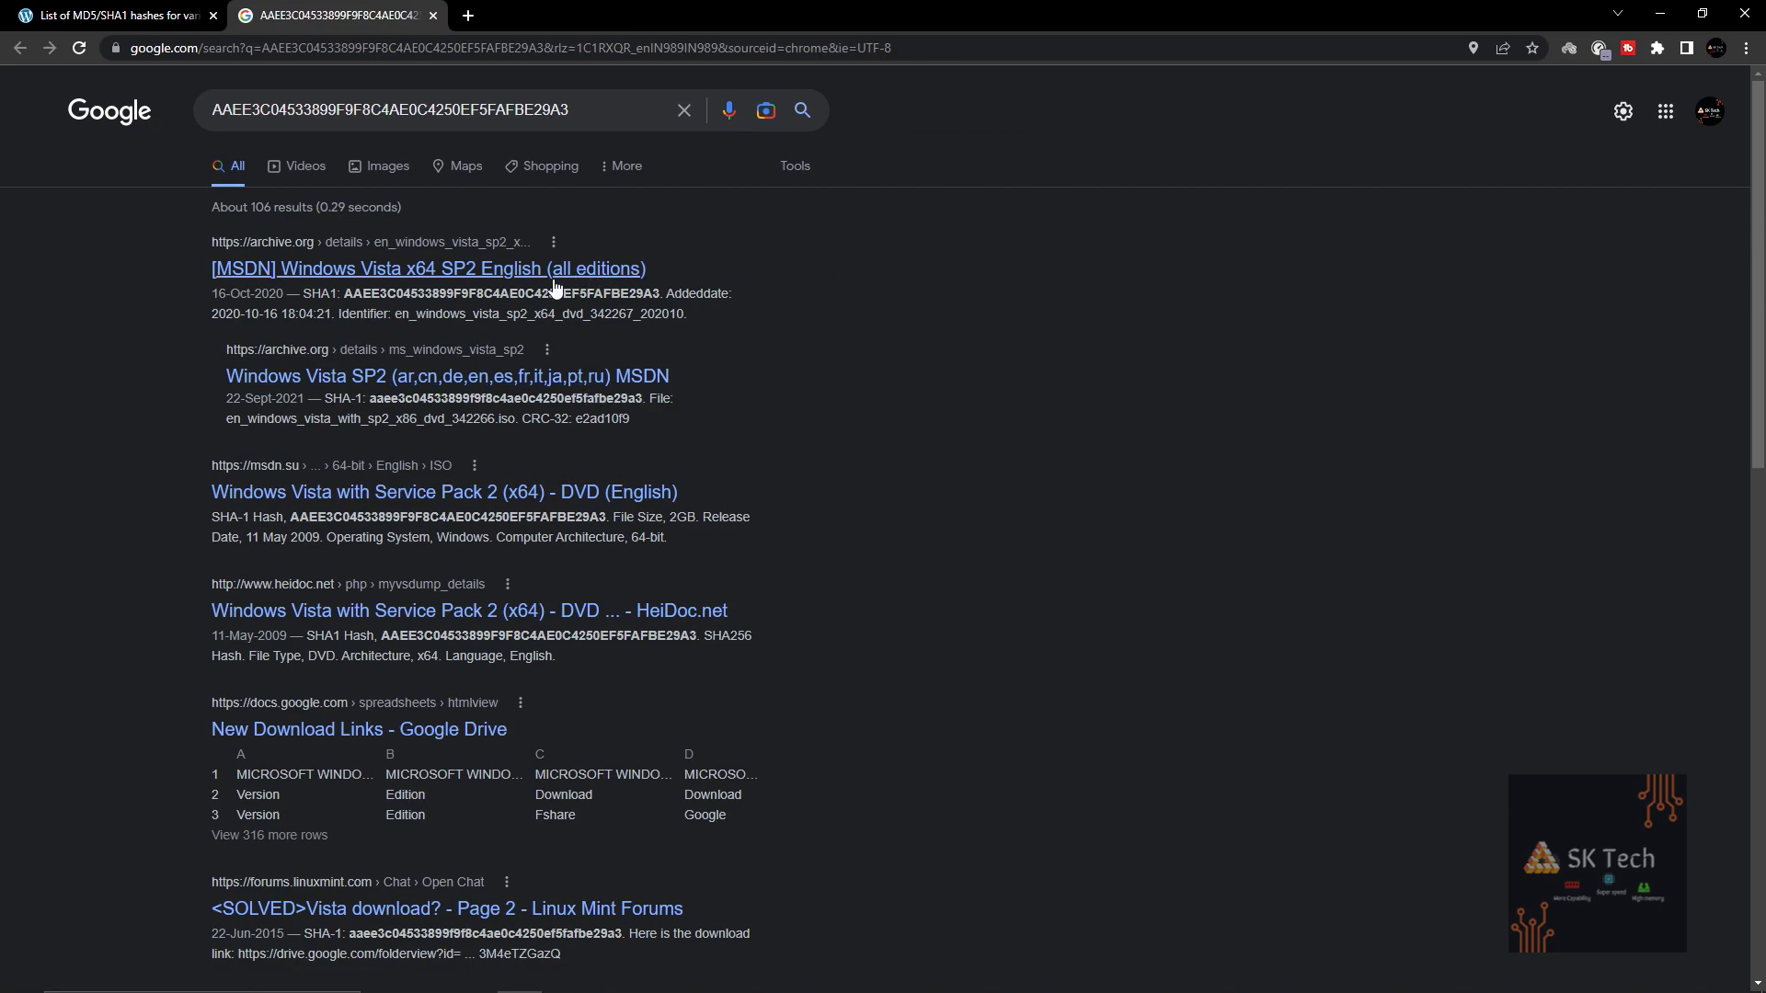
Open the archive.org result for Windows Vista x64 SP2 English (all editions) and download its ISO image
{"action": "left_click", "coordinate": [395, 271]}
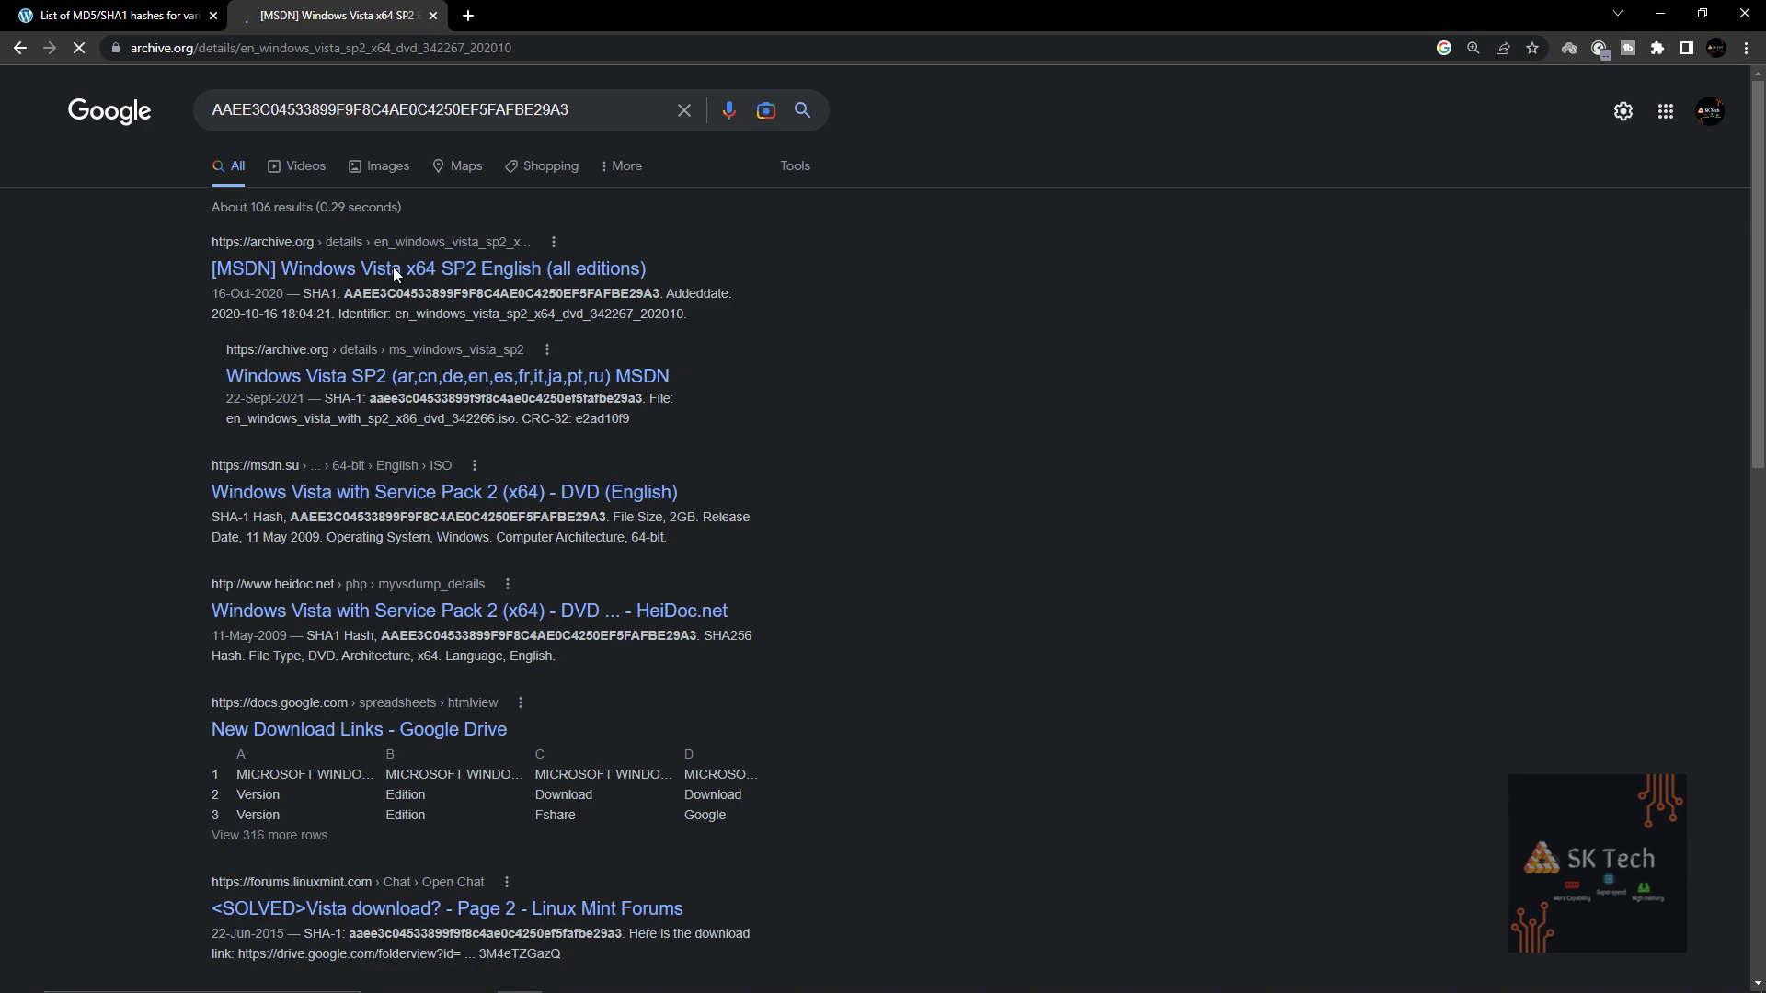
{"action": "scroll", "coordinate": [390, 271], "scroll_direction": "down", "scroll_amount": 4}
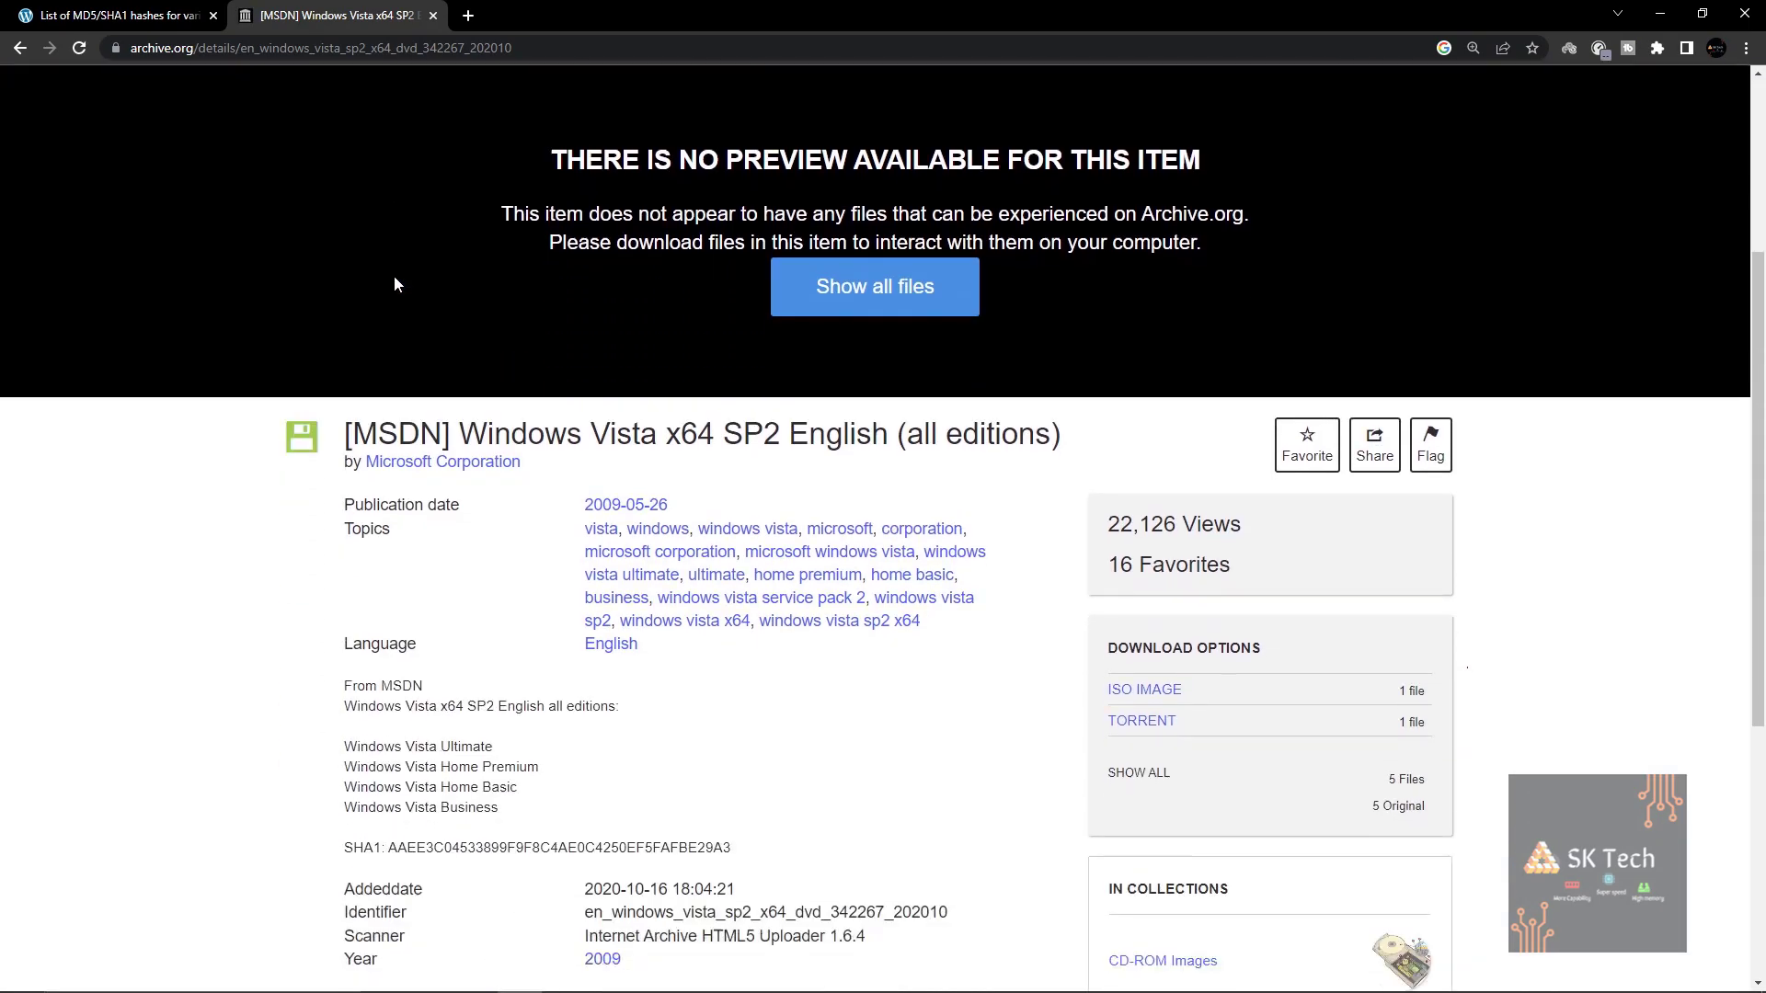
{"action": "scroll", "coordinate": [393, 276], "scroll_direction": "down", "scroll_amount": 2}
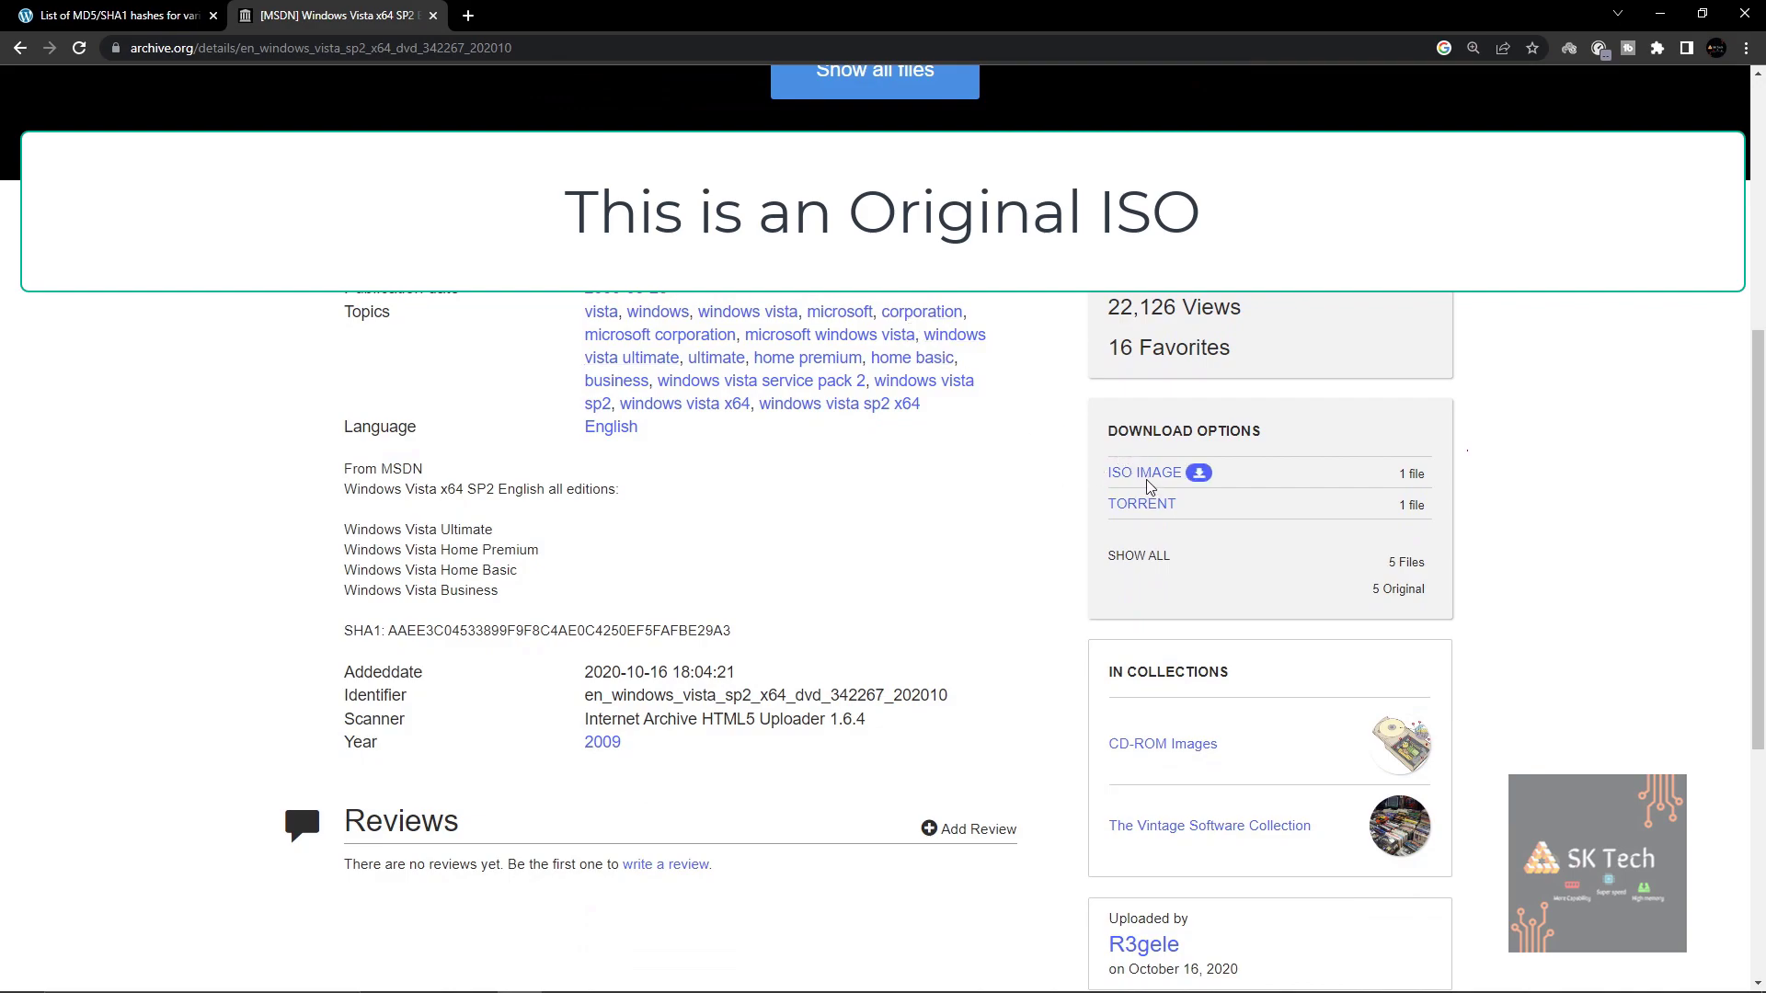
{"action": "left_click", "coordinate": [1144, 479]}
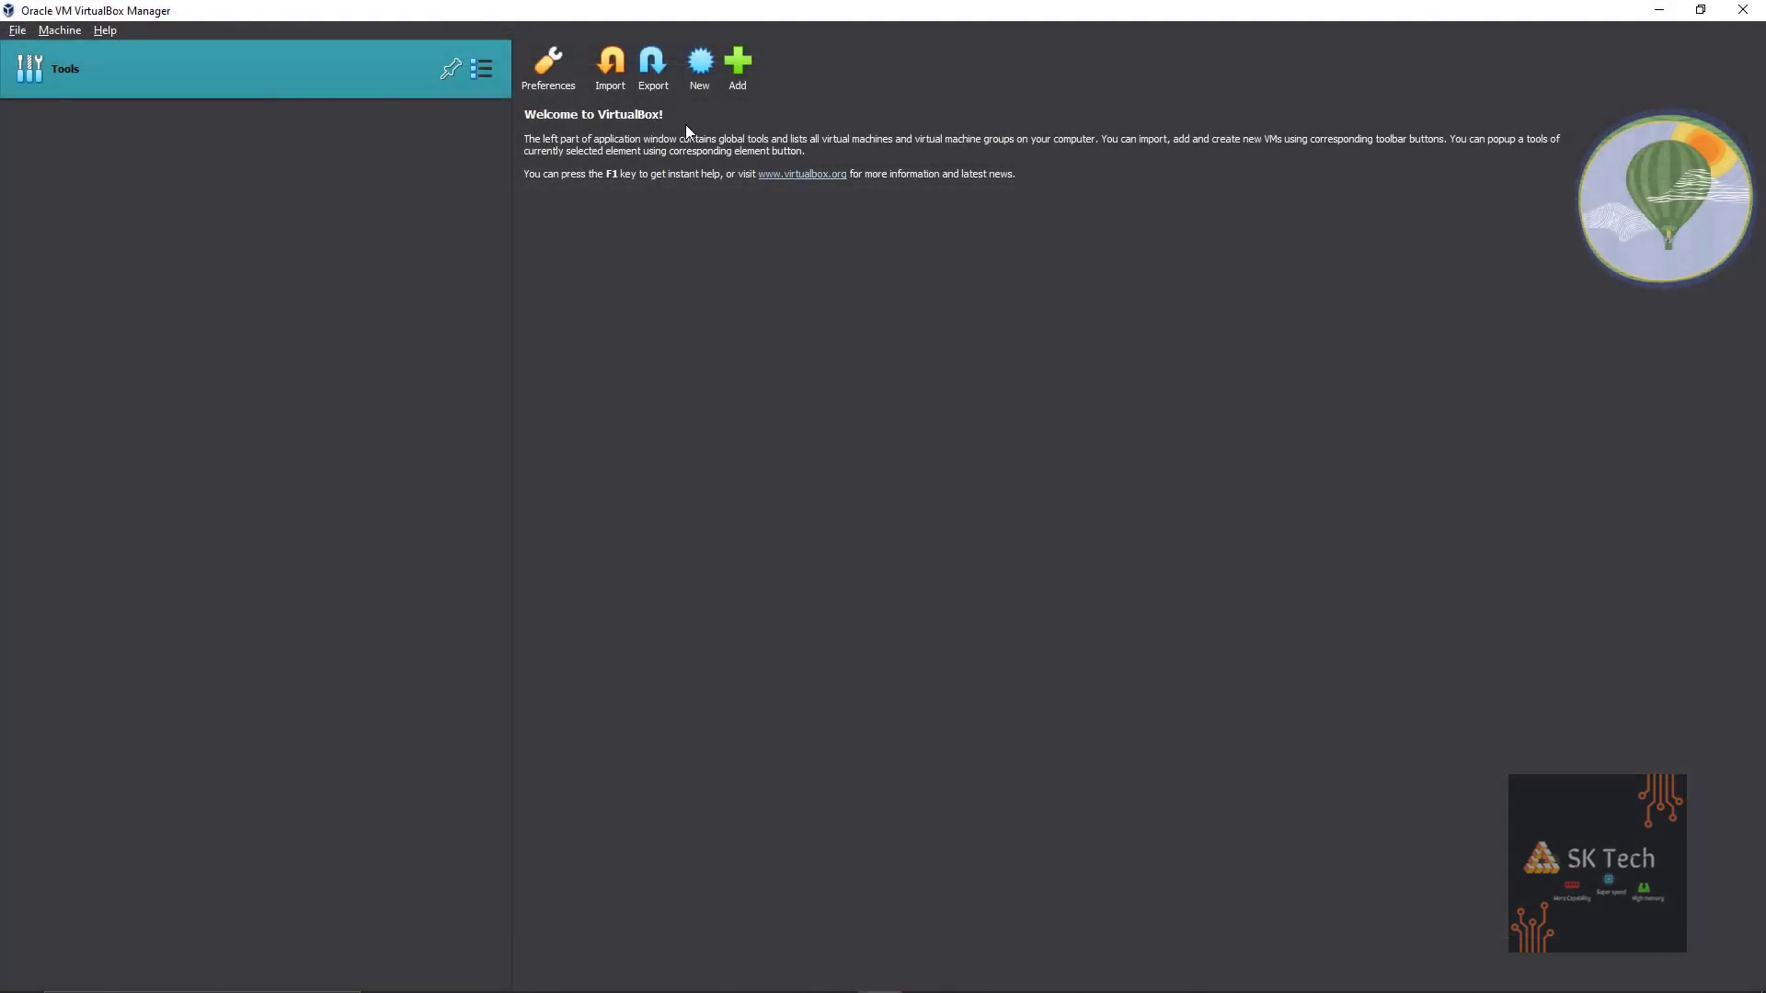
Switch to Oracle VM VirtualBox and start a new virtual machine named Windows Vista
{"action": "left_click", "coordinate": [700, 69]}
{"action": "key", "text": "Caps_Lock"}
{"action": "type", "text": "W"}
{"action": "key", "text": "Caps_Lock"}
{"action": "type", "text": "indows"}
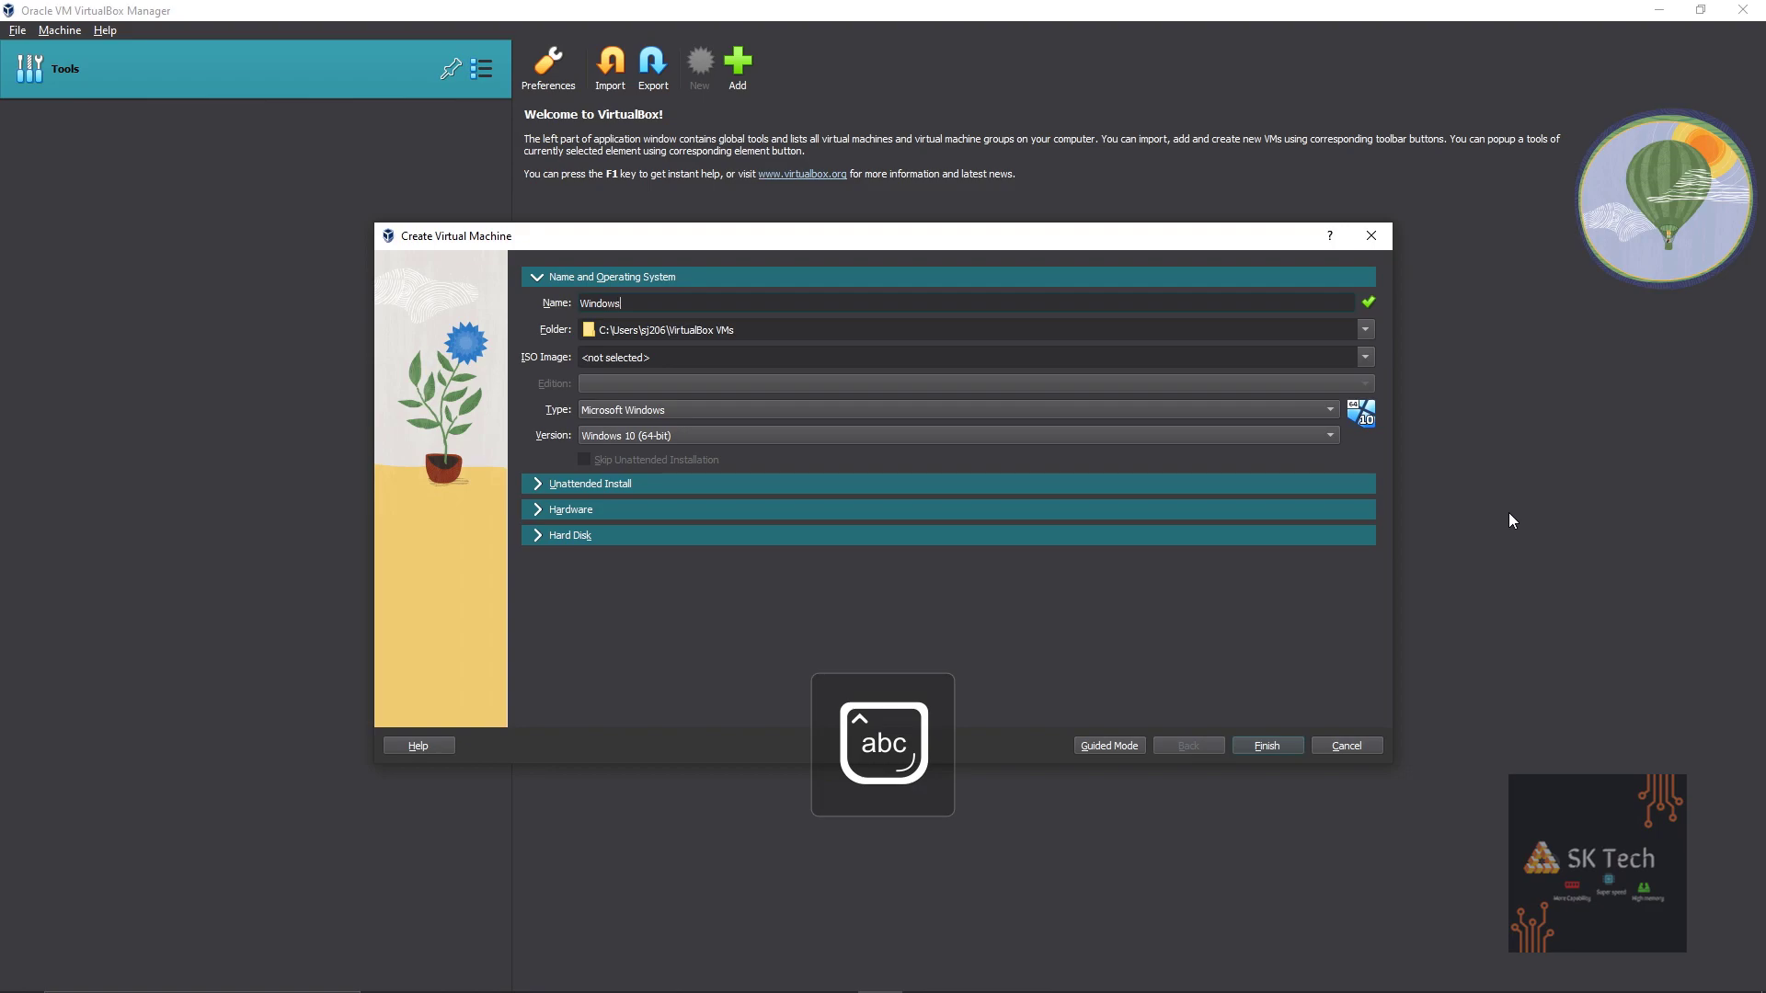
{"action": "key", "text": "Caps_Lock"}
{"action": "type", "text": "V"}
{"action": "key", "text": "Caps_Lock"}
{"action": "type", "text": "ista"}
Use en_windows_vista_sp2_x64_dvd_342267.iso from the Windows Vista SP2 folder as the ISO image and skip unattended installation
{"action": "left_click", "coordinate": [1248, 357]}
{"action": "left_click", "coordinate": [1365, 358]}
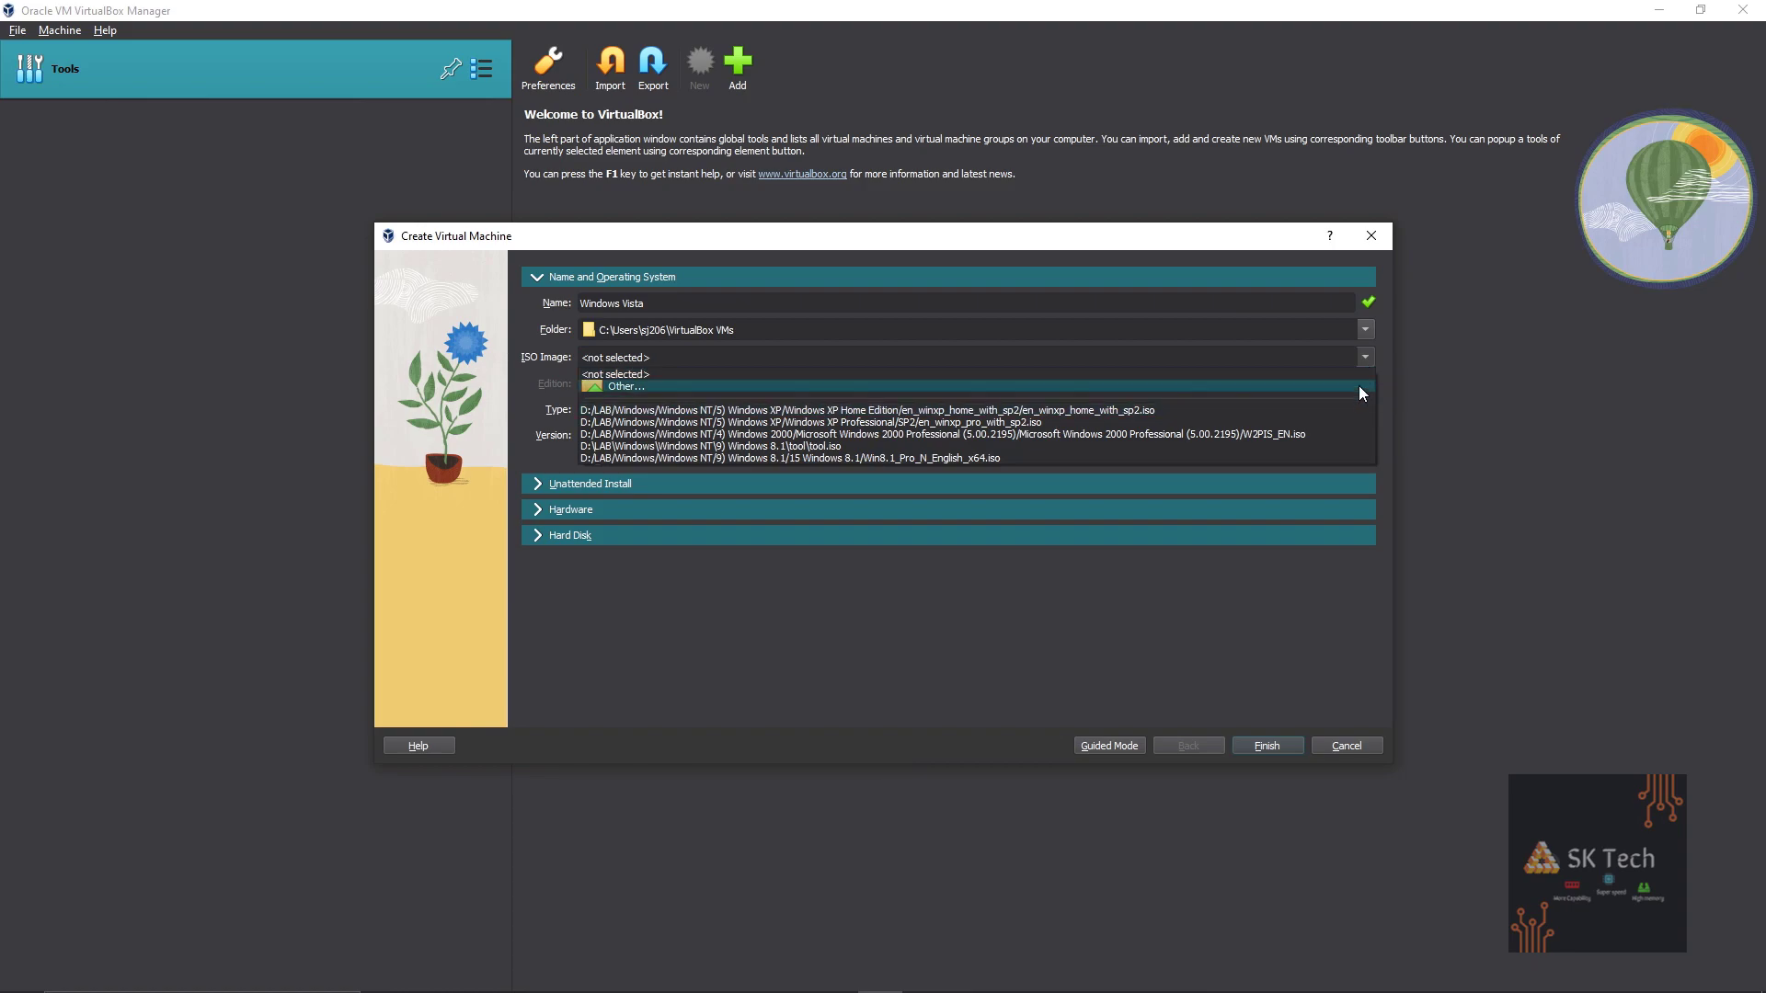
{"action": "left_click", "coordinate": [1357, 388]}
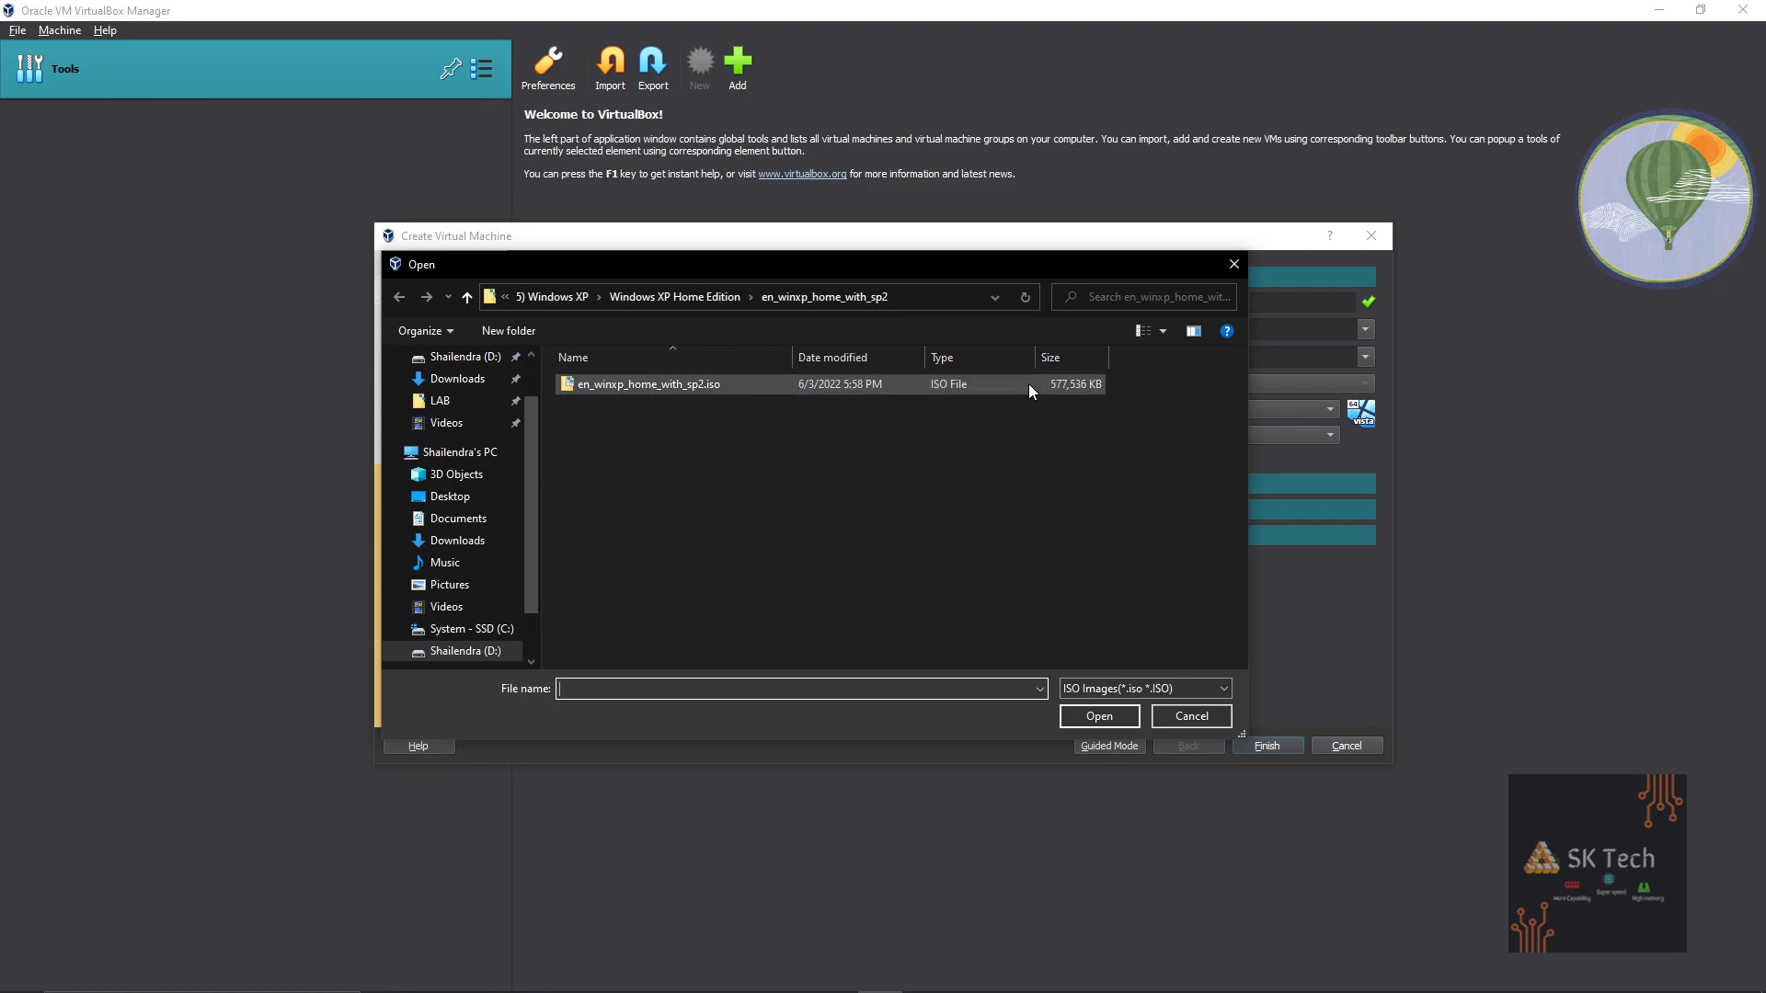
{"action": "left_click", "coordinate": [467, 297]}
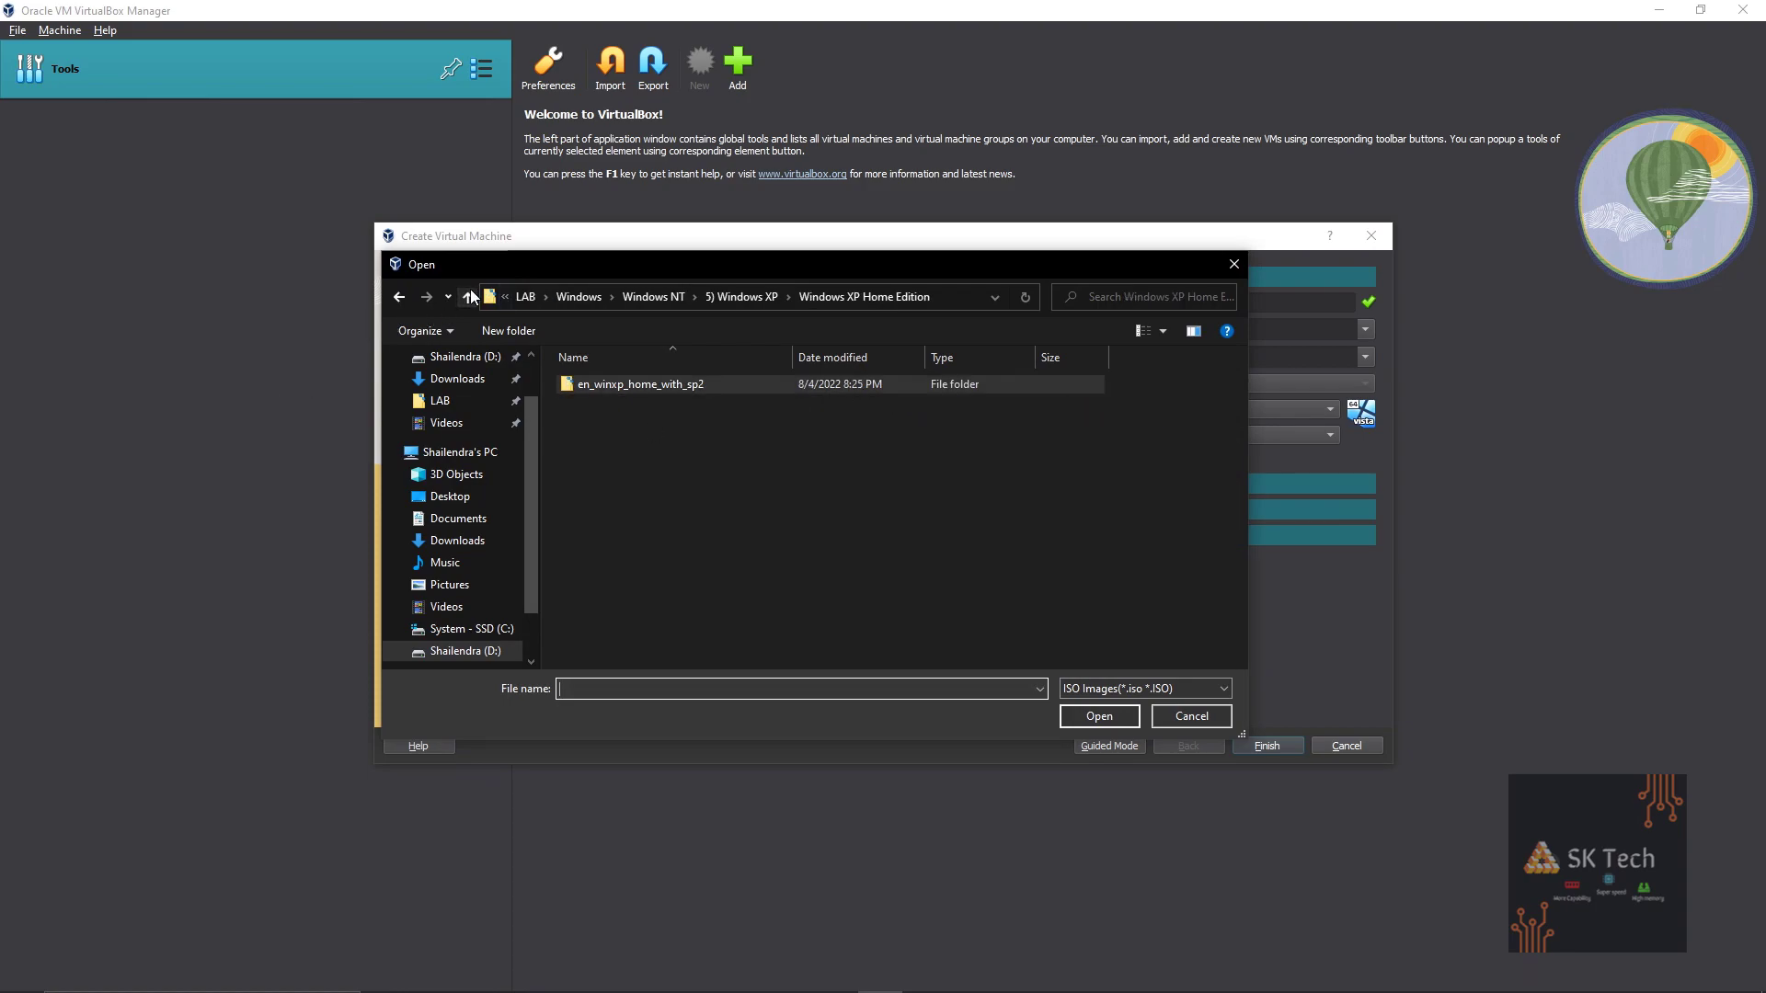
{"action": "left_click", "coordinate": [467, 296]}
{"action": "left_click", "coordinate": [467, 296]}
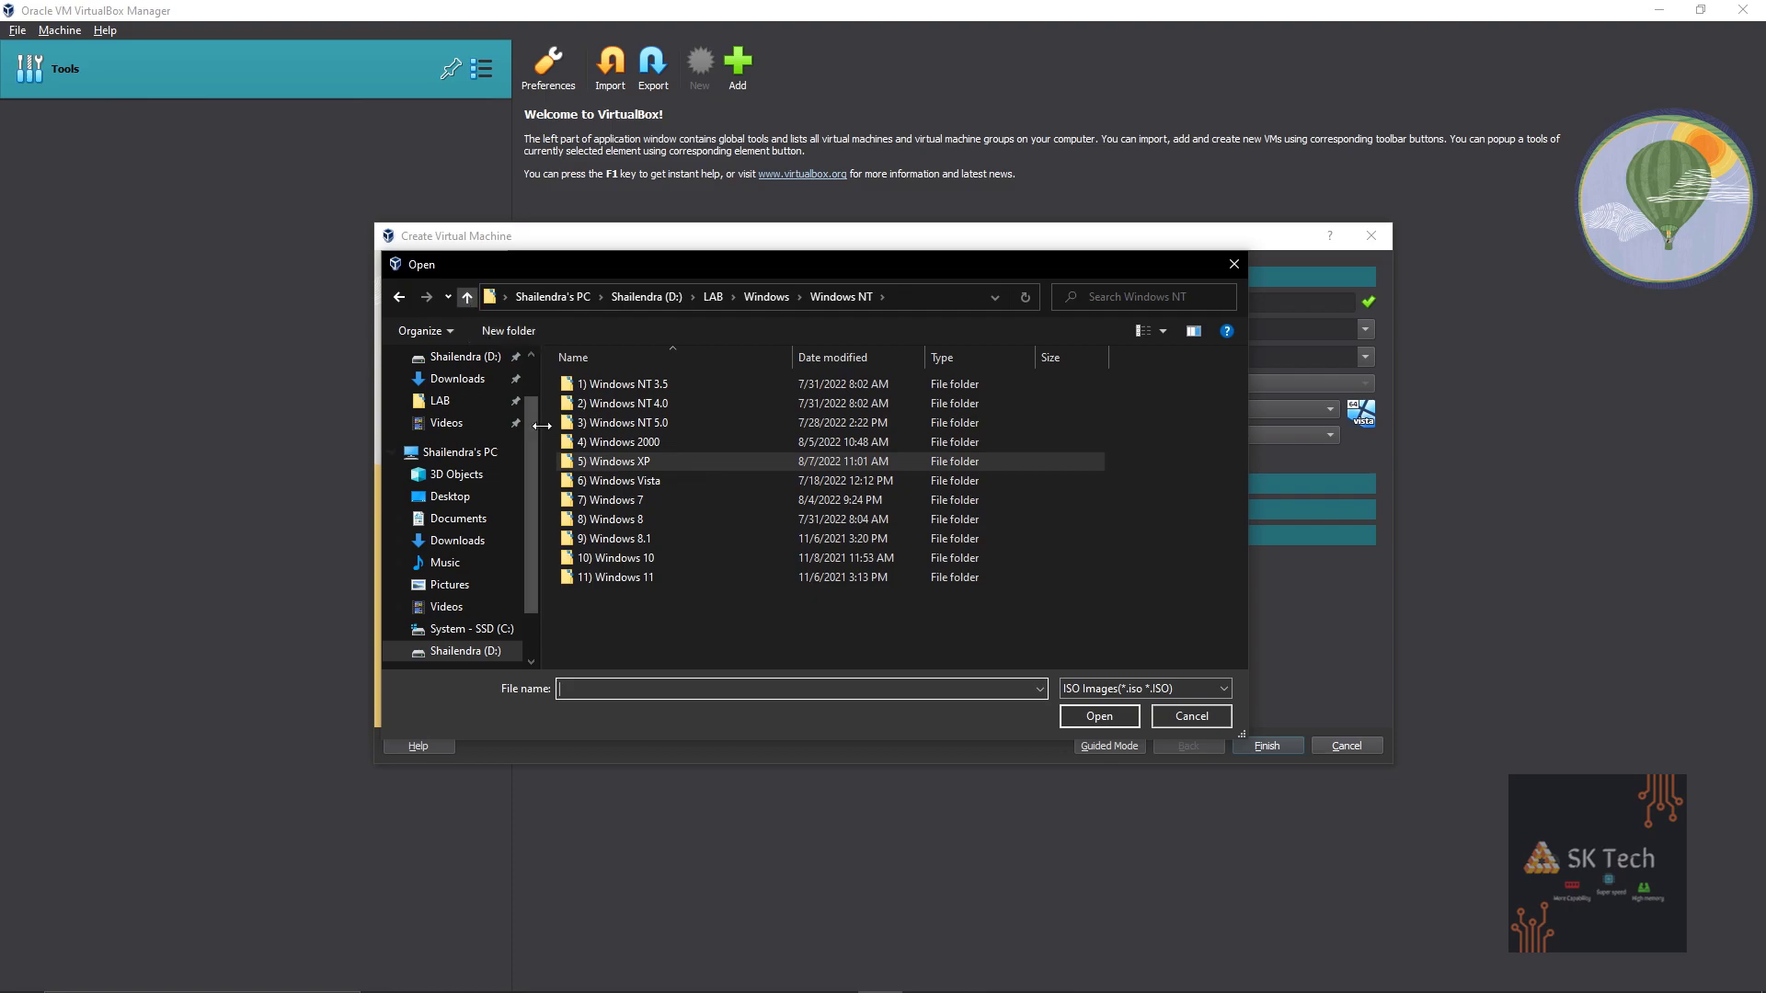
{"action": "double_click", "coordinate": [588, 484]}
{"action": "double_click", "coordinate": [598, 387]}
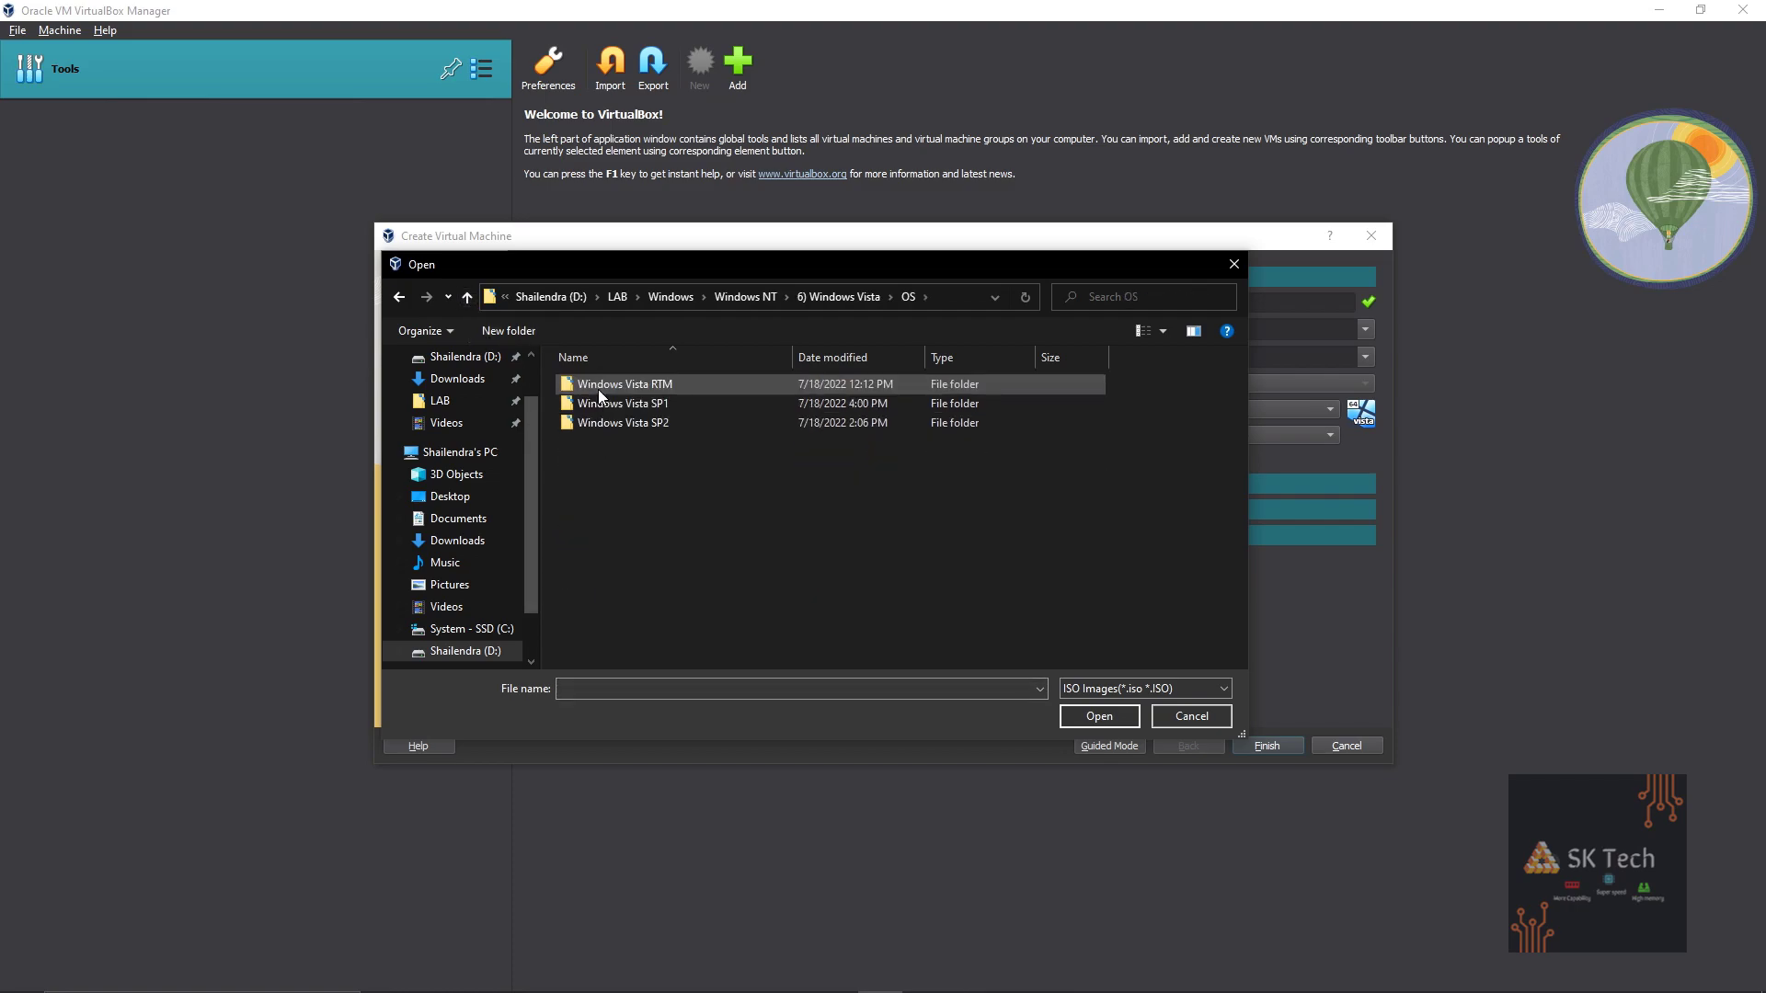
{"action": "double_click", "coordinate": [615, 425]}
{"action": "double_click", "coordinate": [620, 385]}
{"action": "double_click", "coordinate": [621, 384]}
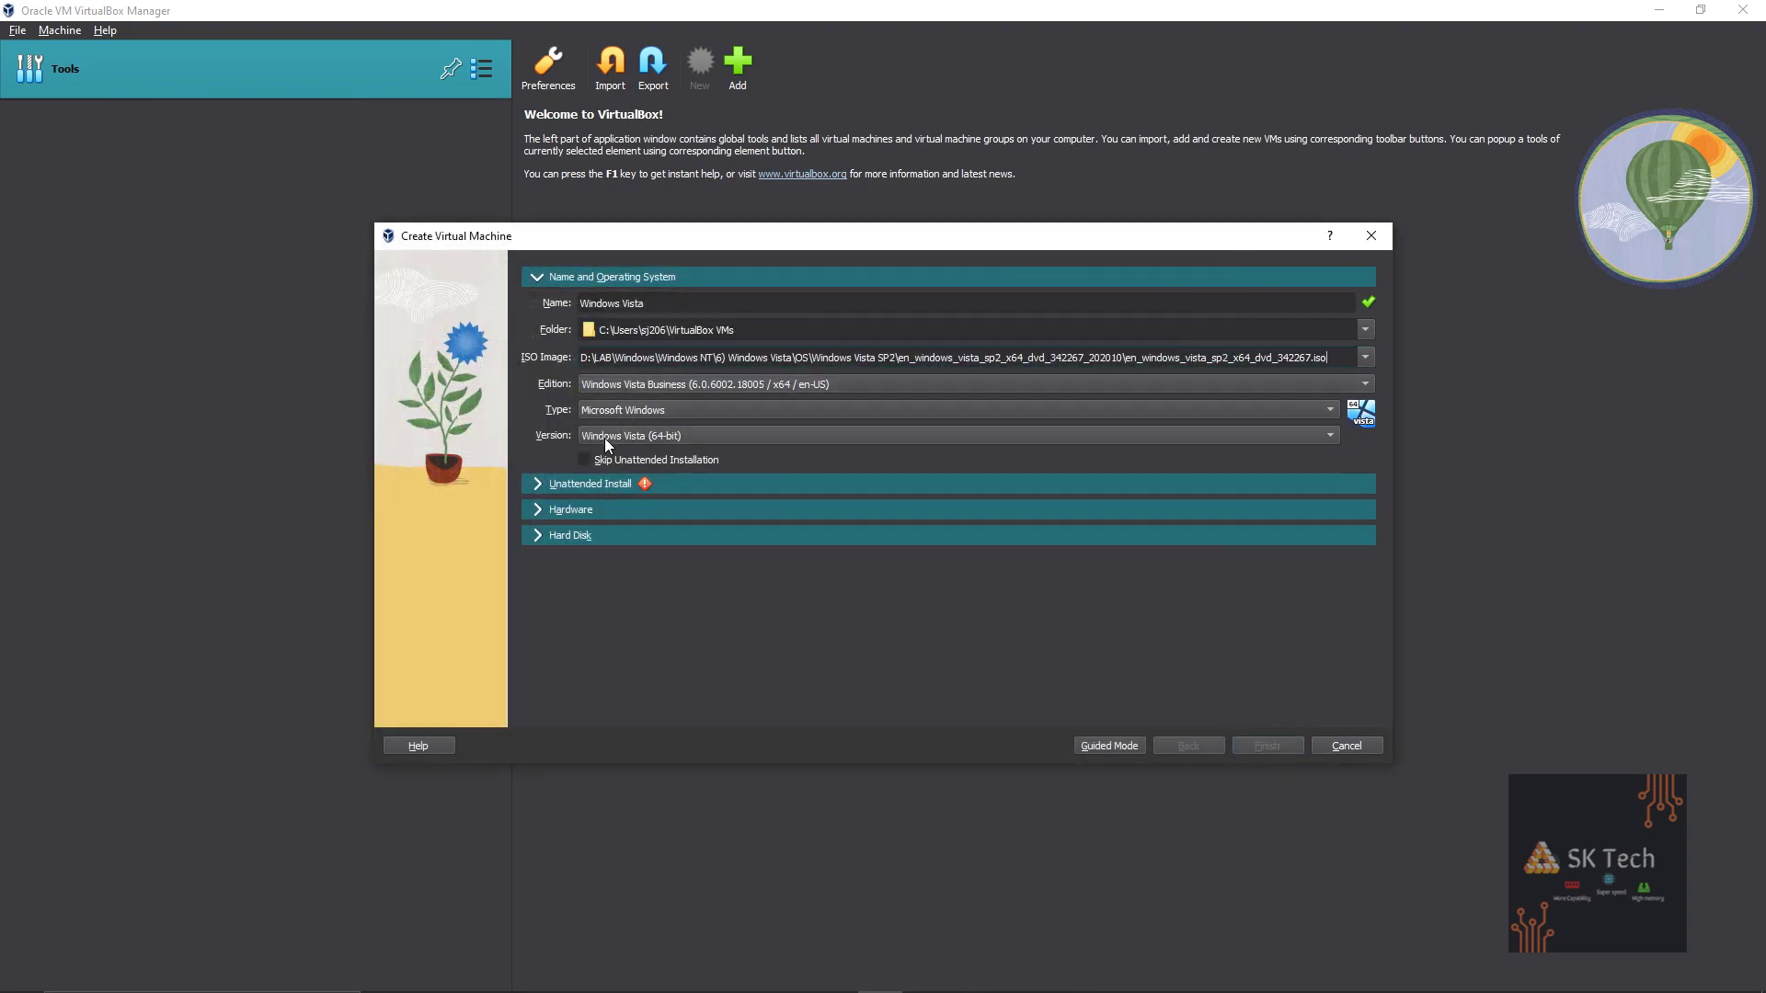
{"action": "left_click", "coordinate": [583, 459]}
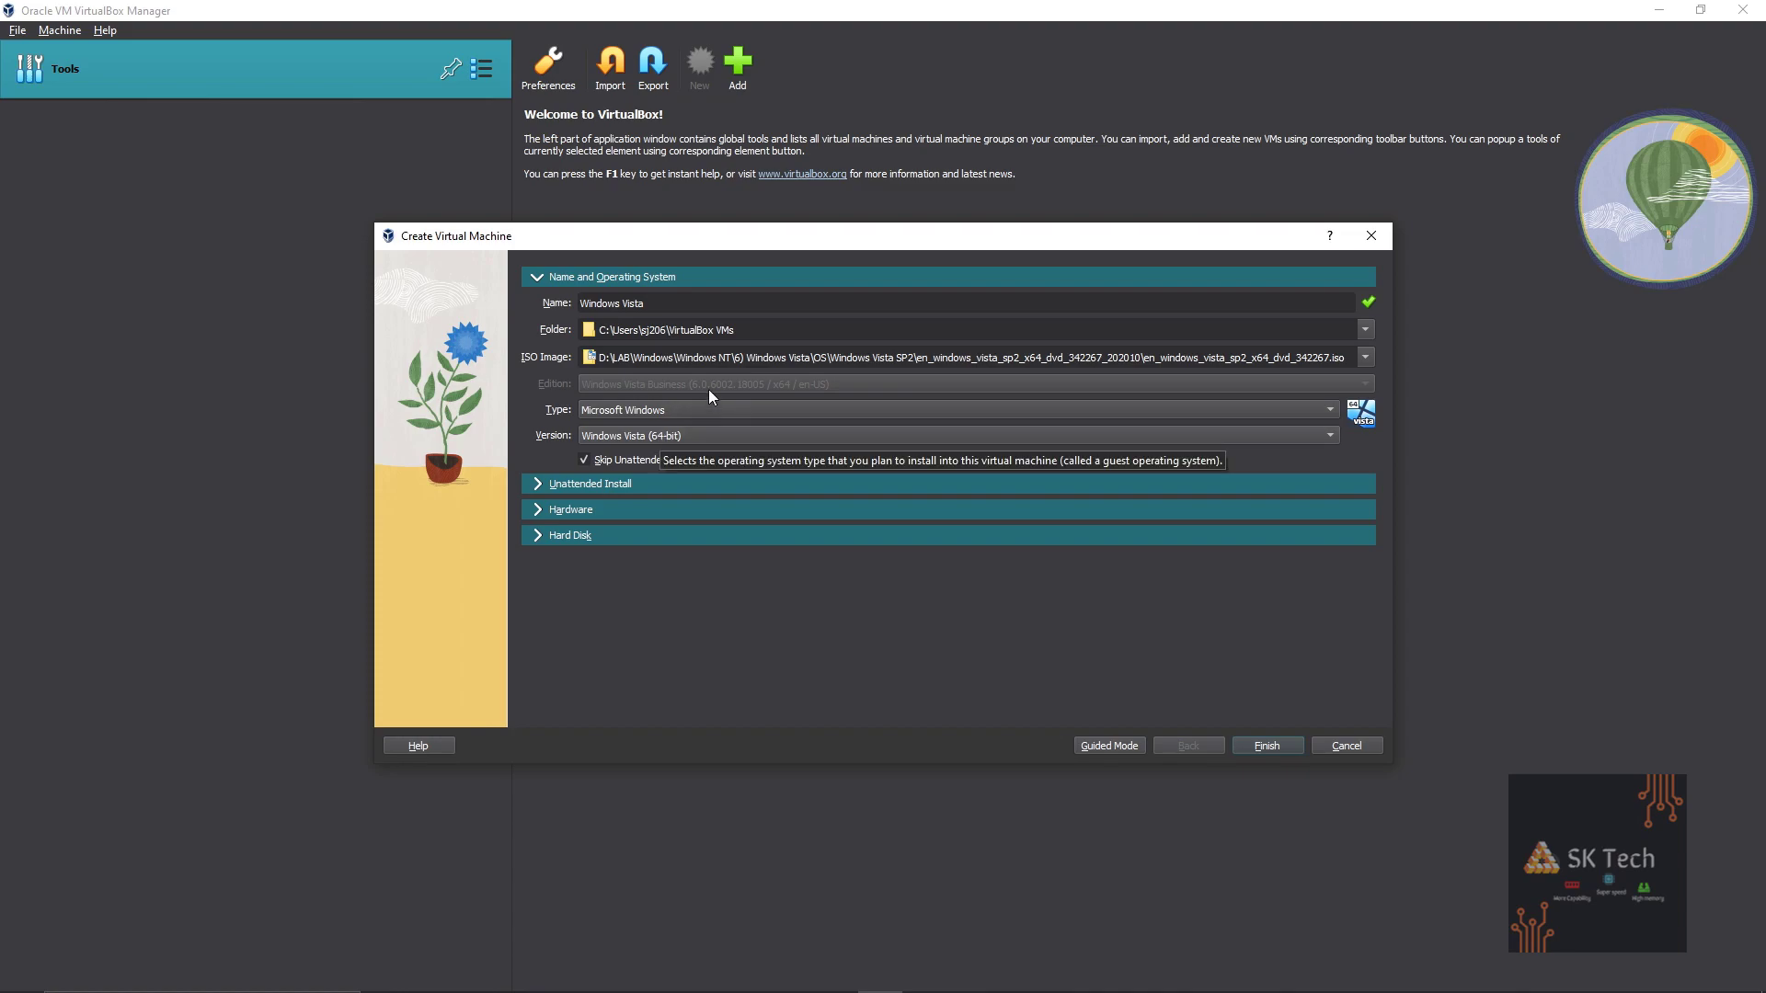
Allocate 2048 MB of base memory and 2 processors, and finish creating the machine with the default new virtual hard disk
{"action": "left_click", "coordinate": [1338, 490]}
{"action": "left_click", "coordinate": [1331, 550]}
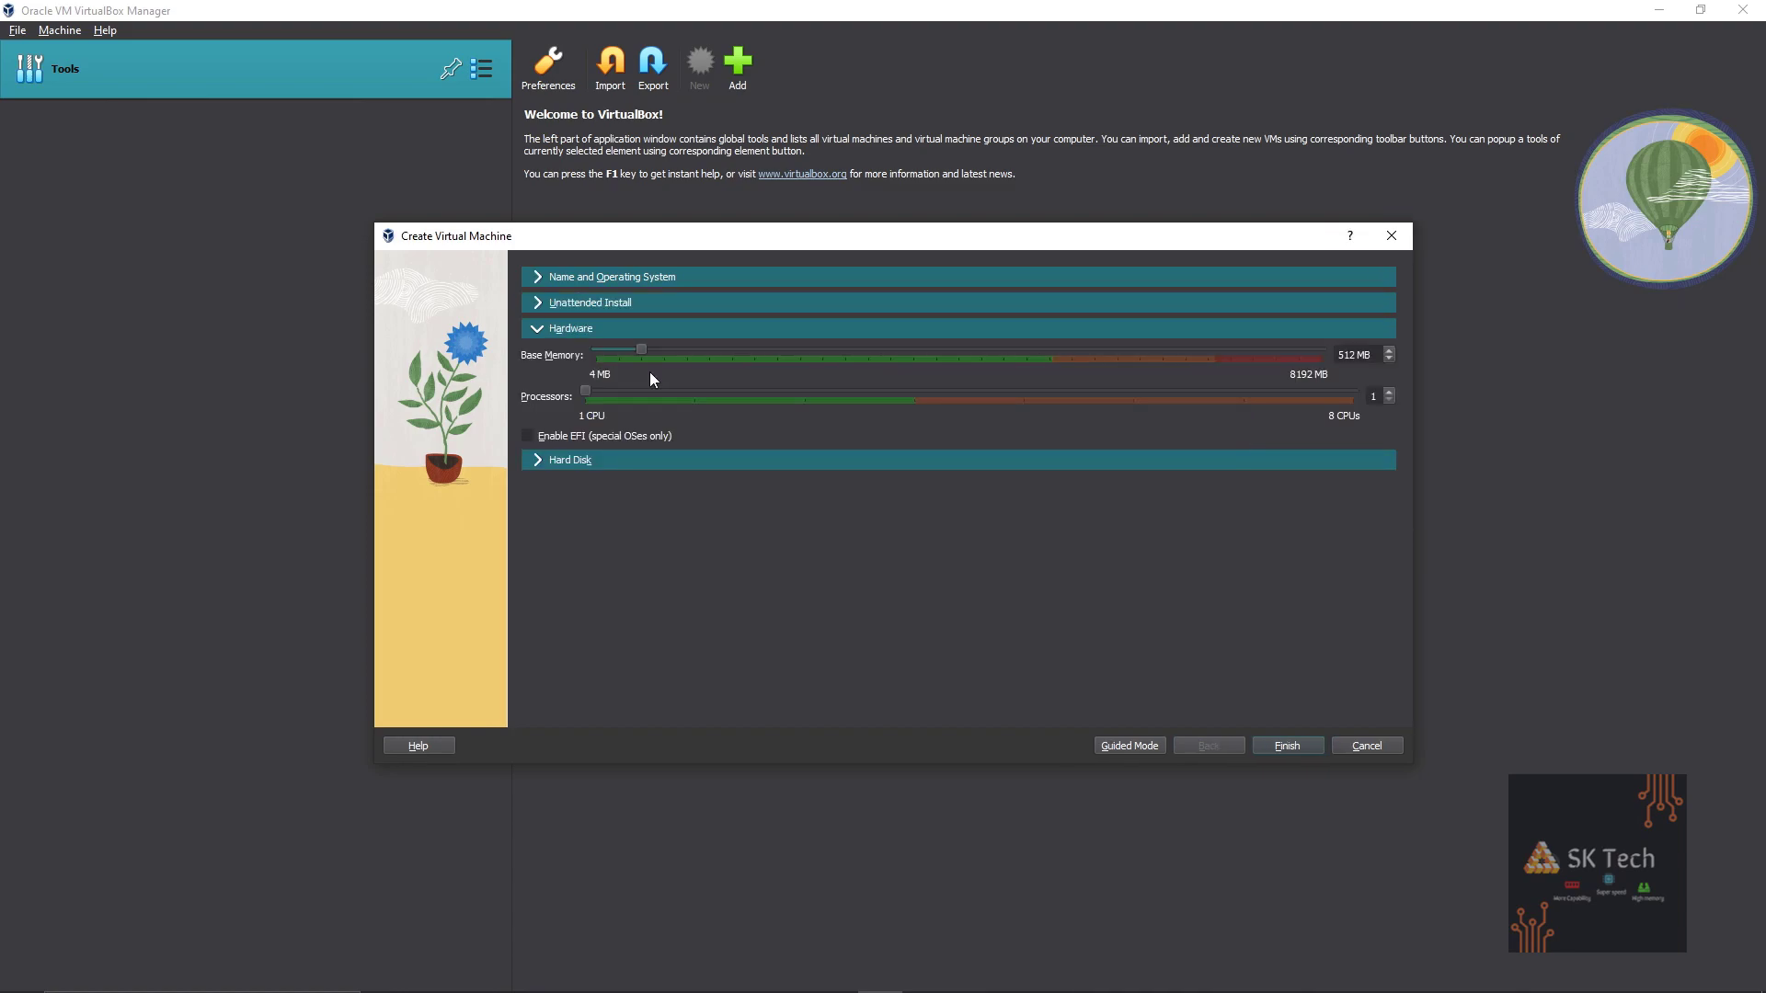
{"action": "left_click_drag", "start_coordinate": [644, 351], "coordinate": [783, 384]}
{"action": "left_click", "coordinate": [541, 460]}
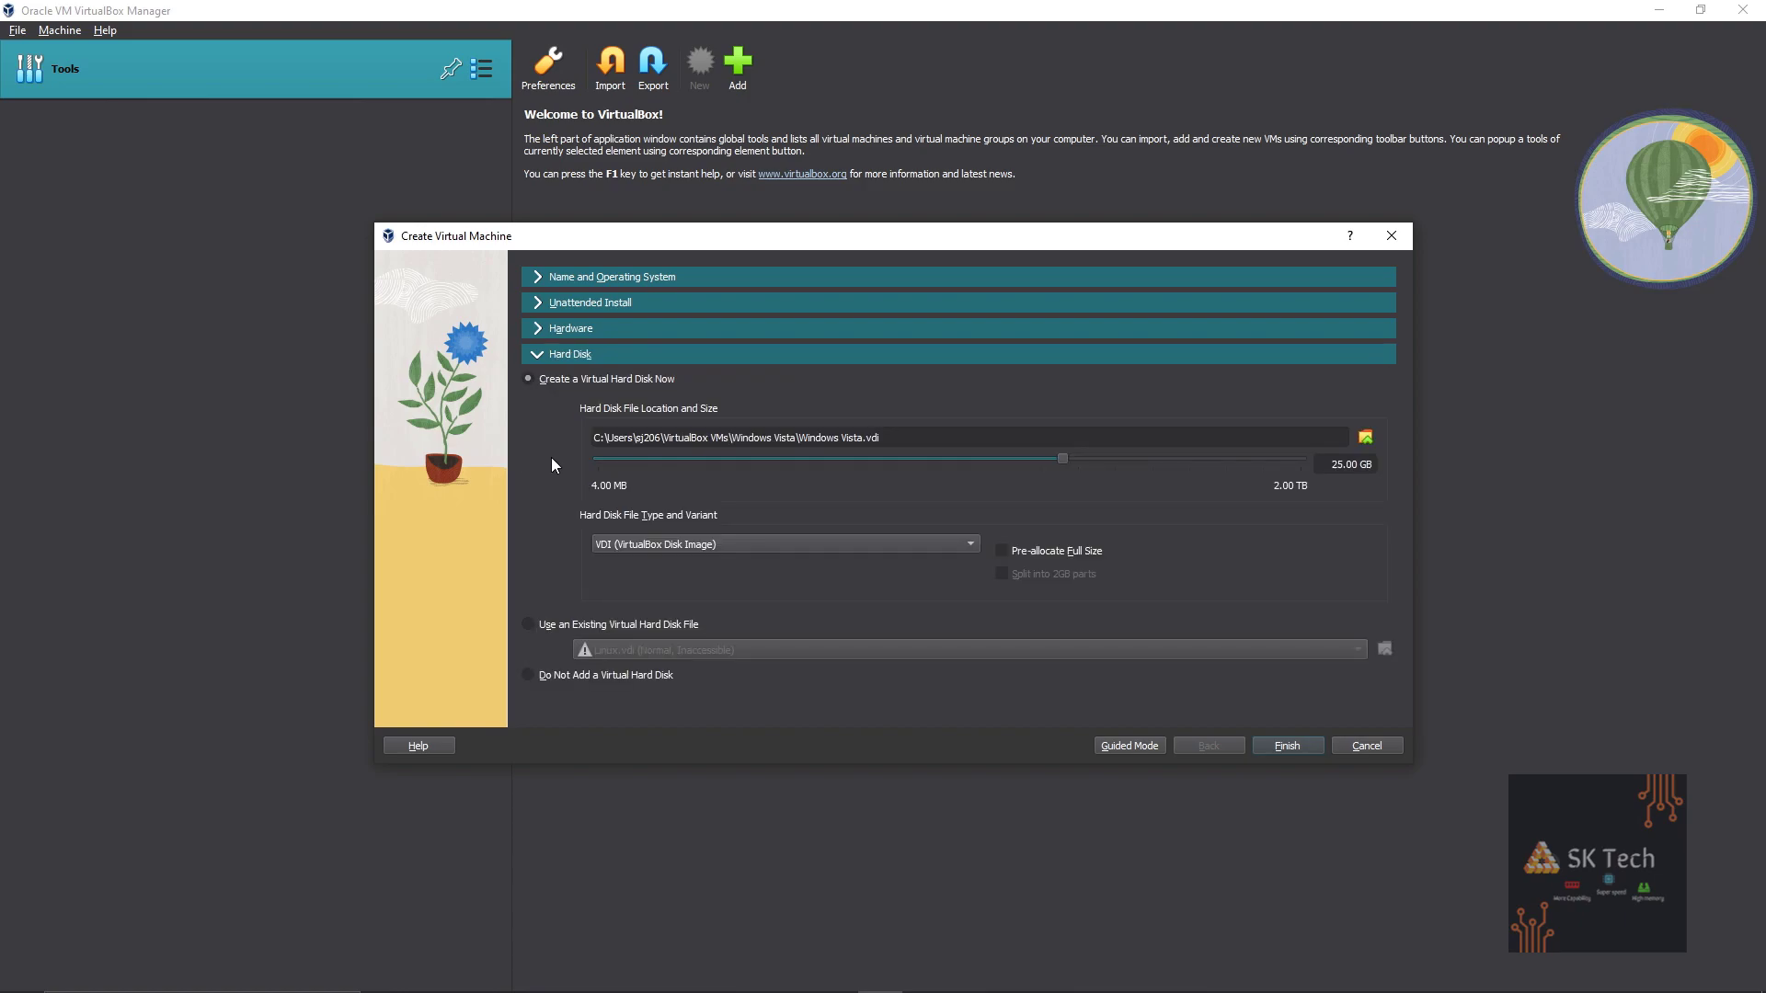
{"action": "left_click", "coordinate": [1285, 746]}
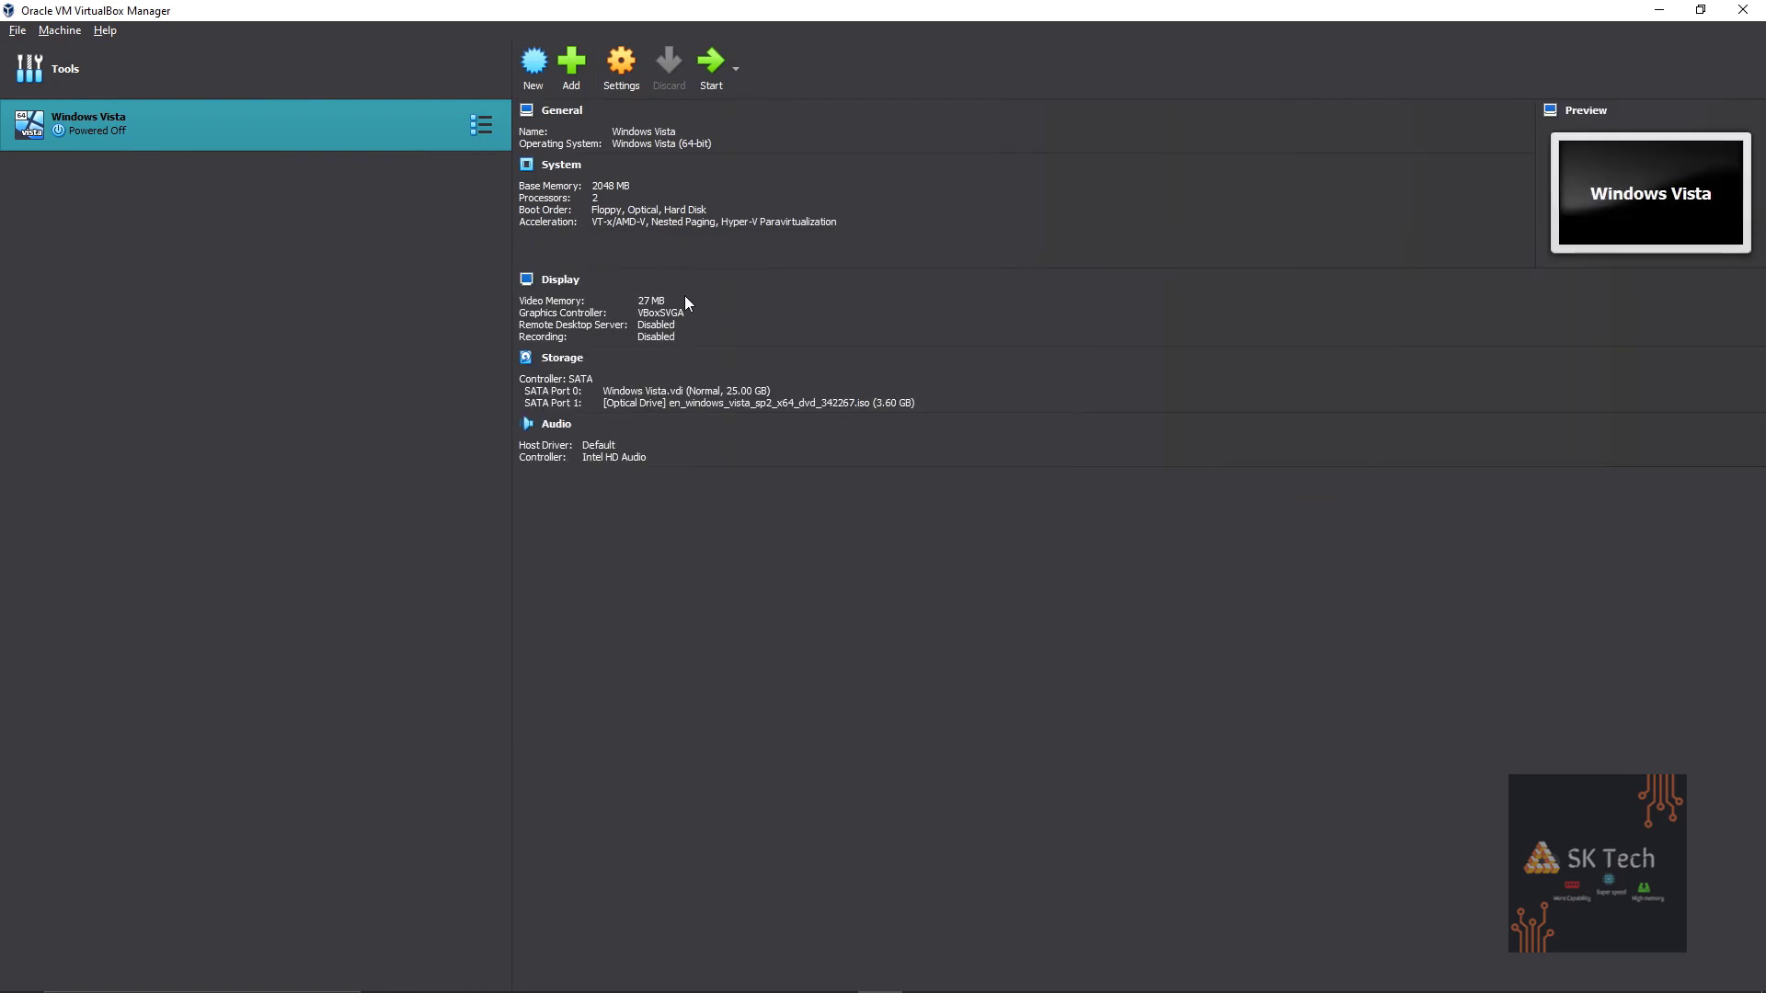
Change the Windows Vista machine's pointing device and enable PAE/NX in its system settings
{"action": "left_click", "coordinate": [632, 74]}
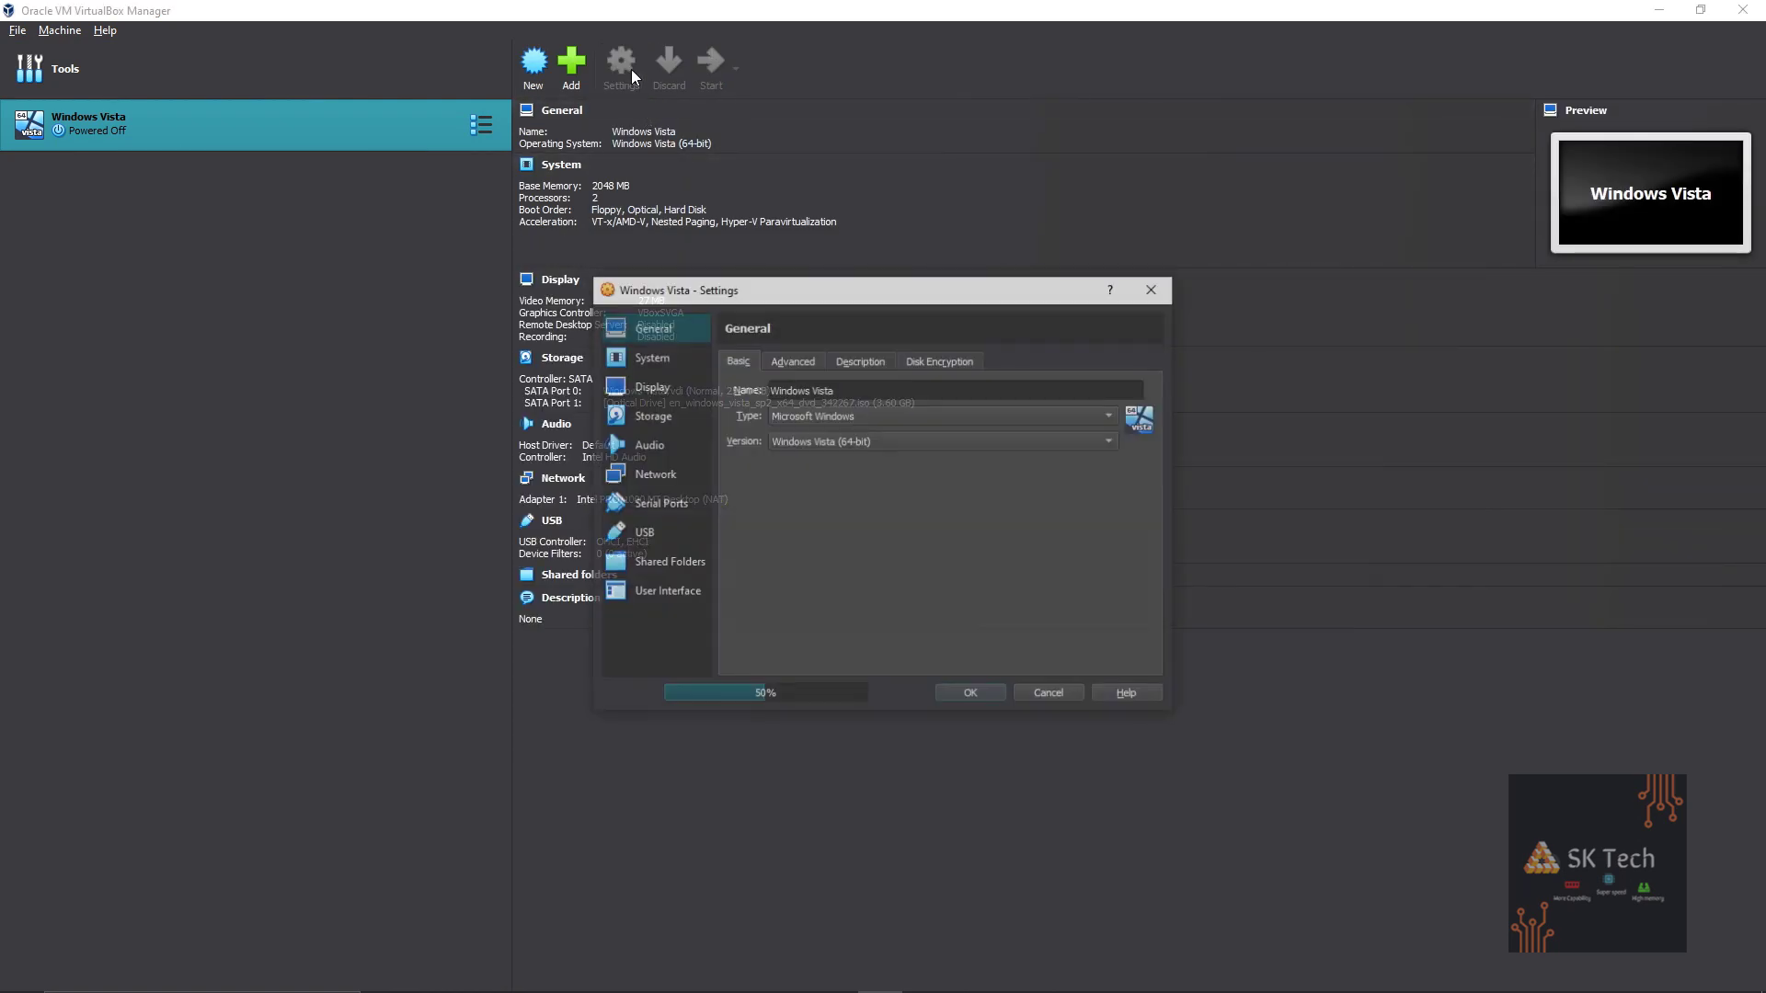
{"action": "left_click", "coordinate": [670, 372]}
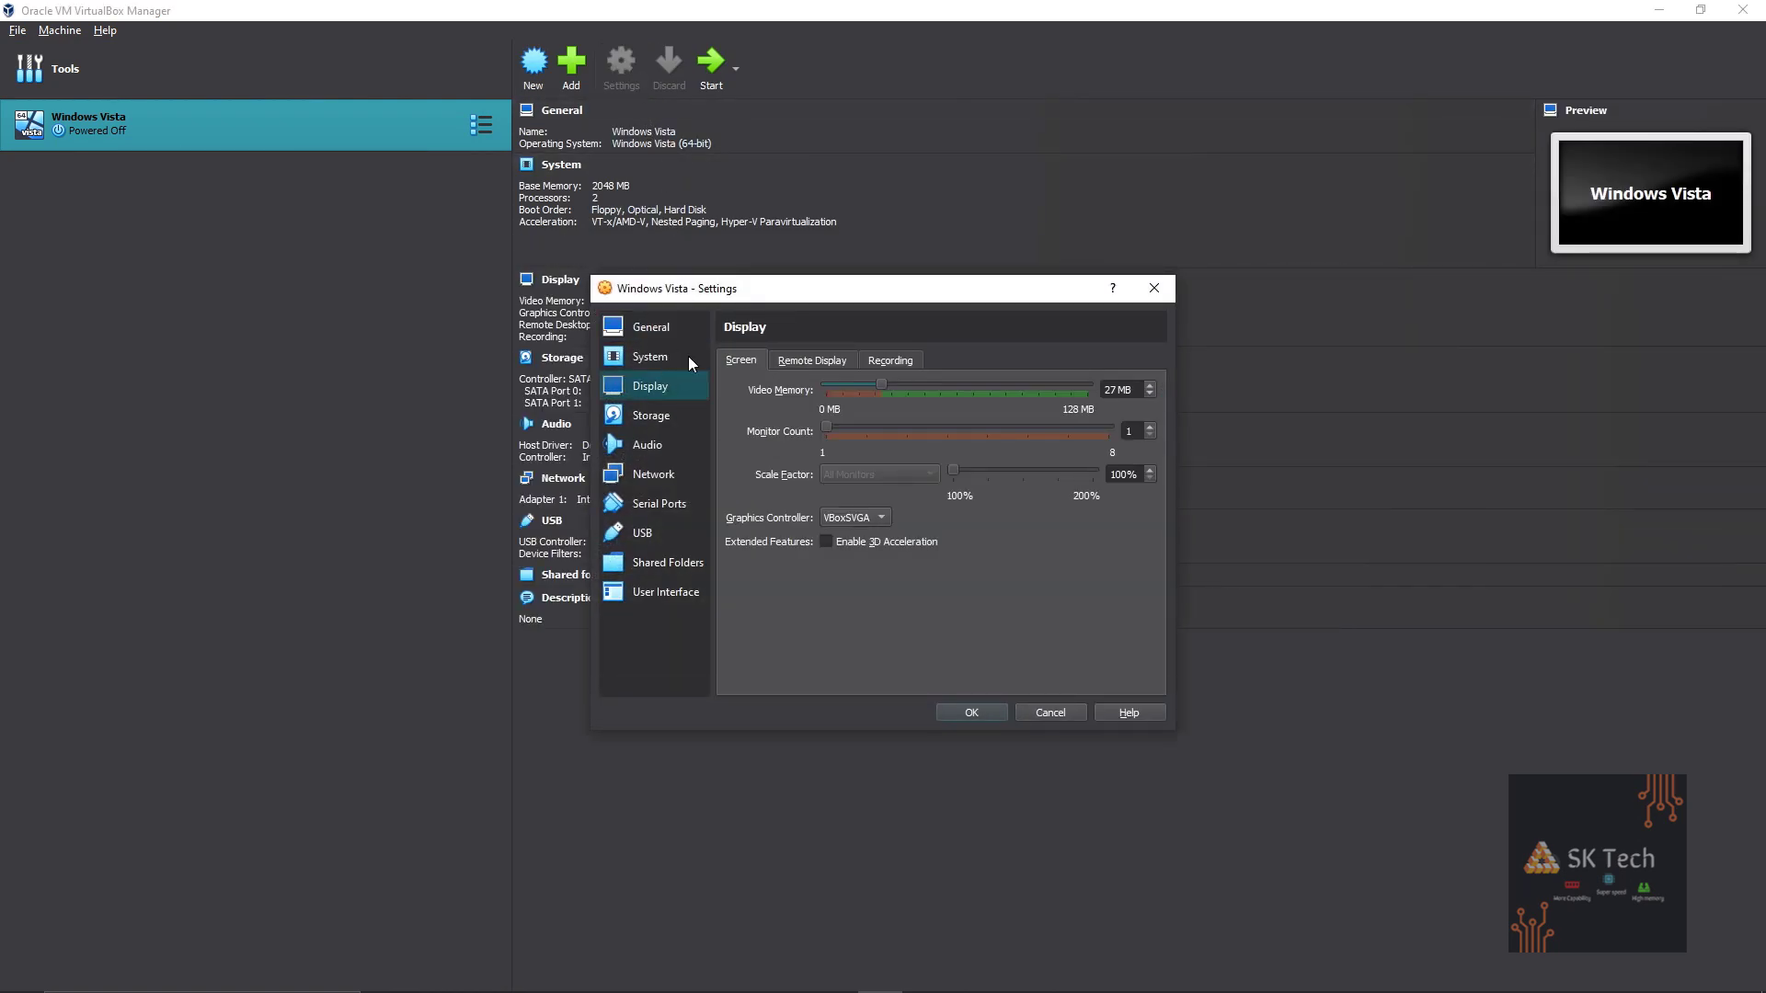
{"action": "left_click", "coordinate": [687, 356]}
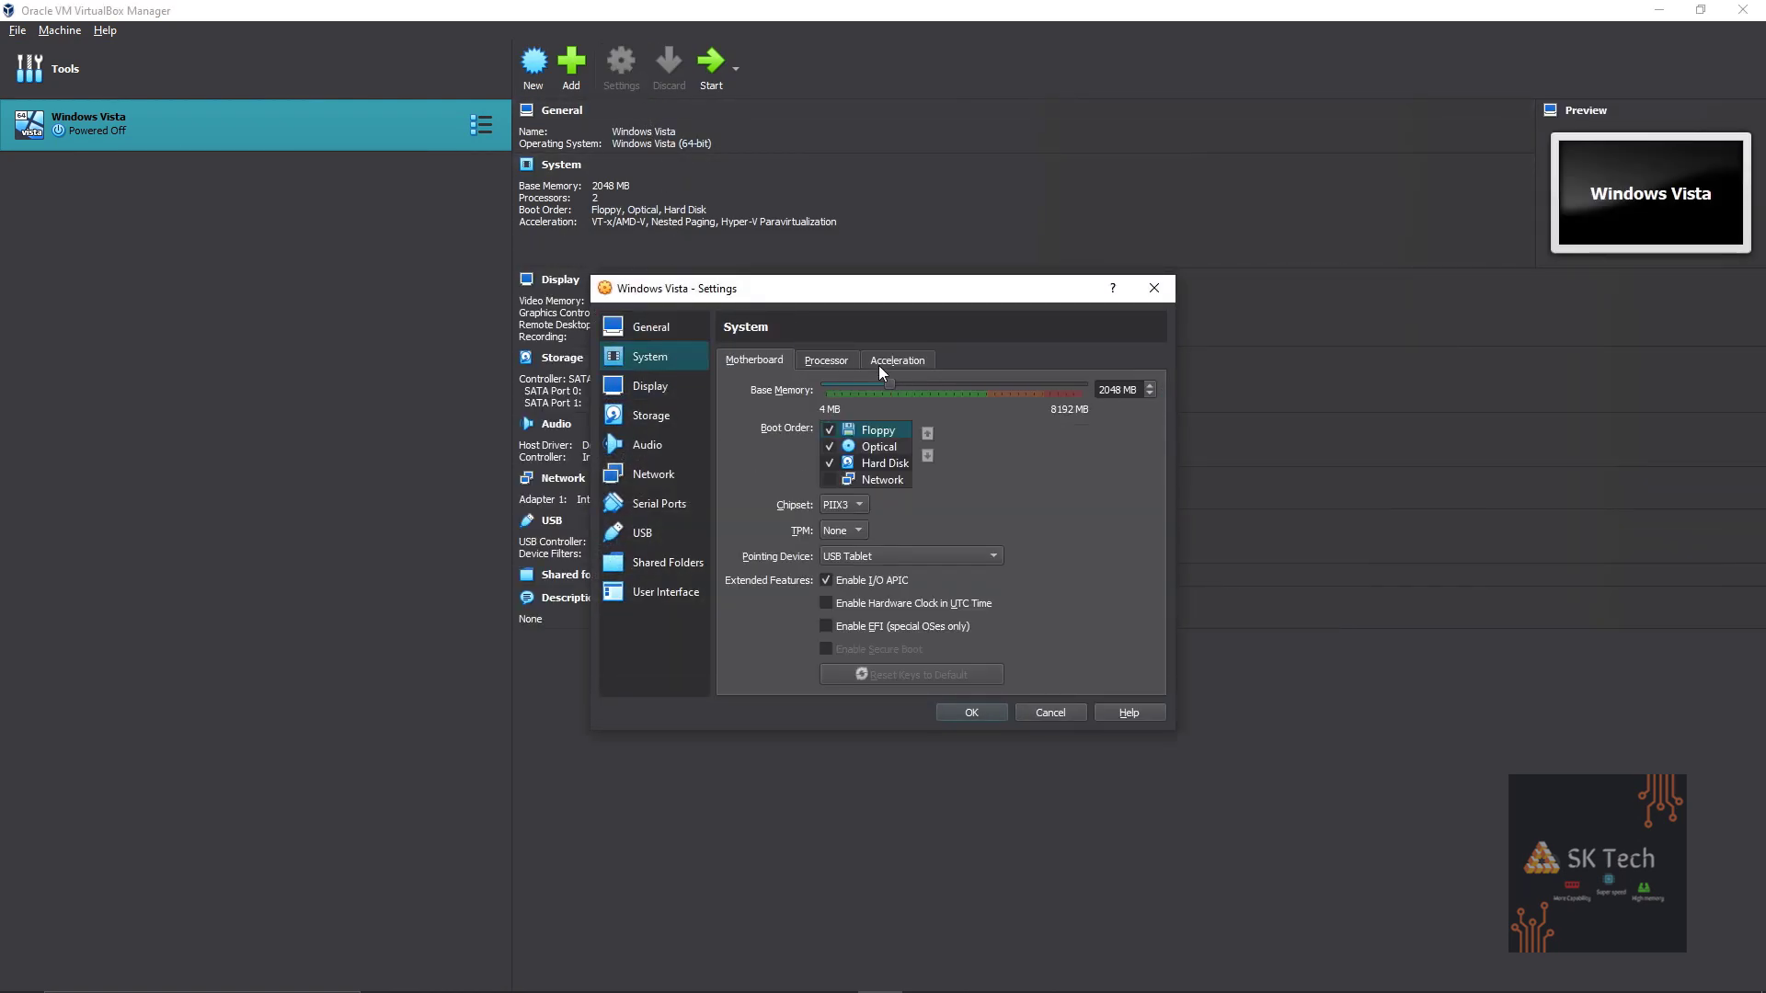
{"action": "left_click", "coordinate": [918, 556]}
{"action": "left_click", "coordinate": [911, 536]}
{"action": "left_click", "coordinate": [830, 364]}
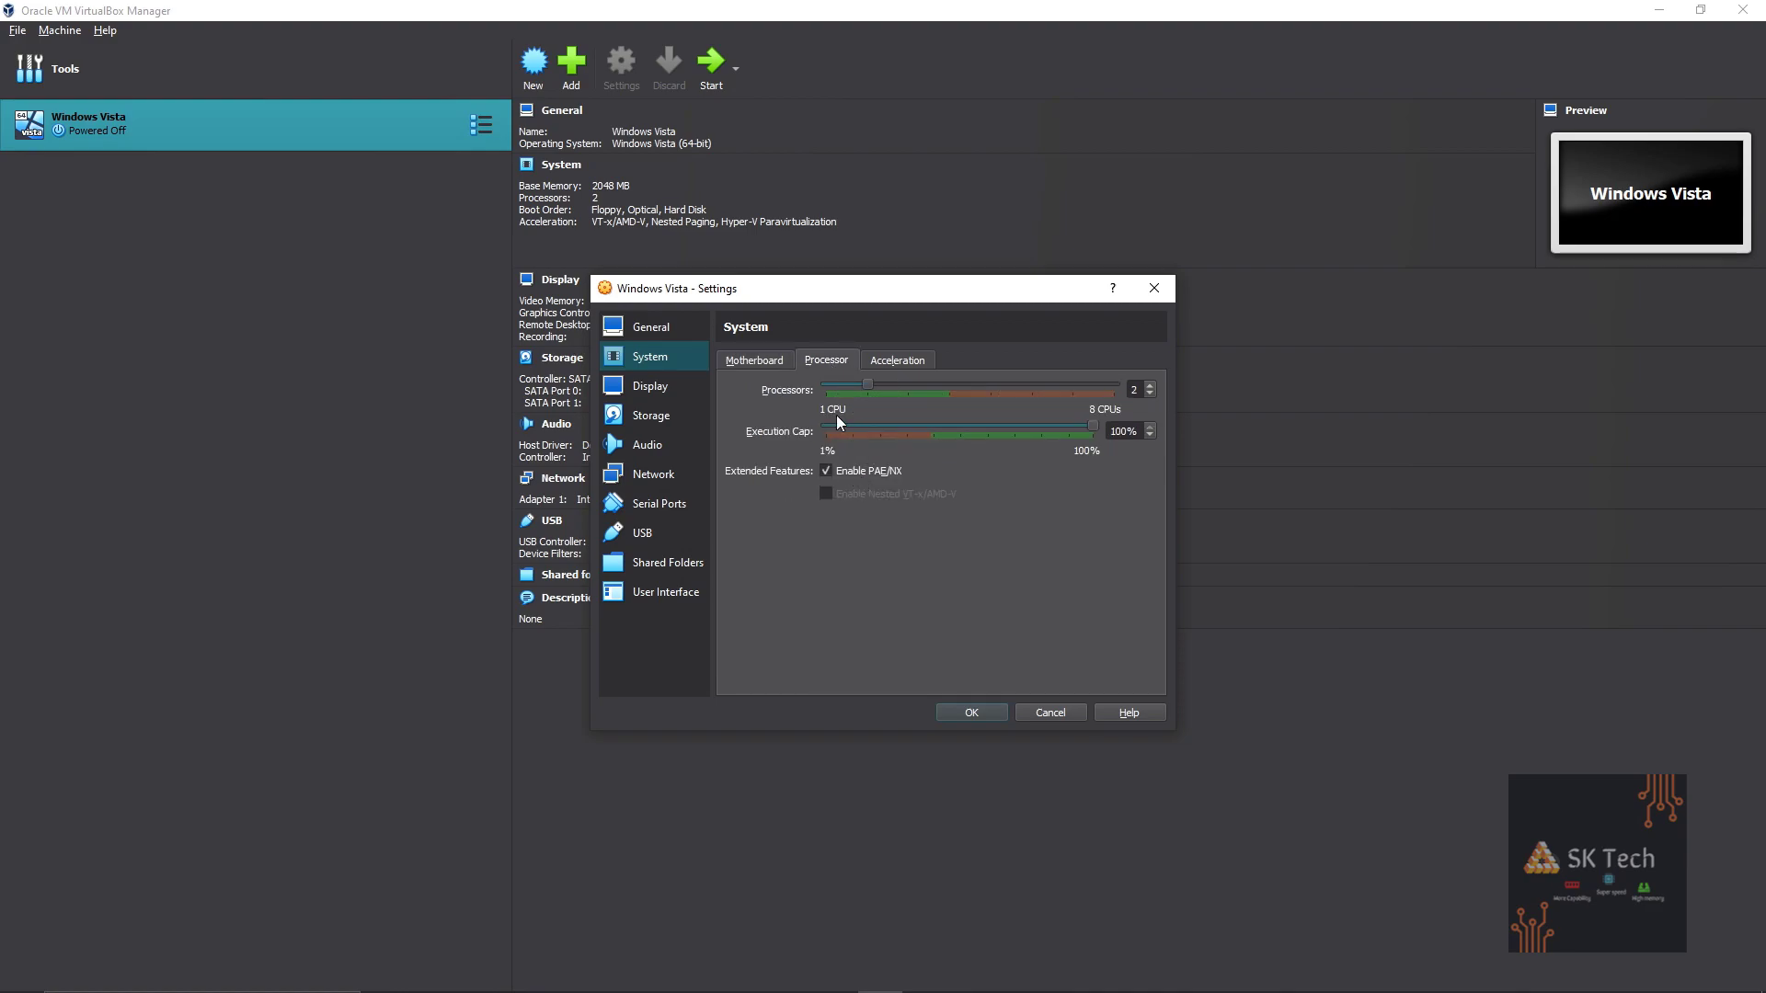
Enable 3D acceleration and raise the video memory to 256 MB in the machine's display settings
{"action": "left_click", "coordinate": [680, 390]}
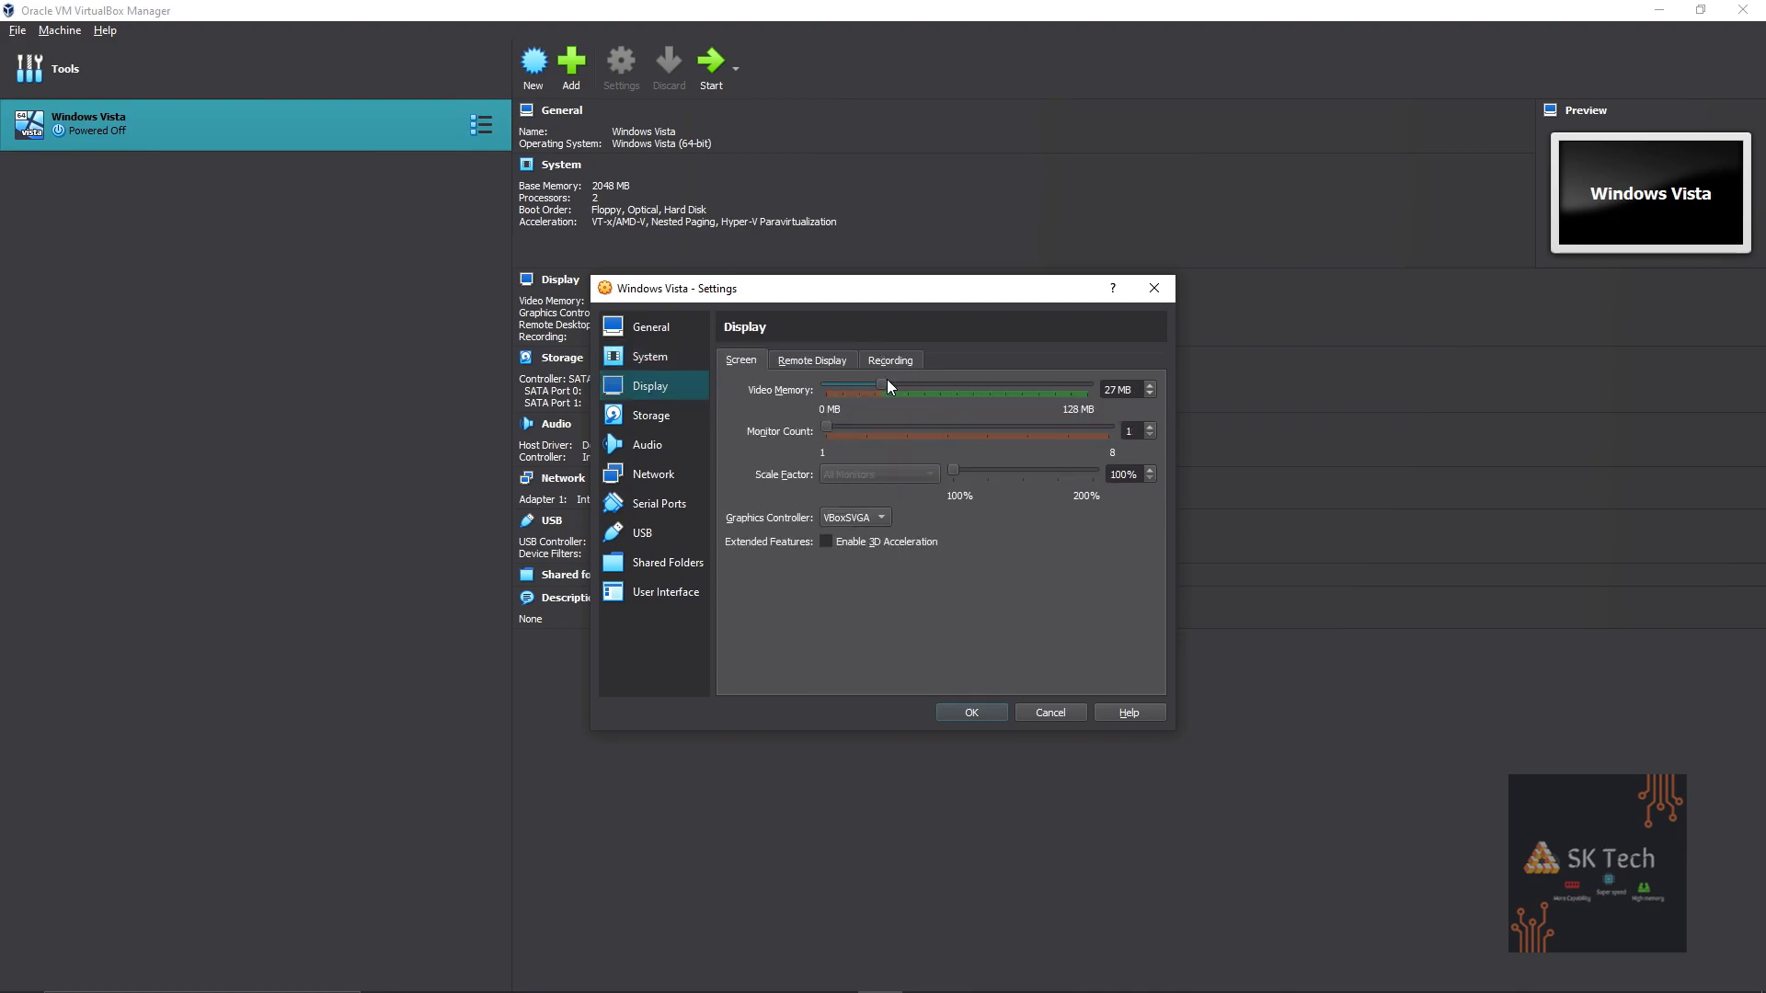
{"action": "left_click", "coordinate": [858, 544]}
{"action": "left_click_drag", "start_coordinate": [853, 386], "coordinate": [1016, 387]}
Attach network adapter 1 to Bridged Adapter and save the machine settings
{"action": "left_click", "coordinate": [680, 410]}
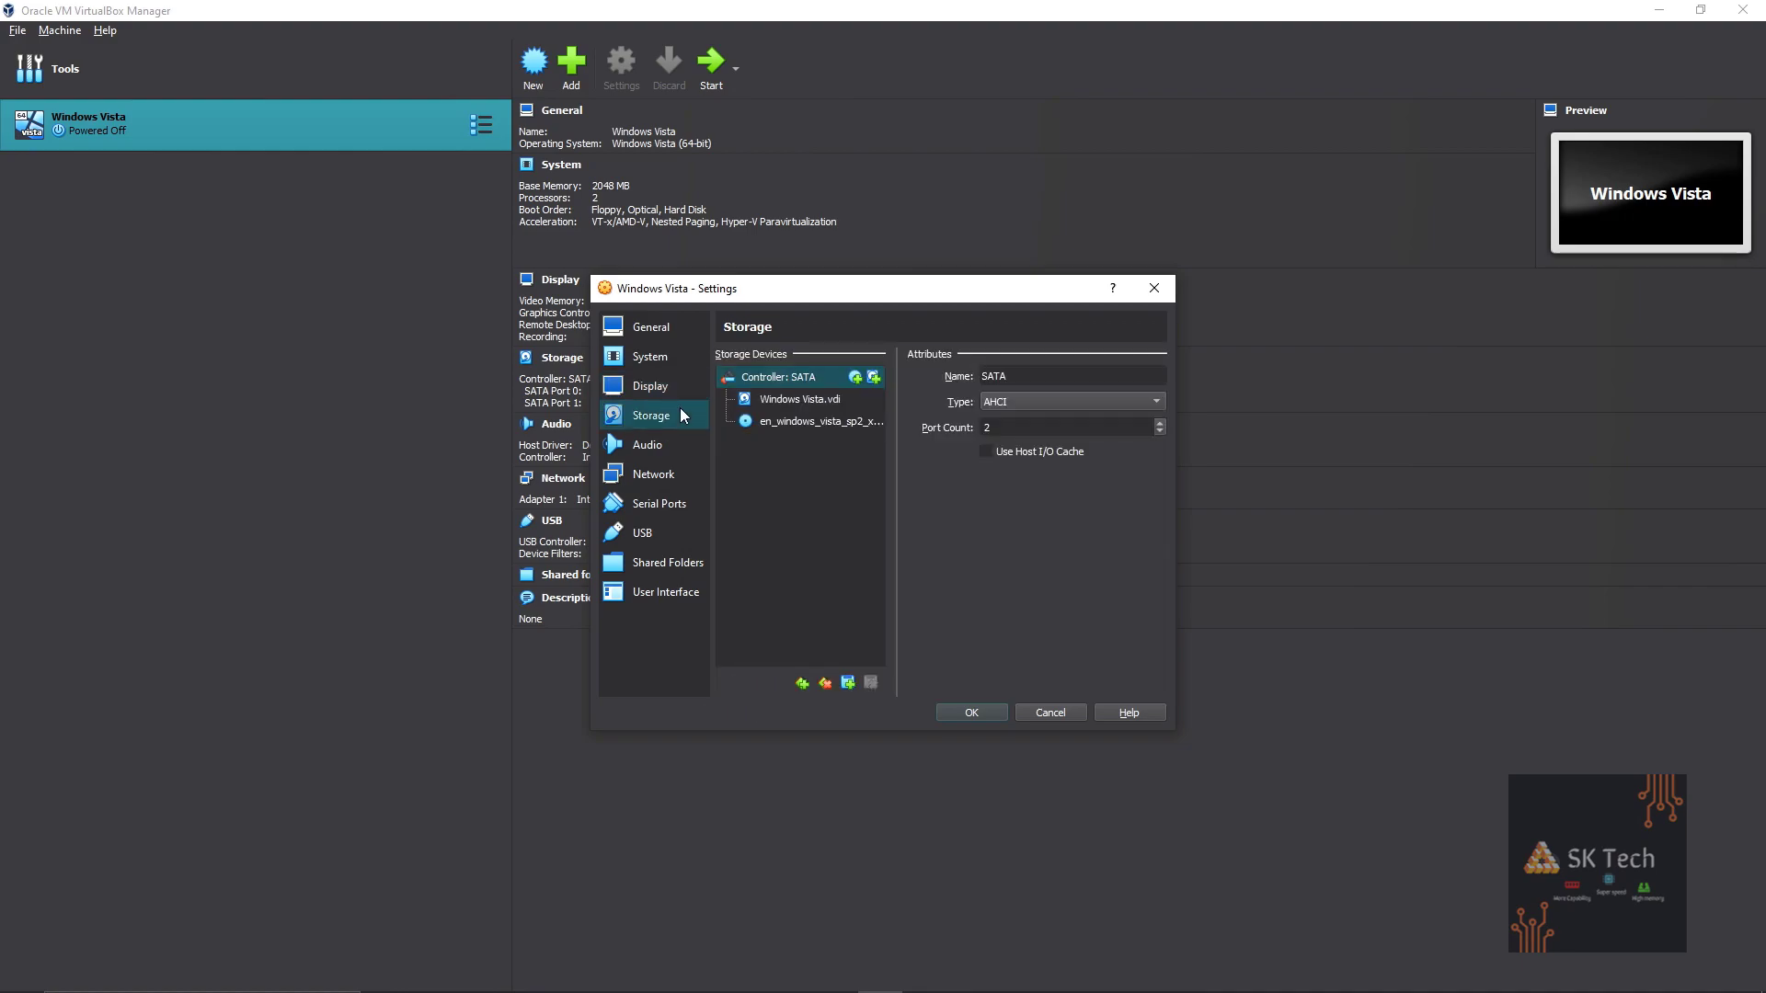
{"action": "left_click", "coordinate": [673, 452]}
{"action": "left_click", "coordinate": [681, 470]}
{"action": "left_click", "coordinate": [870, 411]}
{"action": "left_click", "coordinate": [894, 433]}
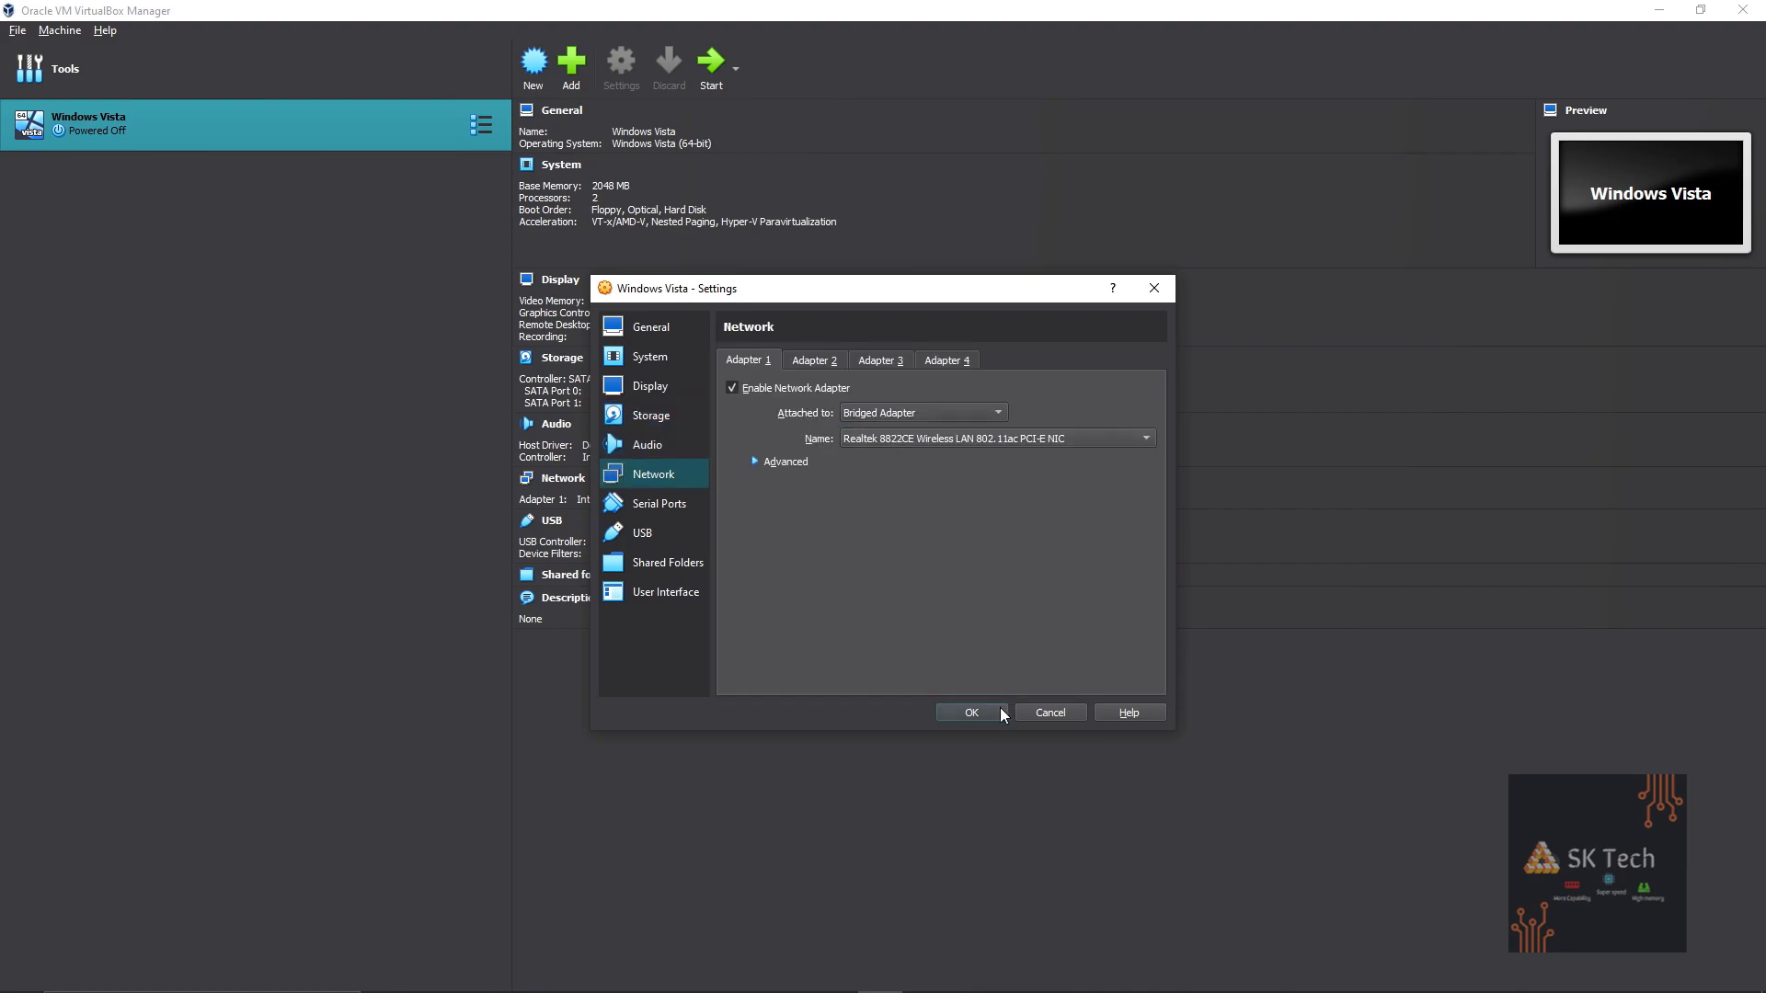
{"action": "left_click", "coordinate": [975, 712]}
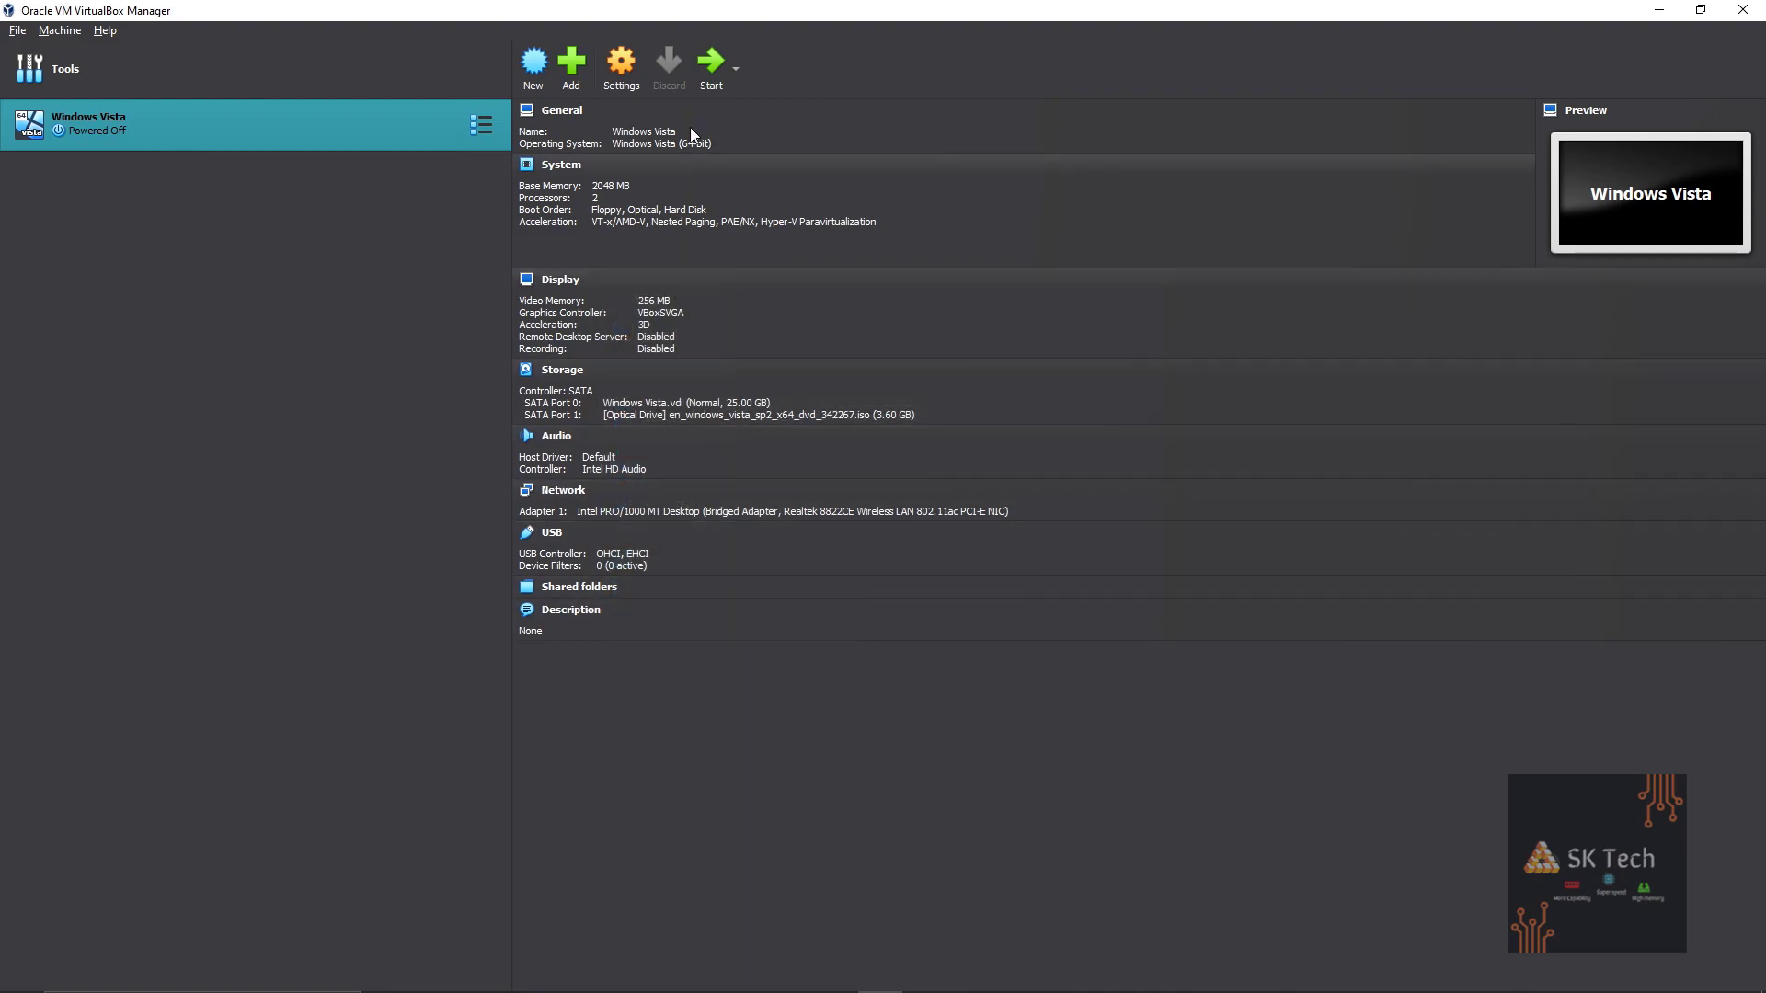
Start the Windows Vista machine in a maximized window and begin the Windows installation with the default language options
{"action": "left_click", "coordinate": [709, 73]}
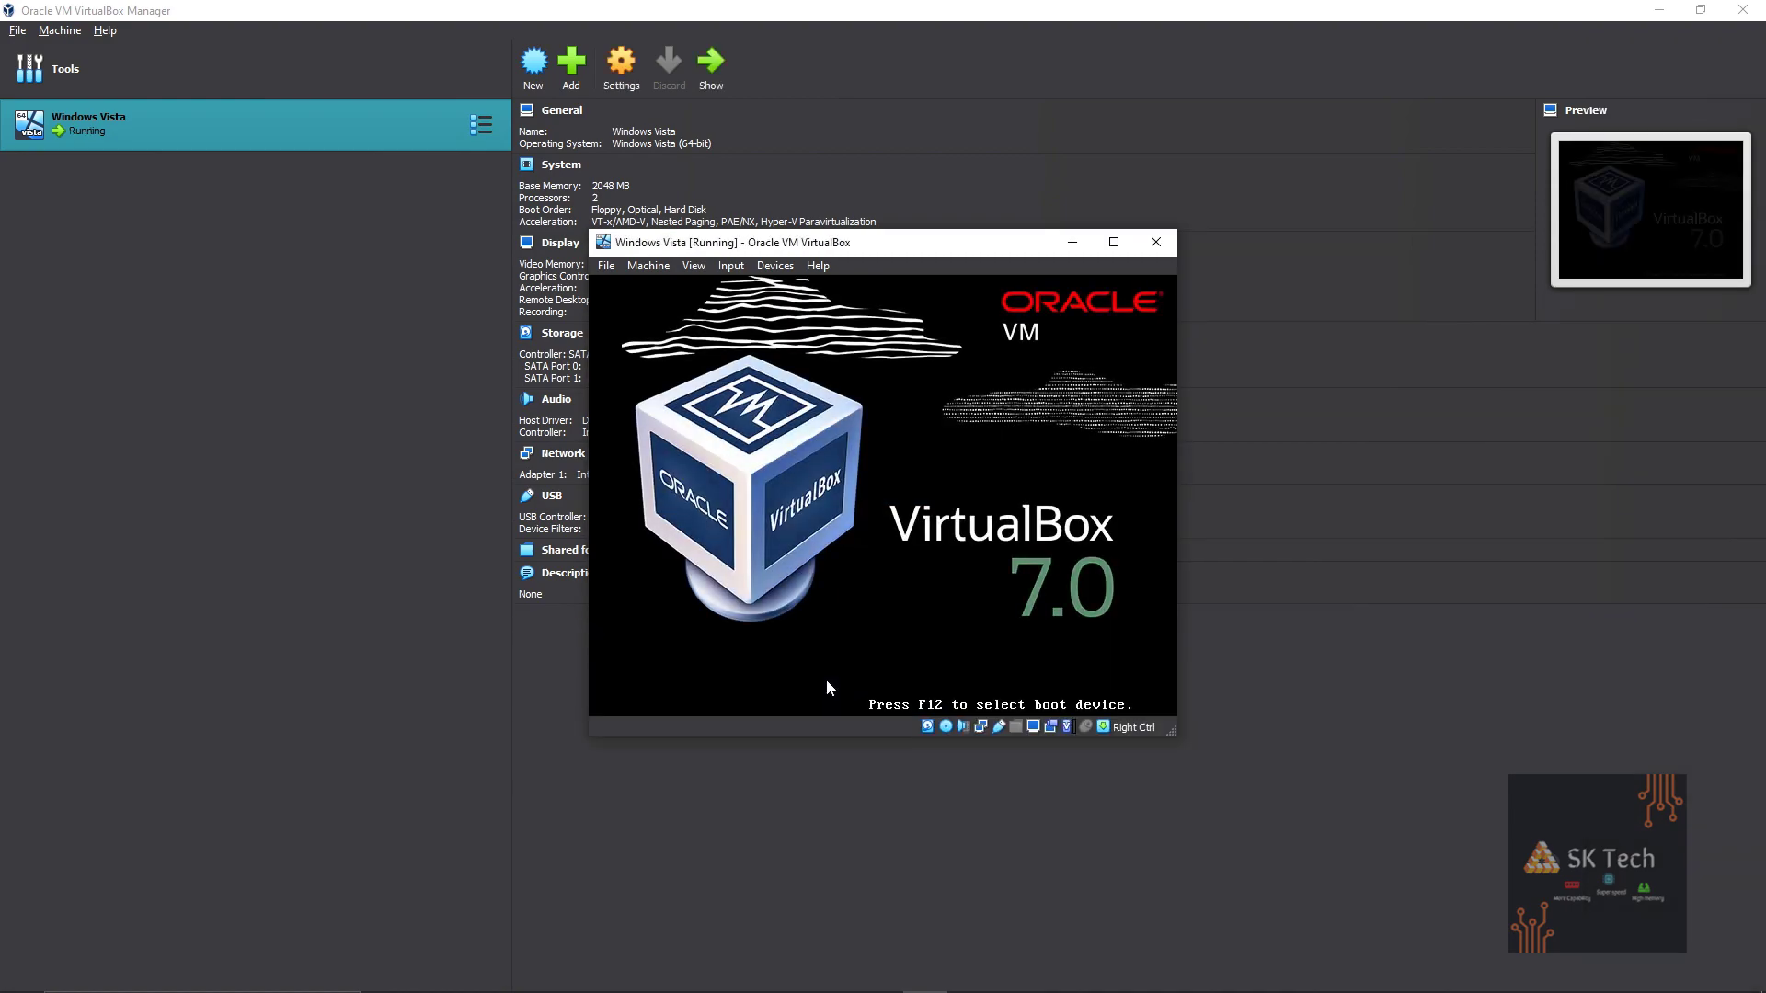
{"action": "left_click", "coordinate": [1113, 242]}
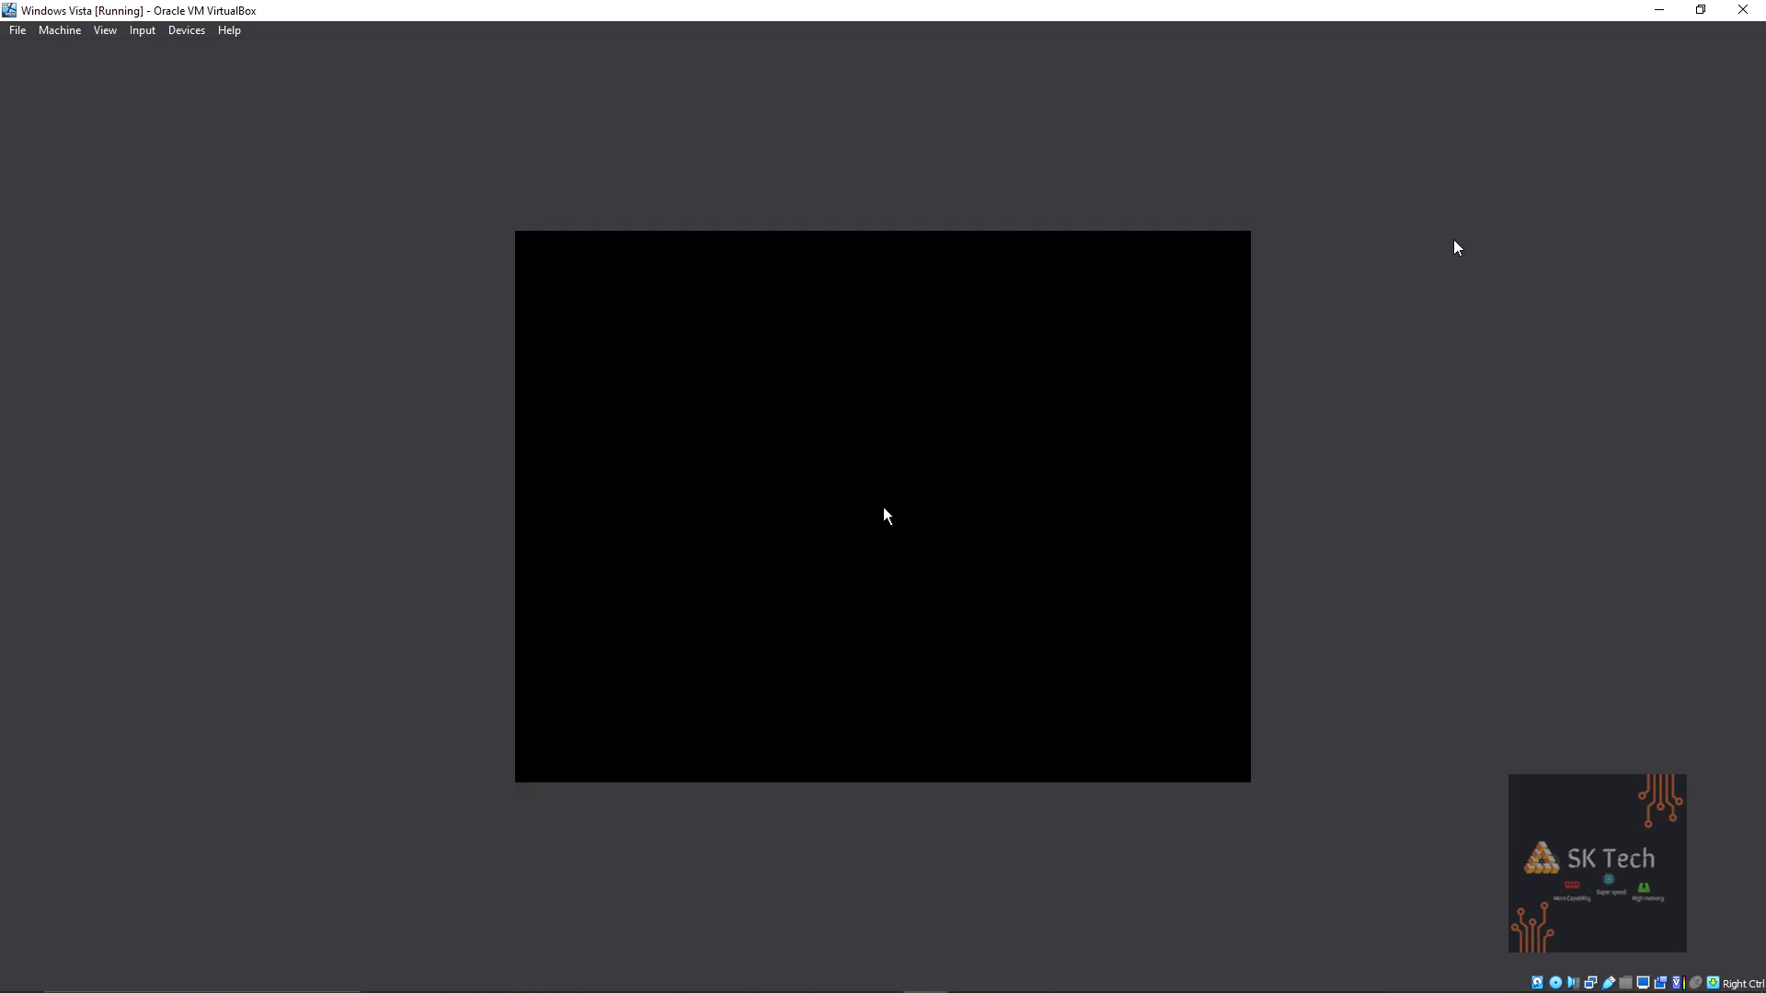
{"action": "key", "text": "Return"}
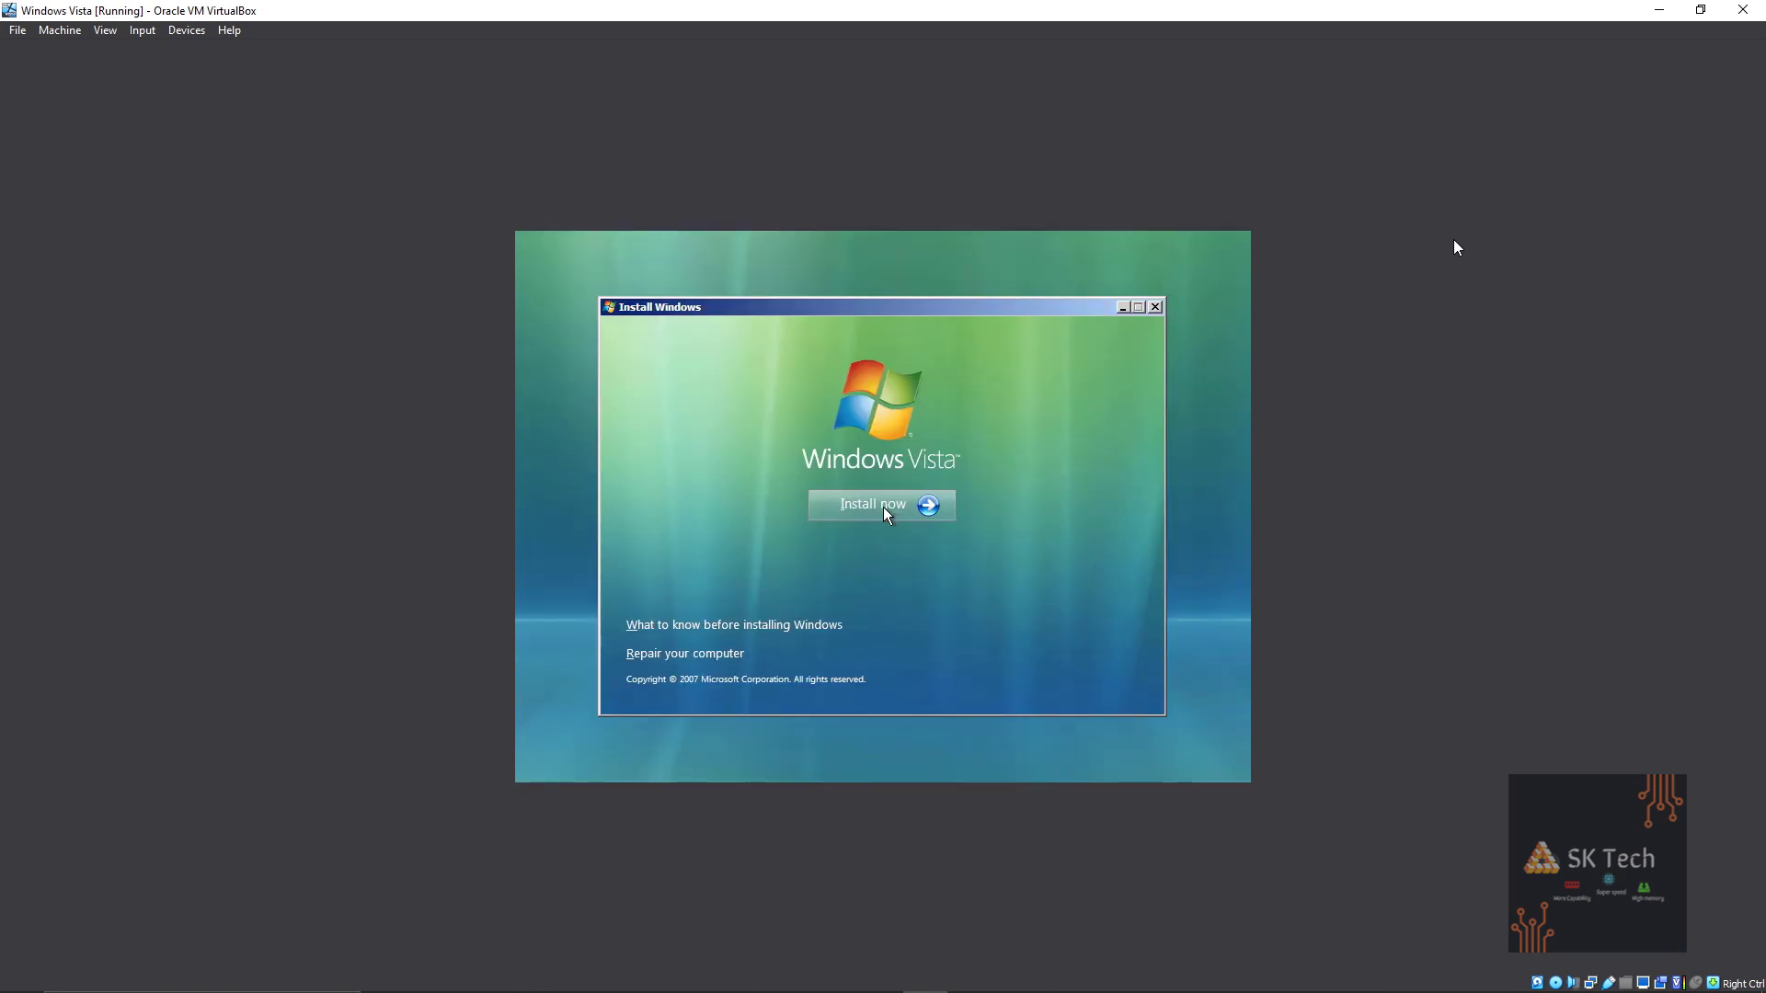
{"action": "left_click", "coordinate": [883, 506]}
Continue setup without a product key and confirm Windows Vista Ultimate as the purchased edition
{"action": "left_click", "coordinate": [1117, 665]}
{"action": "left_click", "coordinate": [1110, 586]}
{"action": "left_click", "coordinate": [739, 422]}
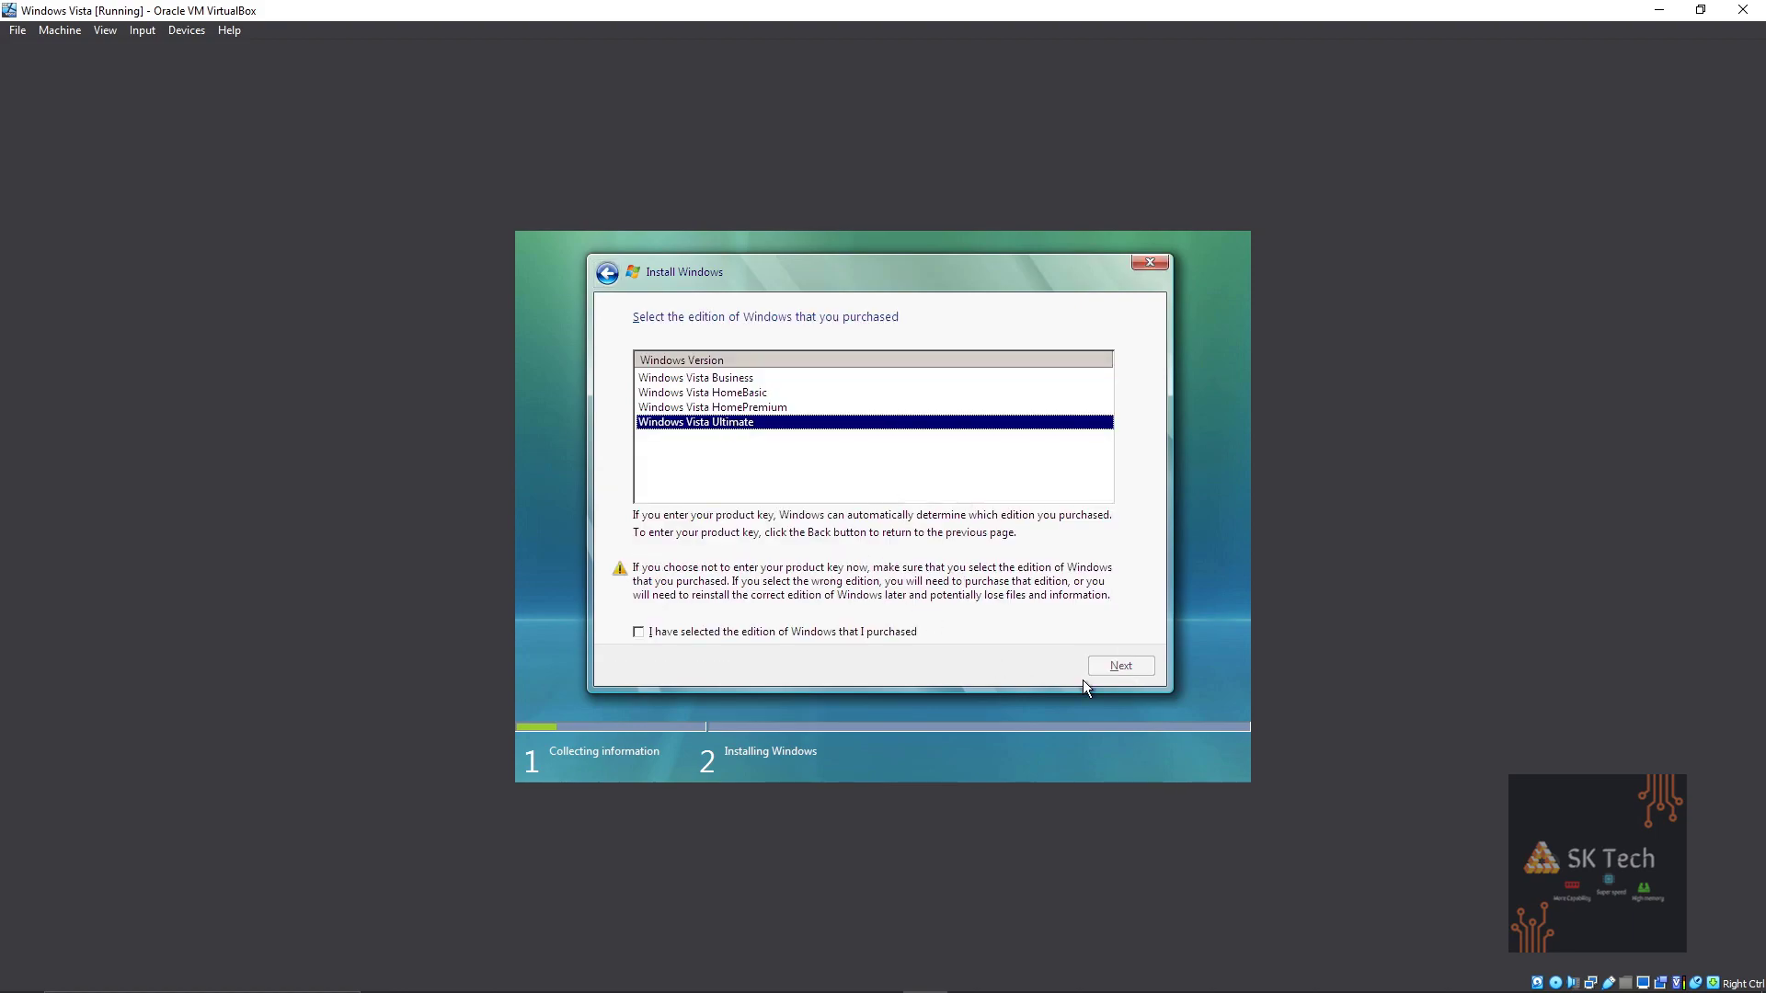
{"action": "left_click", "coordinate": [638, 632]}
{"action": "left_click", "coordinate": [1099, 668]}
Accept the license terms and choose the custom installation type
{"action": "left_click", "coordinate": [638, 631]}
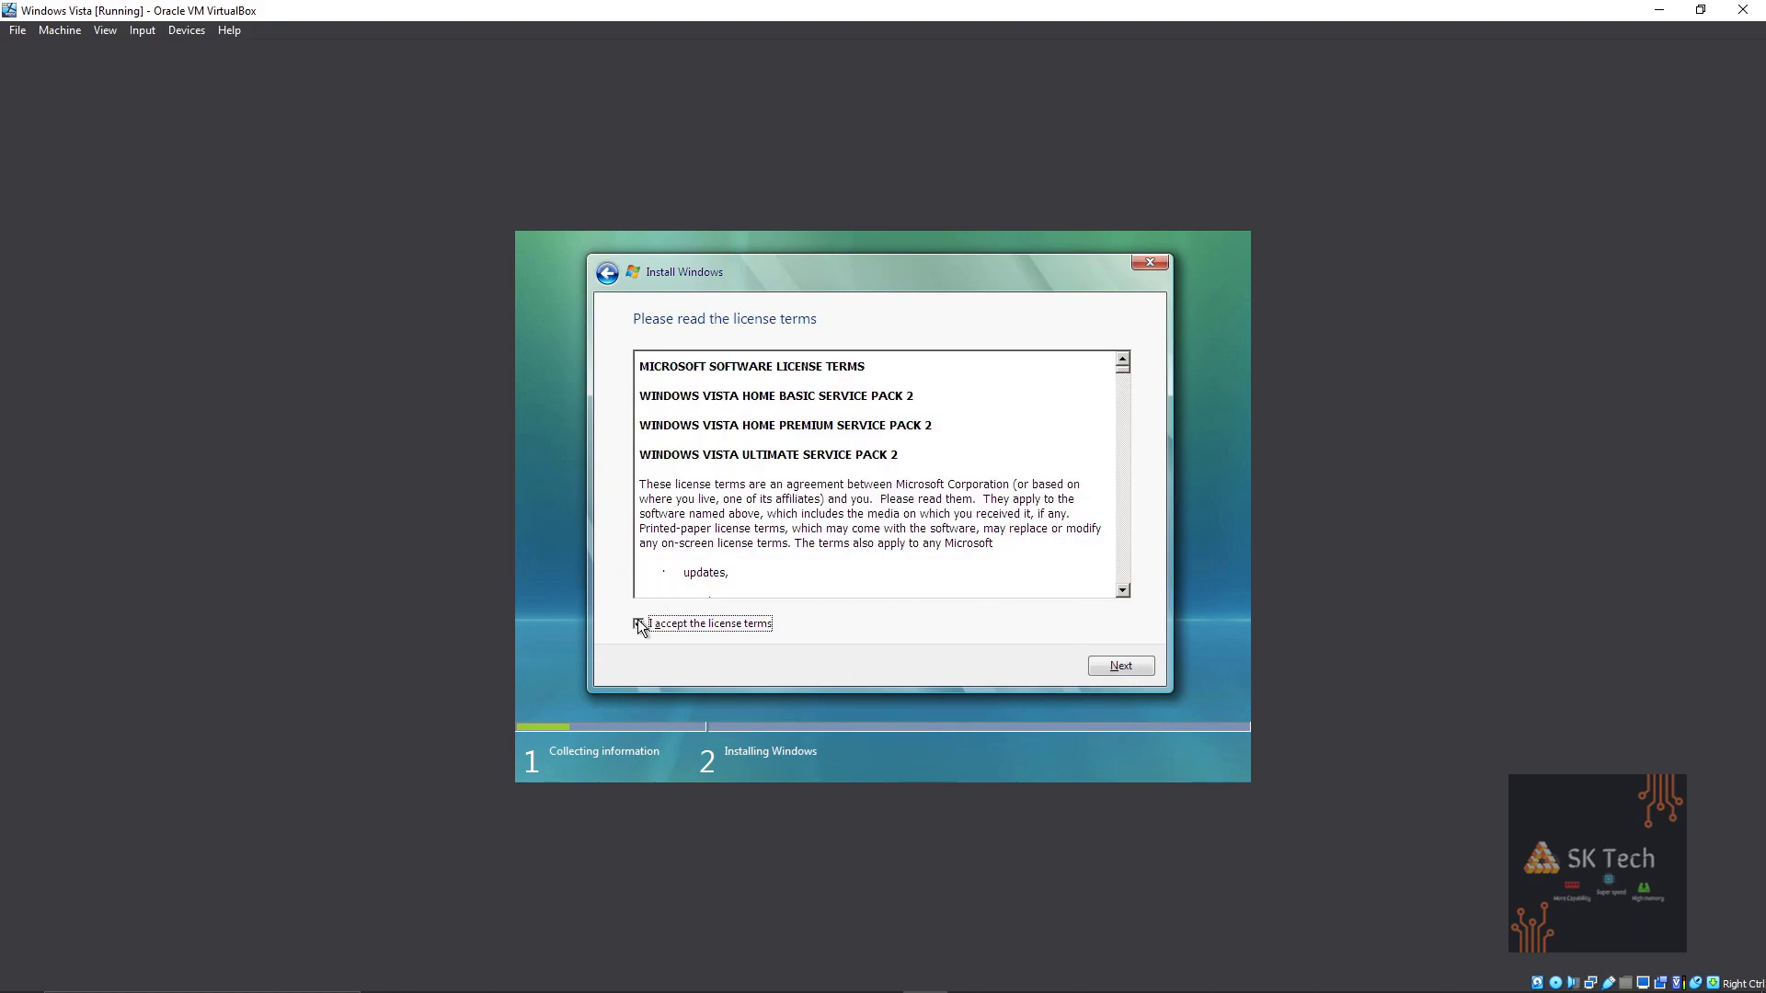
{"action": "left_click", "coordinate": [1119, 665]}
{"action": "left_click", "coordinate": [921, 499]}
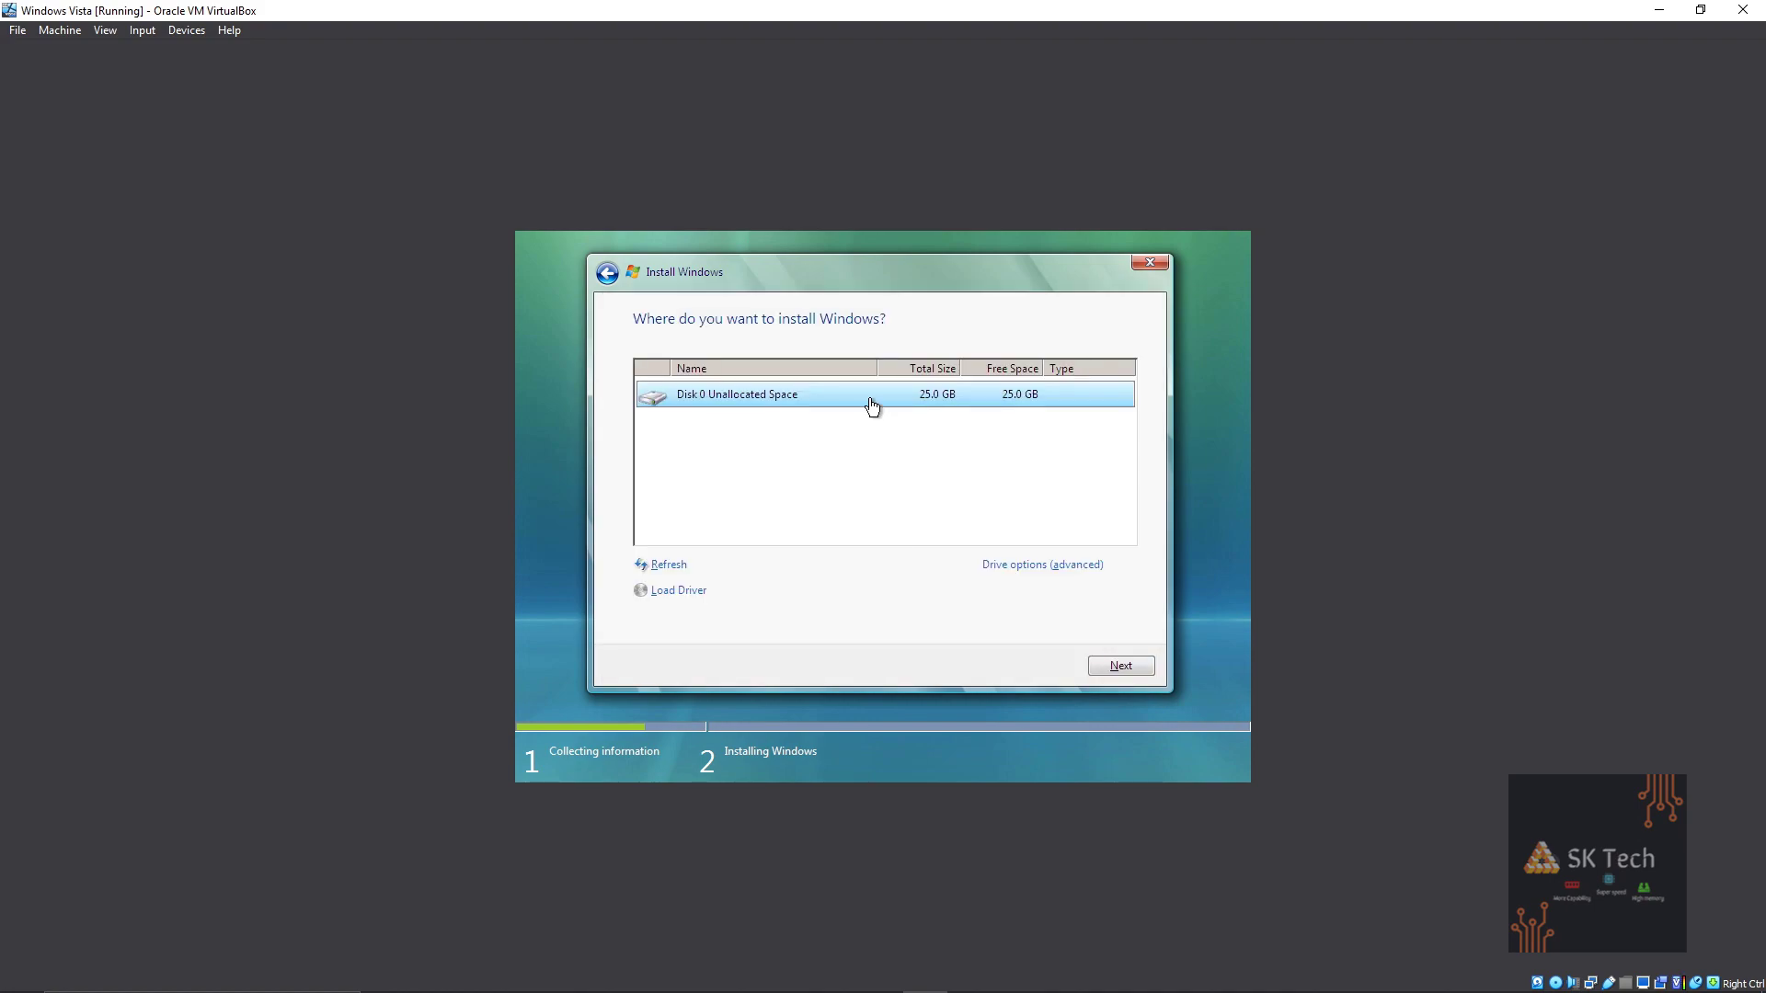
Install Windows on Disk 0's unallocated space and complete first-run setup with user name SK Tech, no password and the default time settings
{"action": "left_click", "coordinate": [1113, 668]}
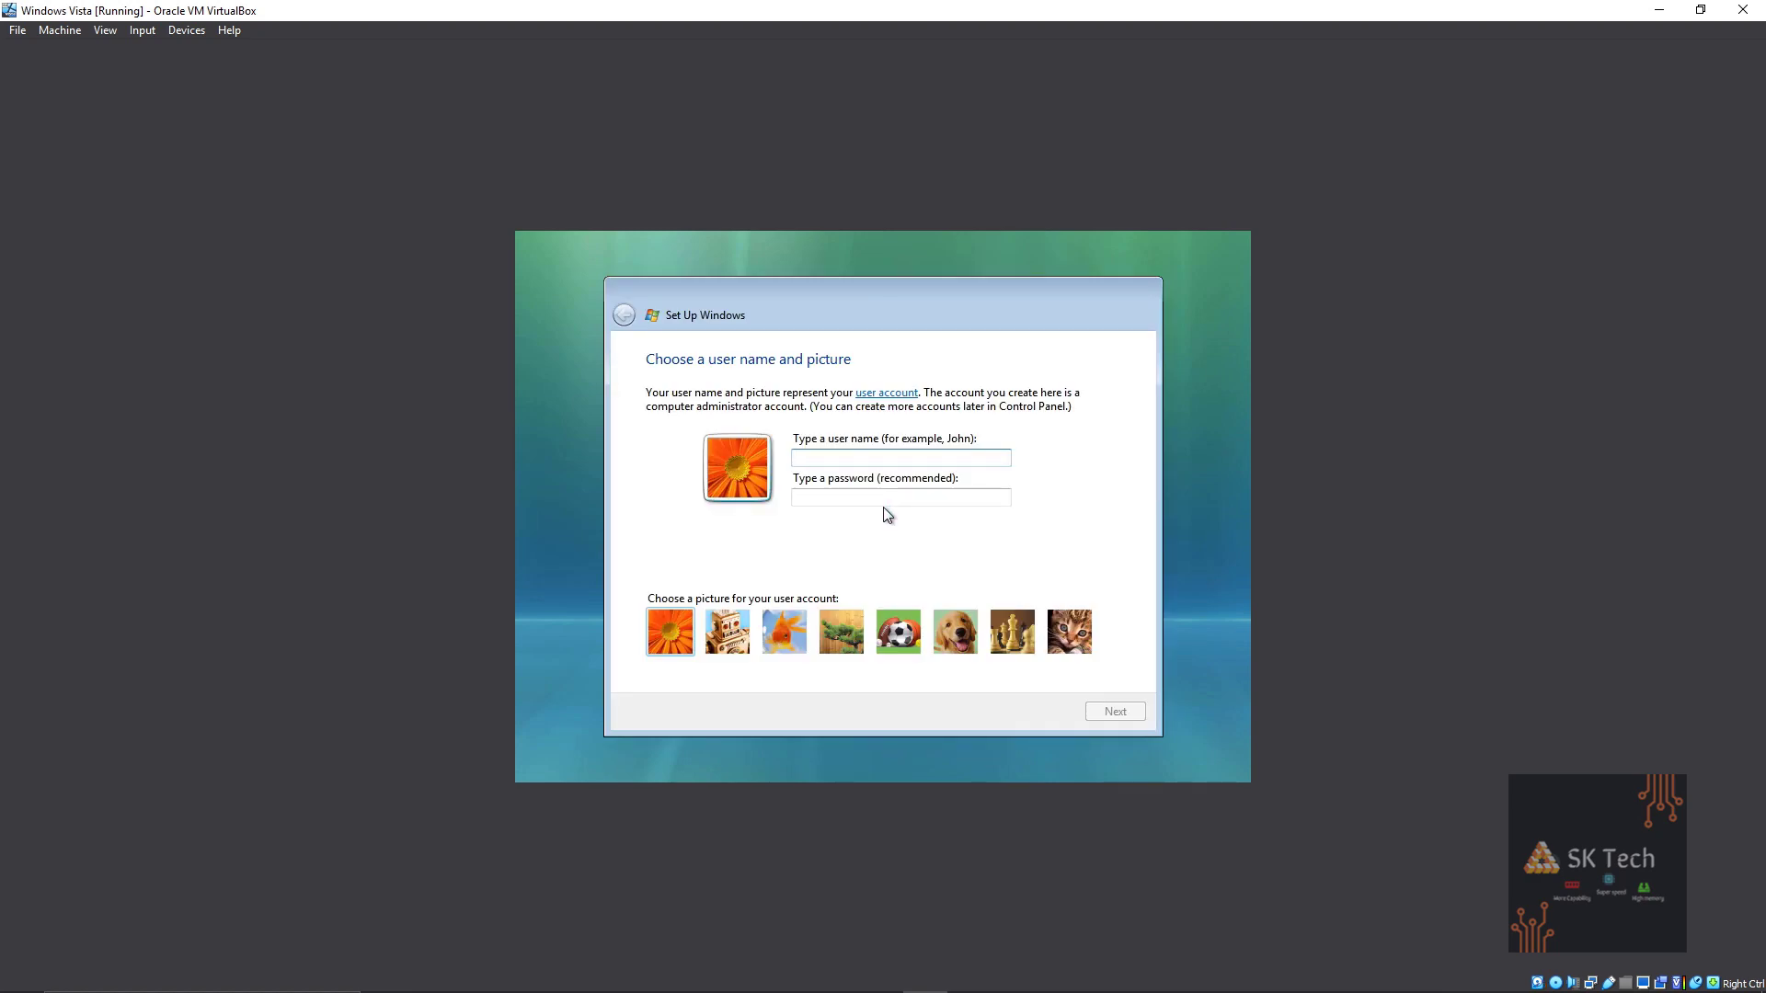
{"action": "type", "text": "SK Tech"}
{"action": "key", "text": "Return"}
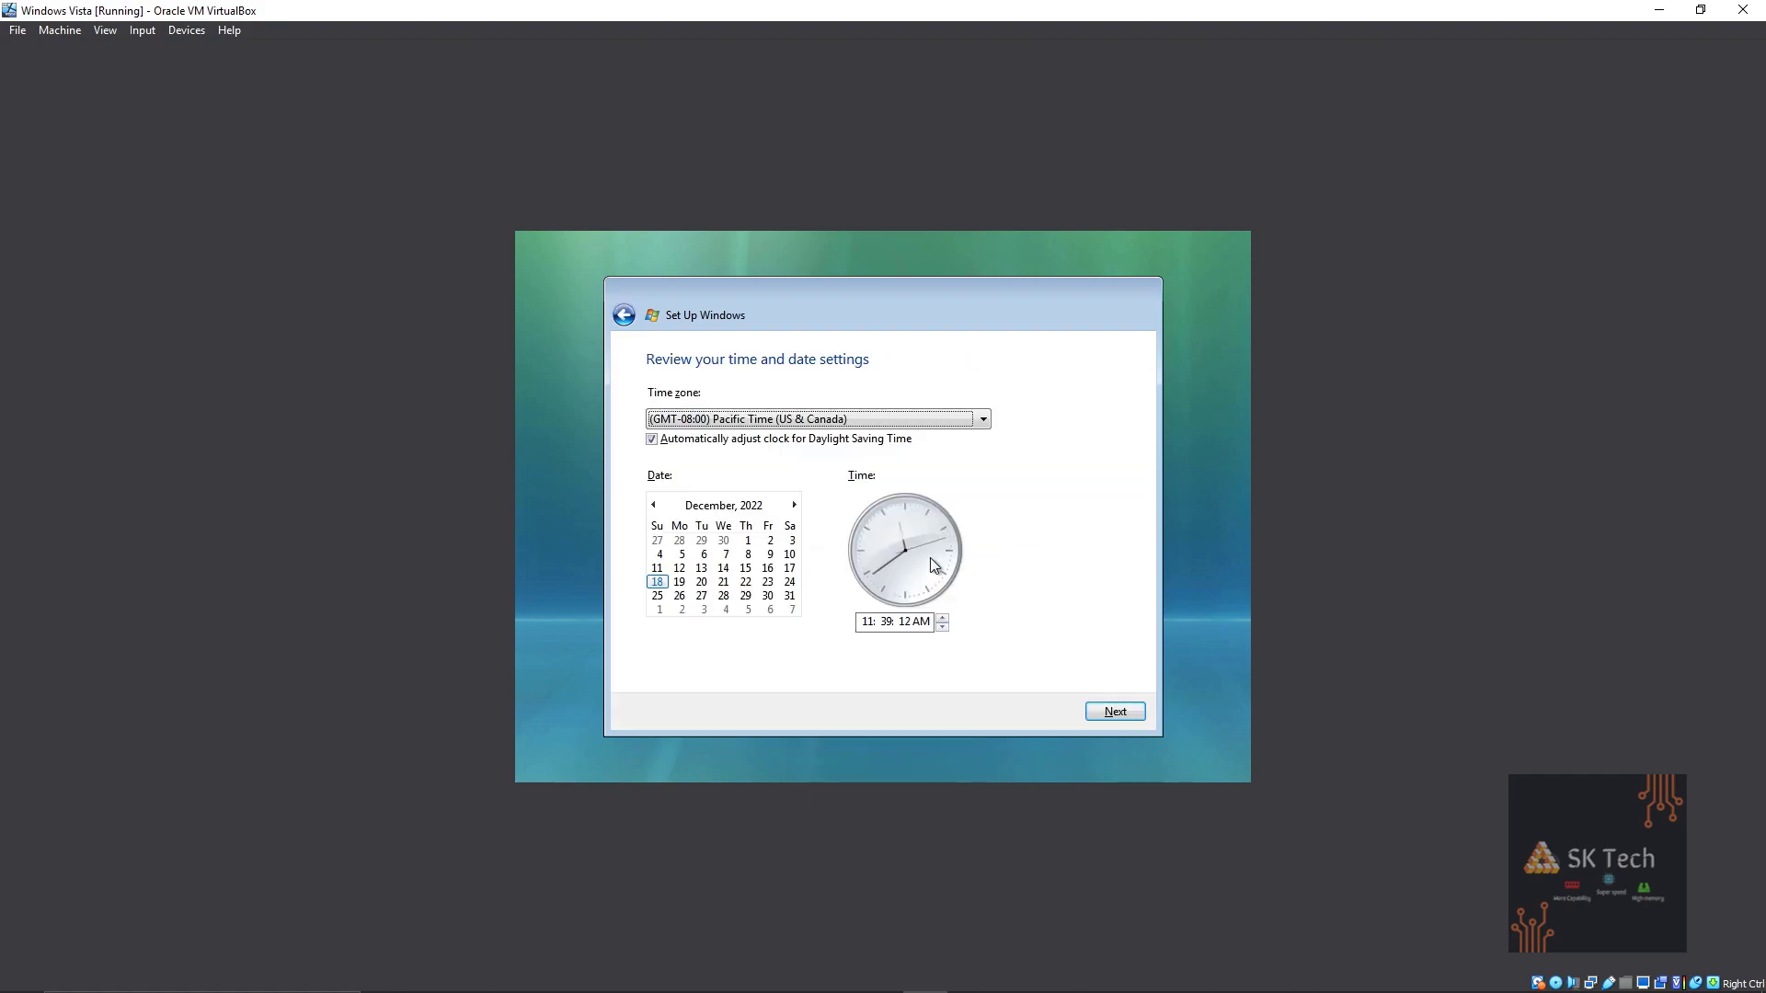
{"action": "key", "text": "Return"}
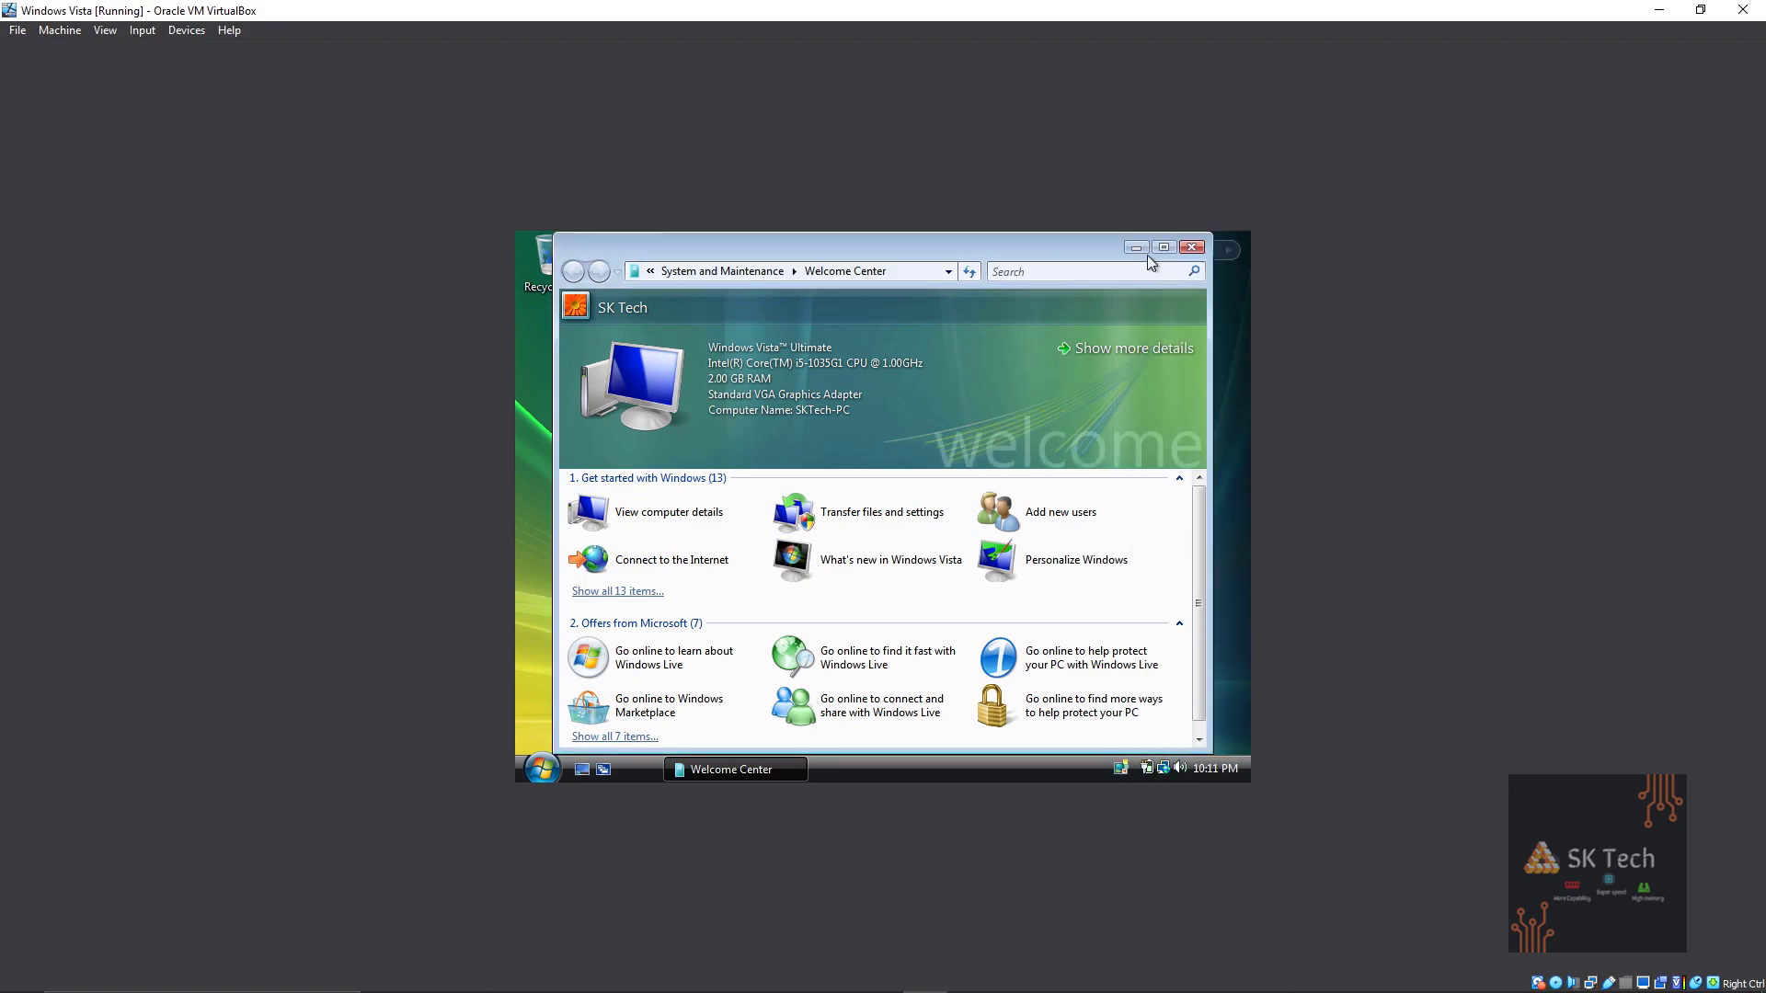
Close the Welcome Center and insert the Guest Additions CD image into the virtual machine
{"action": "left_click", "coordinate": [1189, 248]}
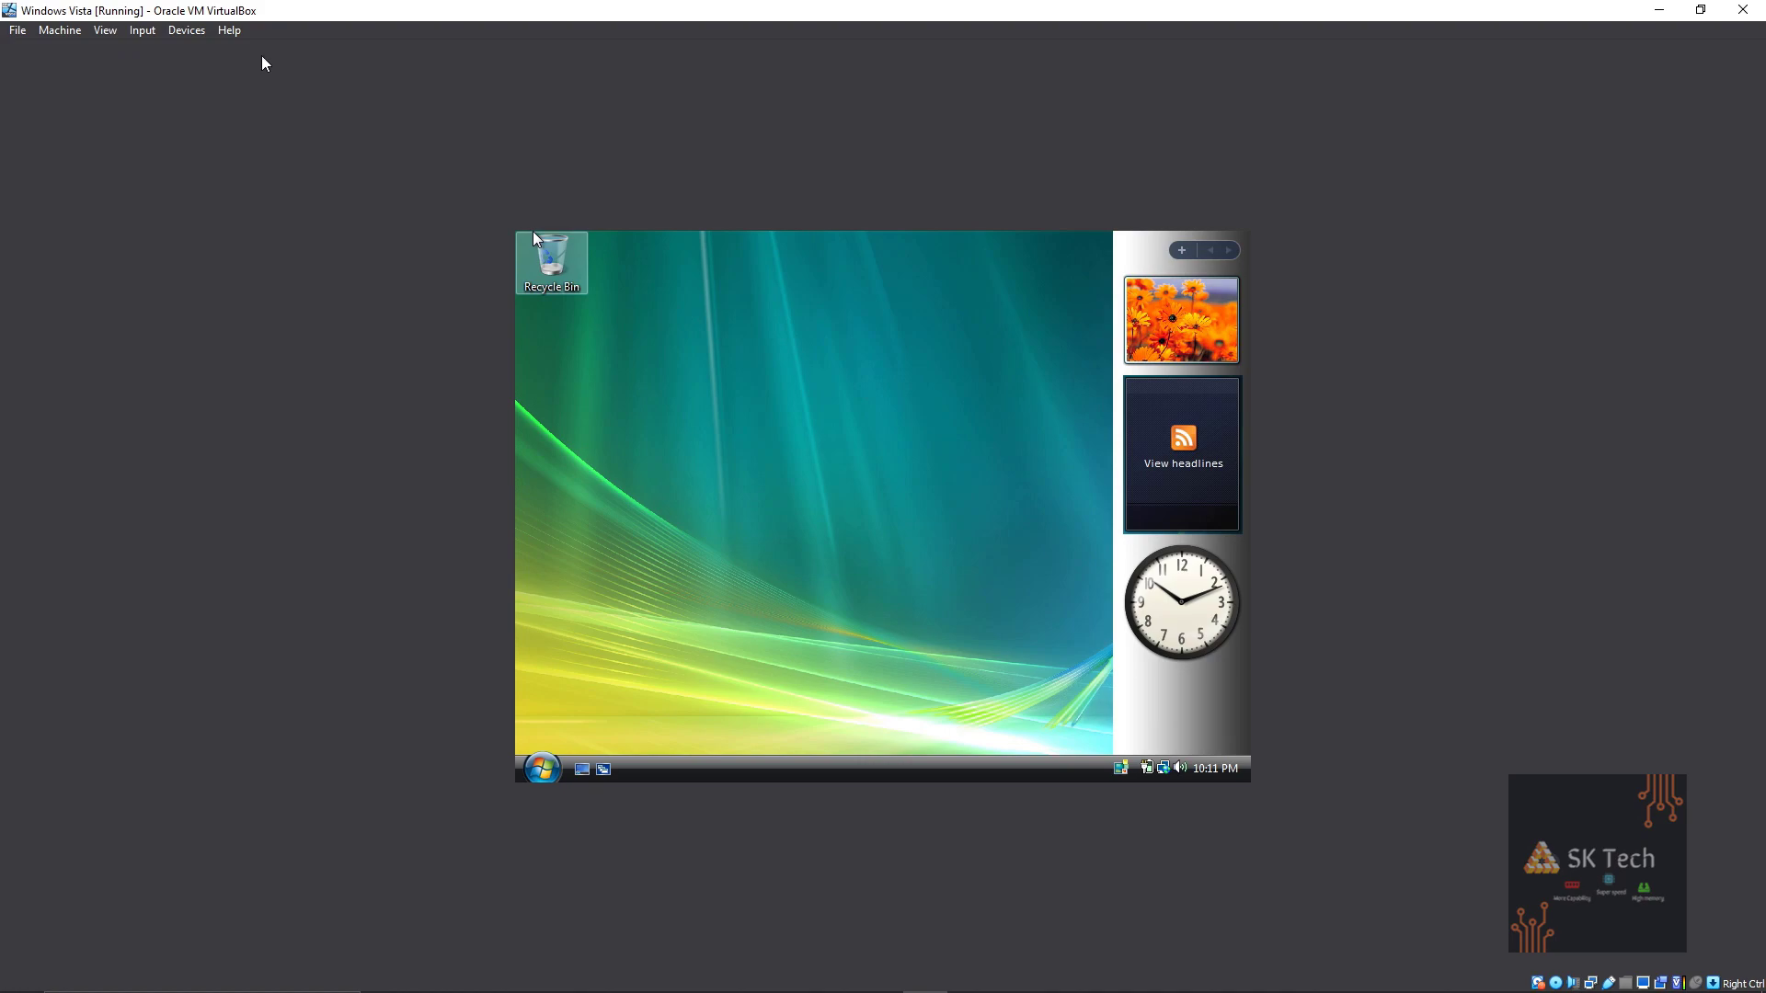
{"action": "left_click", "coordinate": [184, 37]}
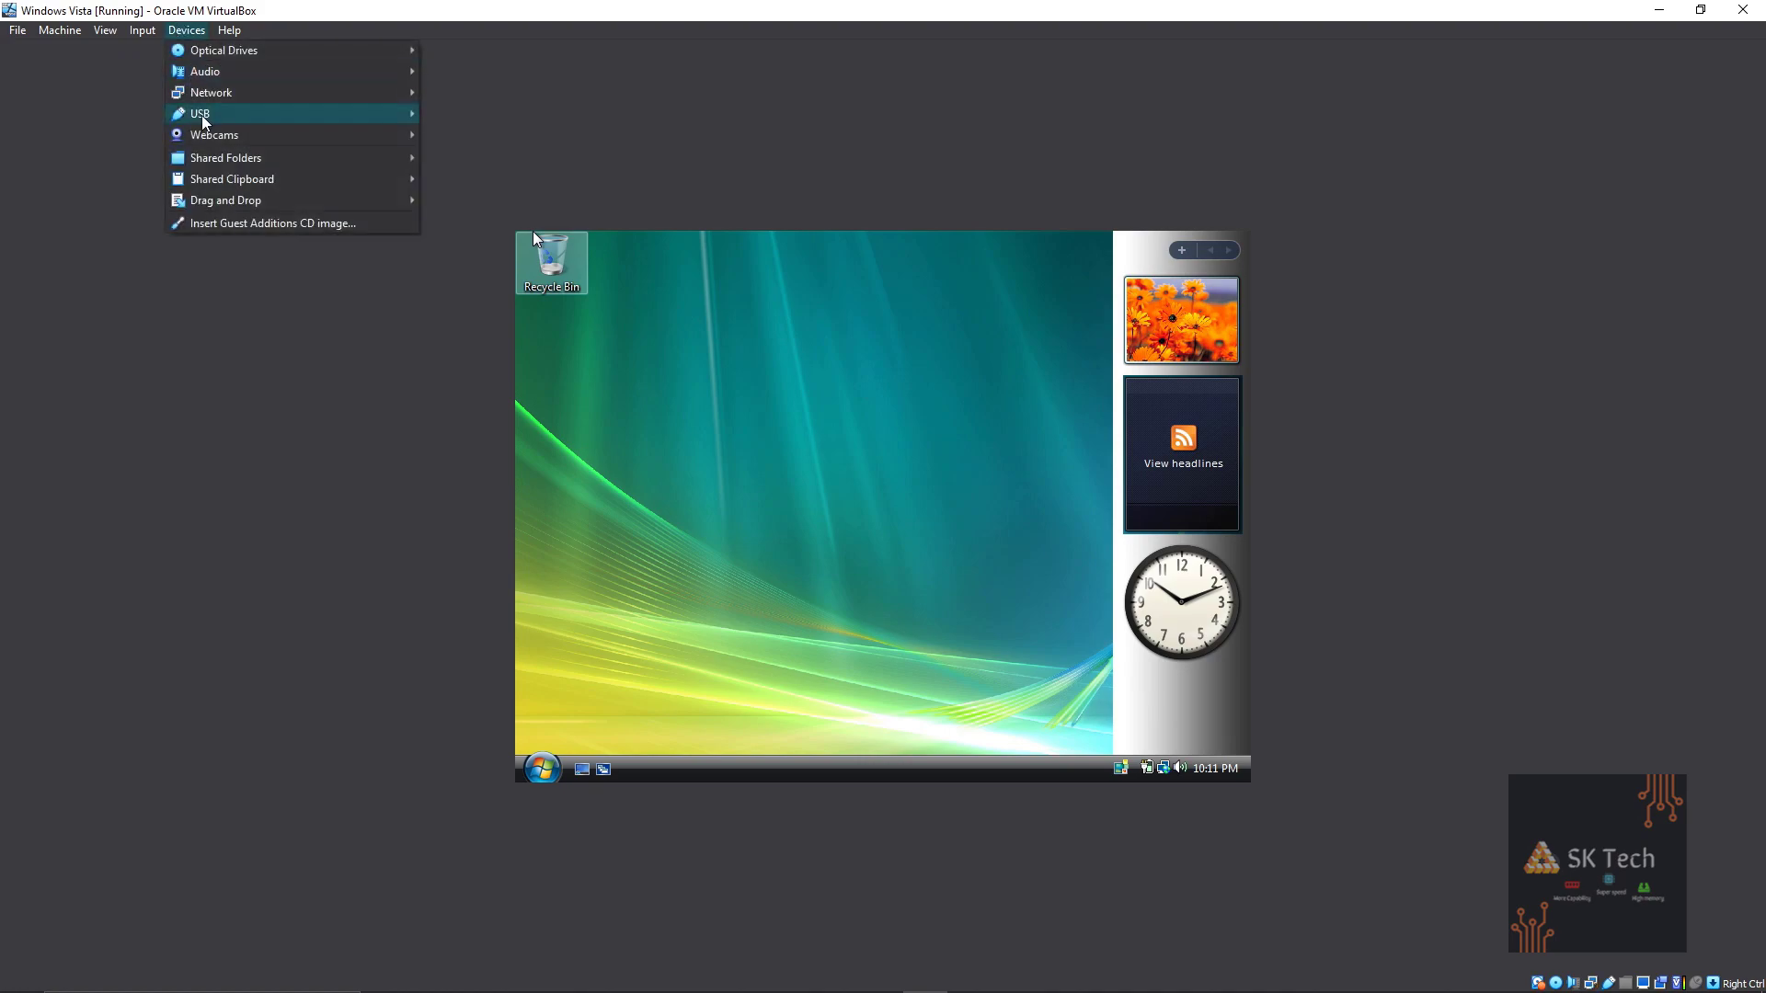
{"action": "left_click", "coordinate": [246, 220]}
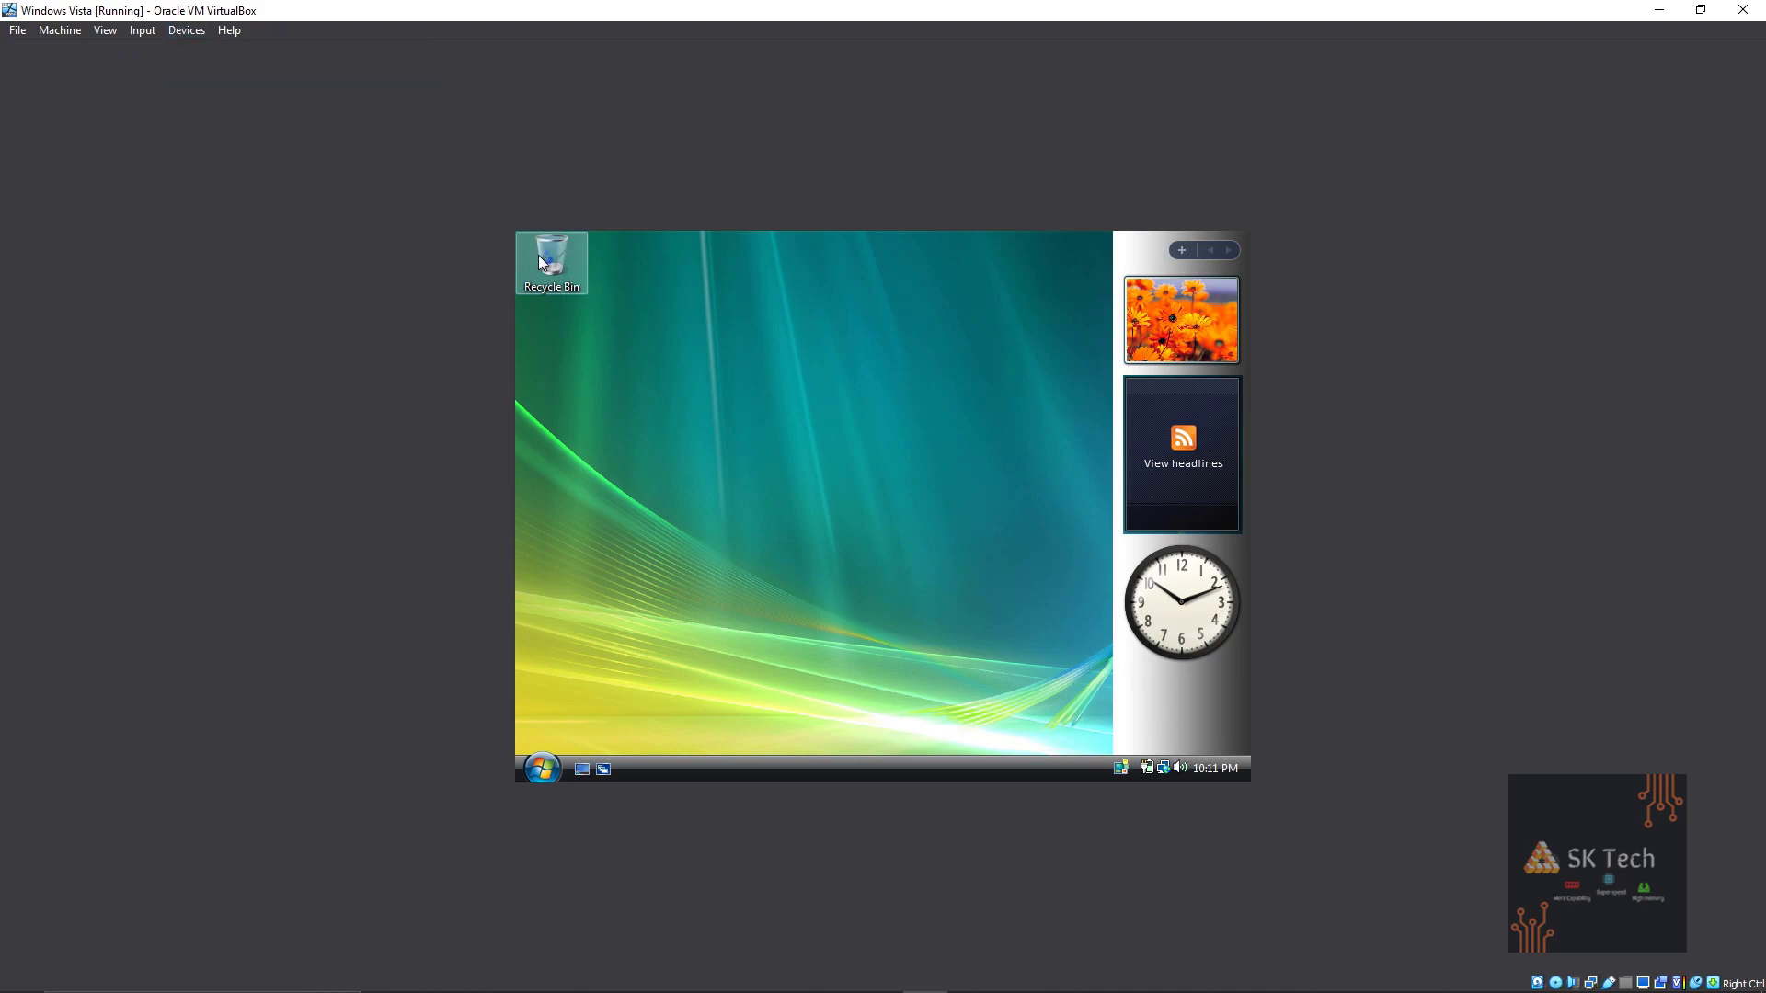
Move the Recycle Bin to the desktop's lower-right area and show the Computer icon on the desktop
{"action": "left_click_drag", "start_coordinate": [968, 625], "coordinate": [1082, 715]}
{"action": "left_click", "coordinate": [541, 767]}
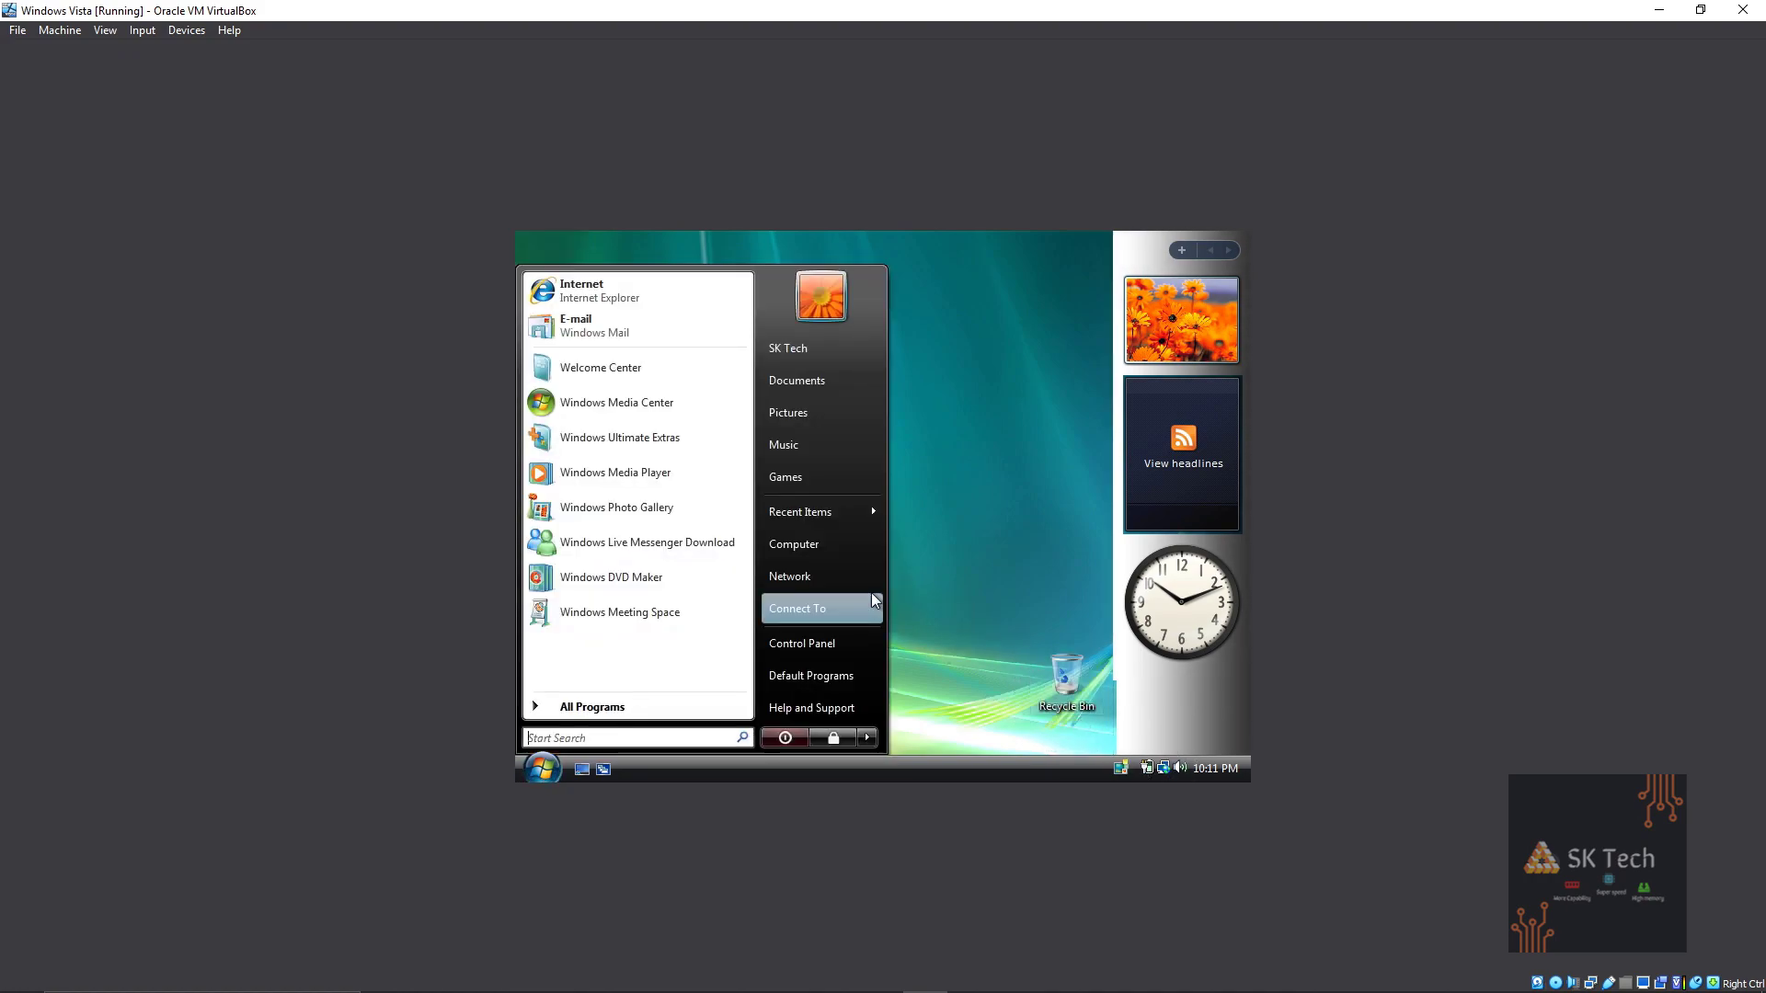
{"action": "right_click", "coordinate": [835, 555]}
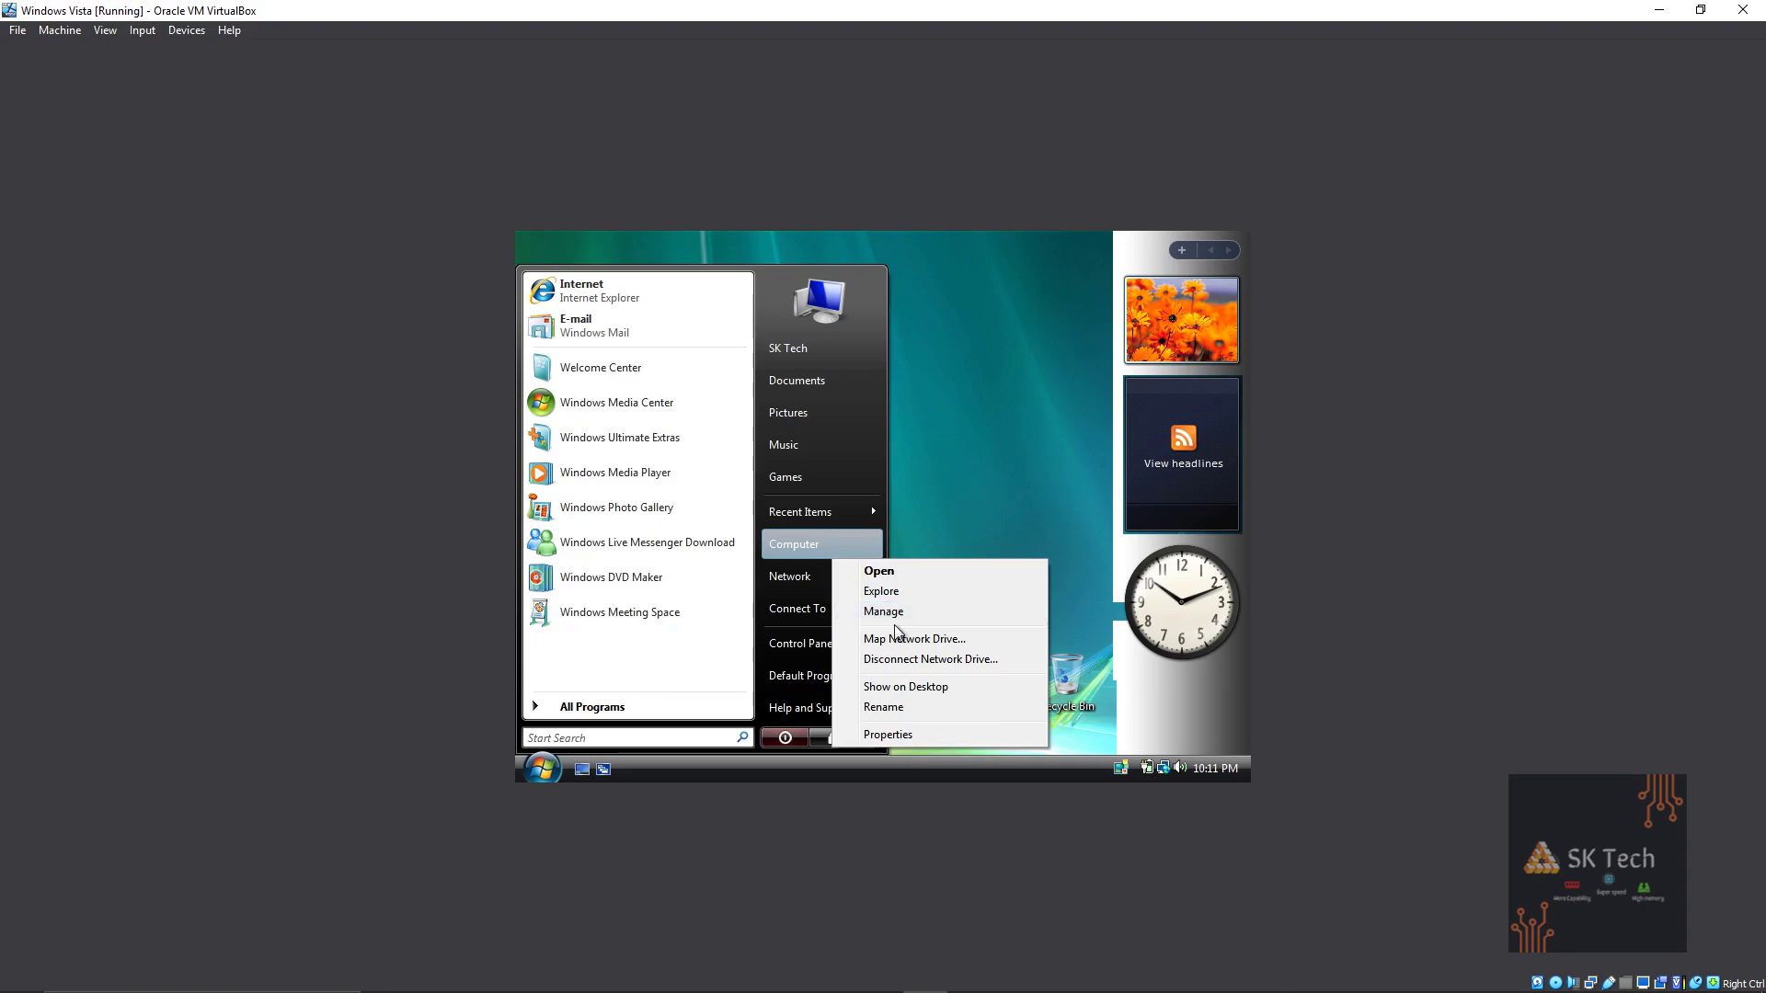
{"action": "left_click", "coordinate": [907, 688]}
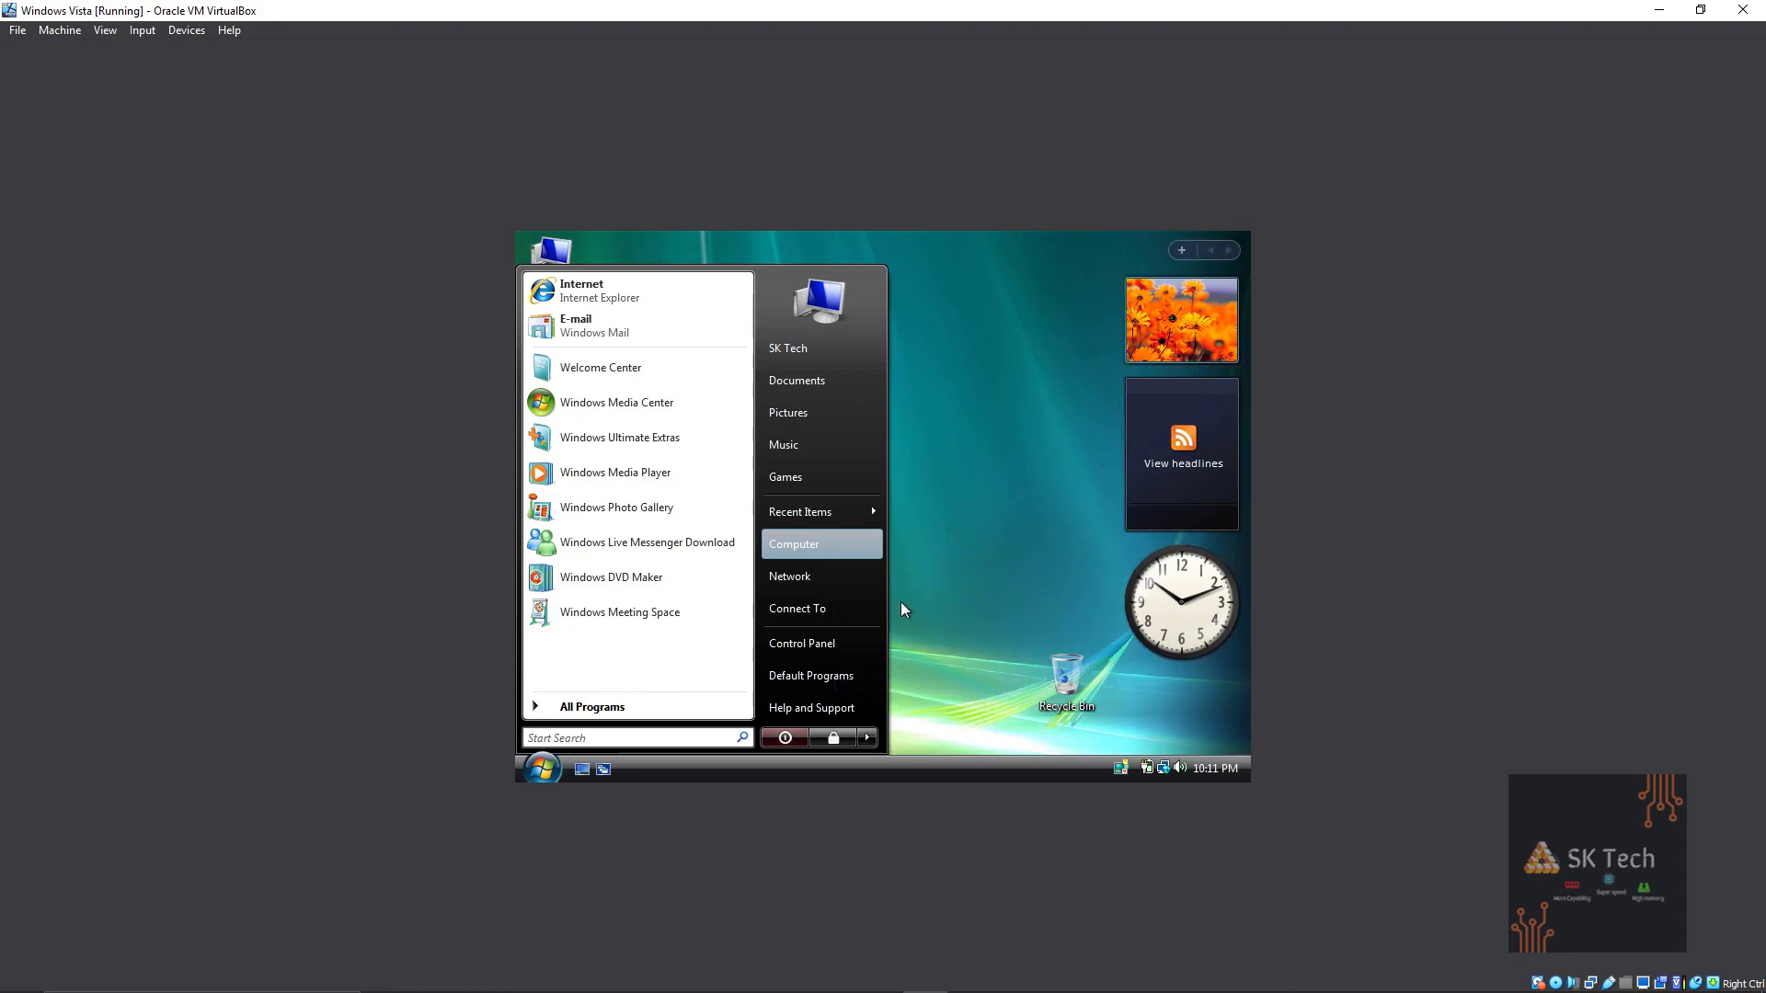
{"action": "left_click", "coordinate": [907, 444]}
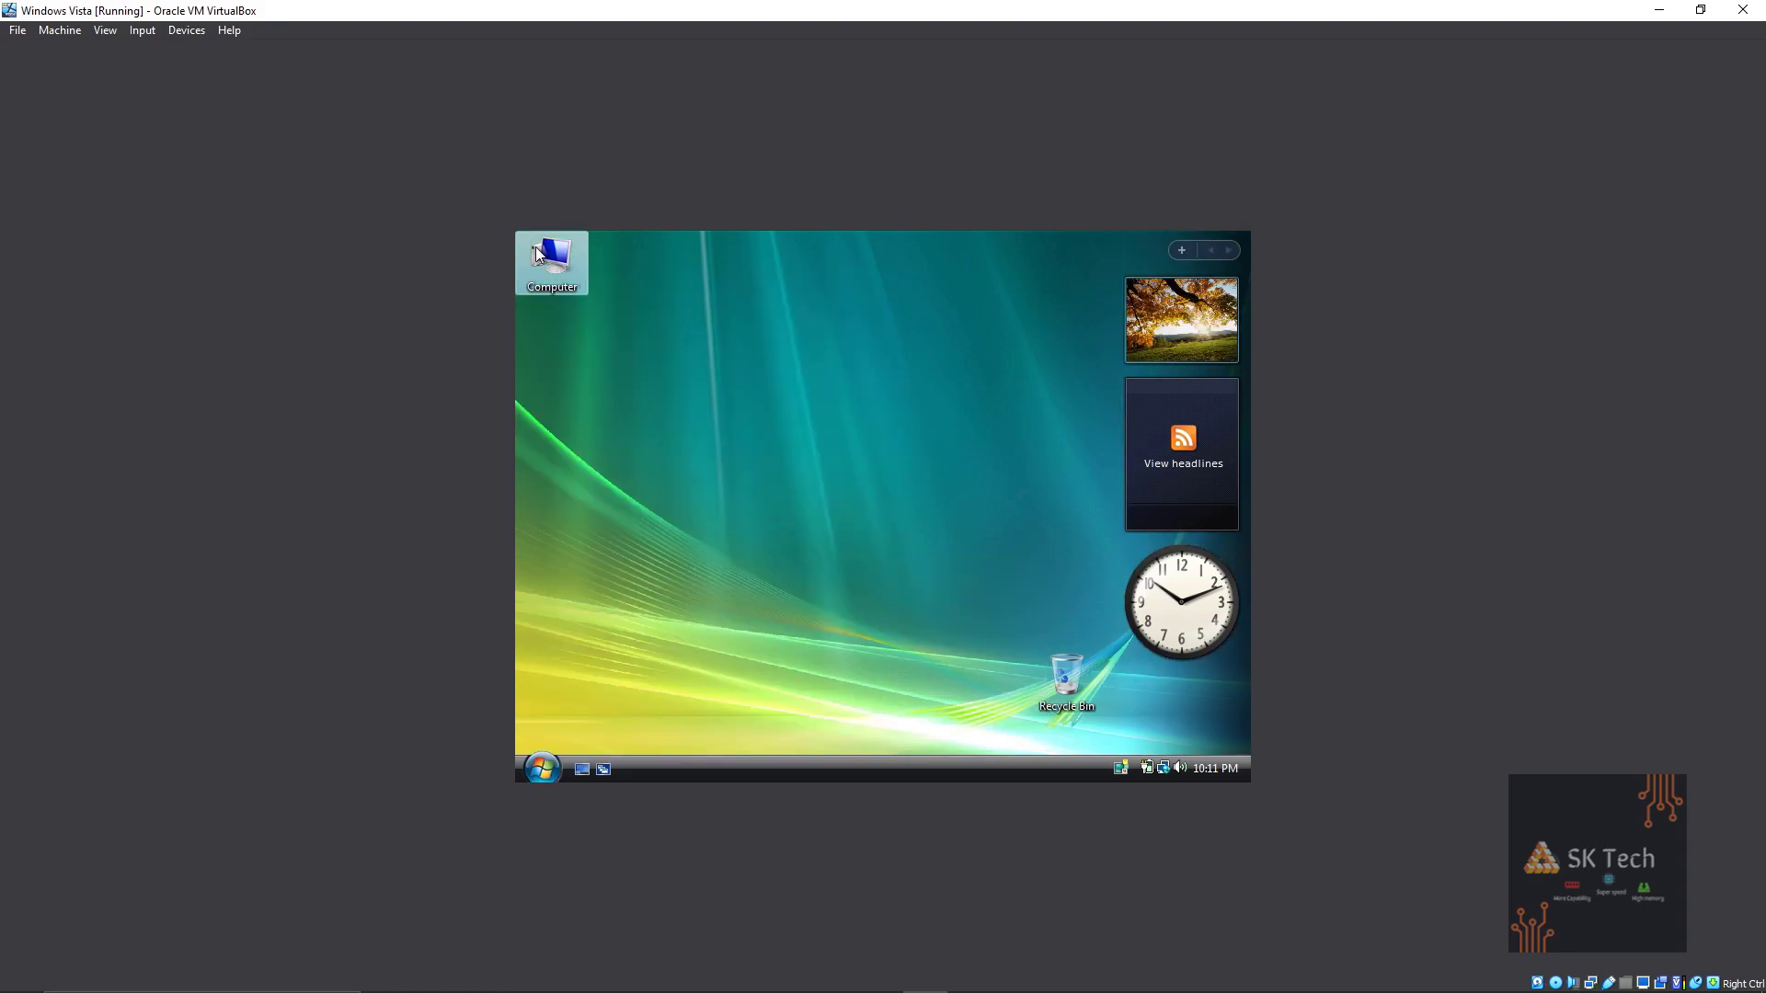
Open the Guest Additions disc in CD Drive (D:) and run VBoxWindowsAdditions-amd64
{"action": "double_click", "coordinate": [550, 250]}
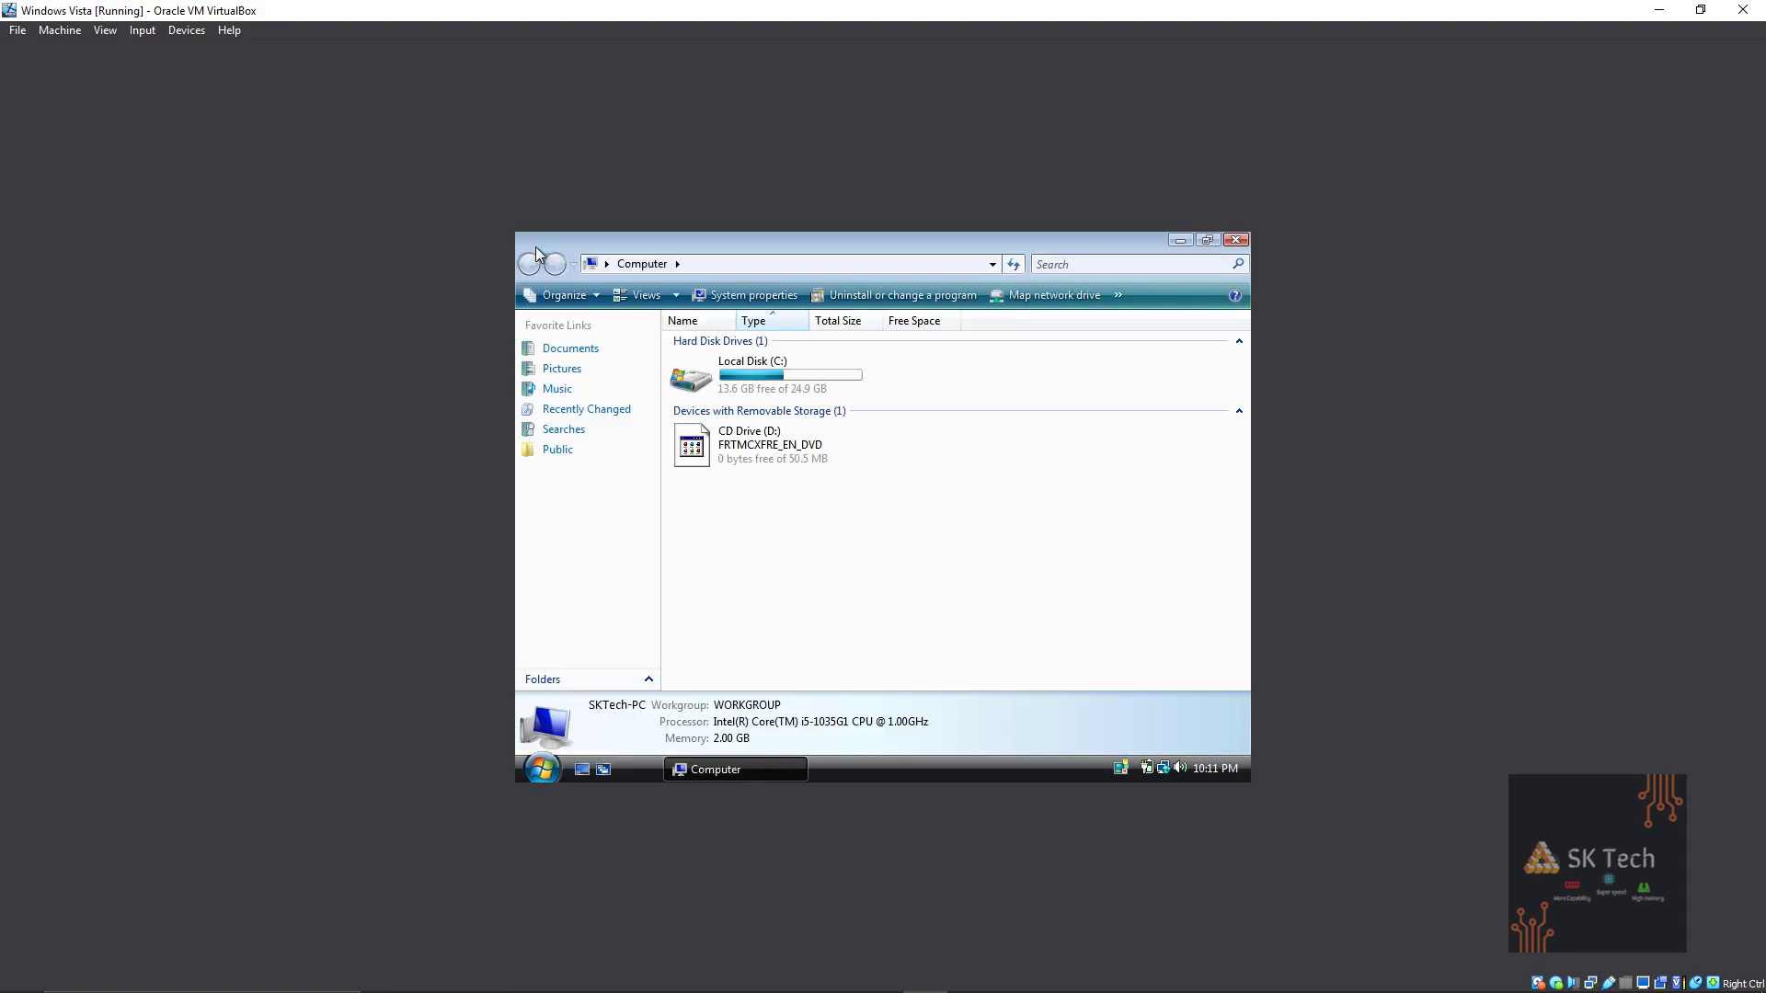
{"action": "double_click", "coordinate": [769, 434]}
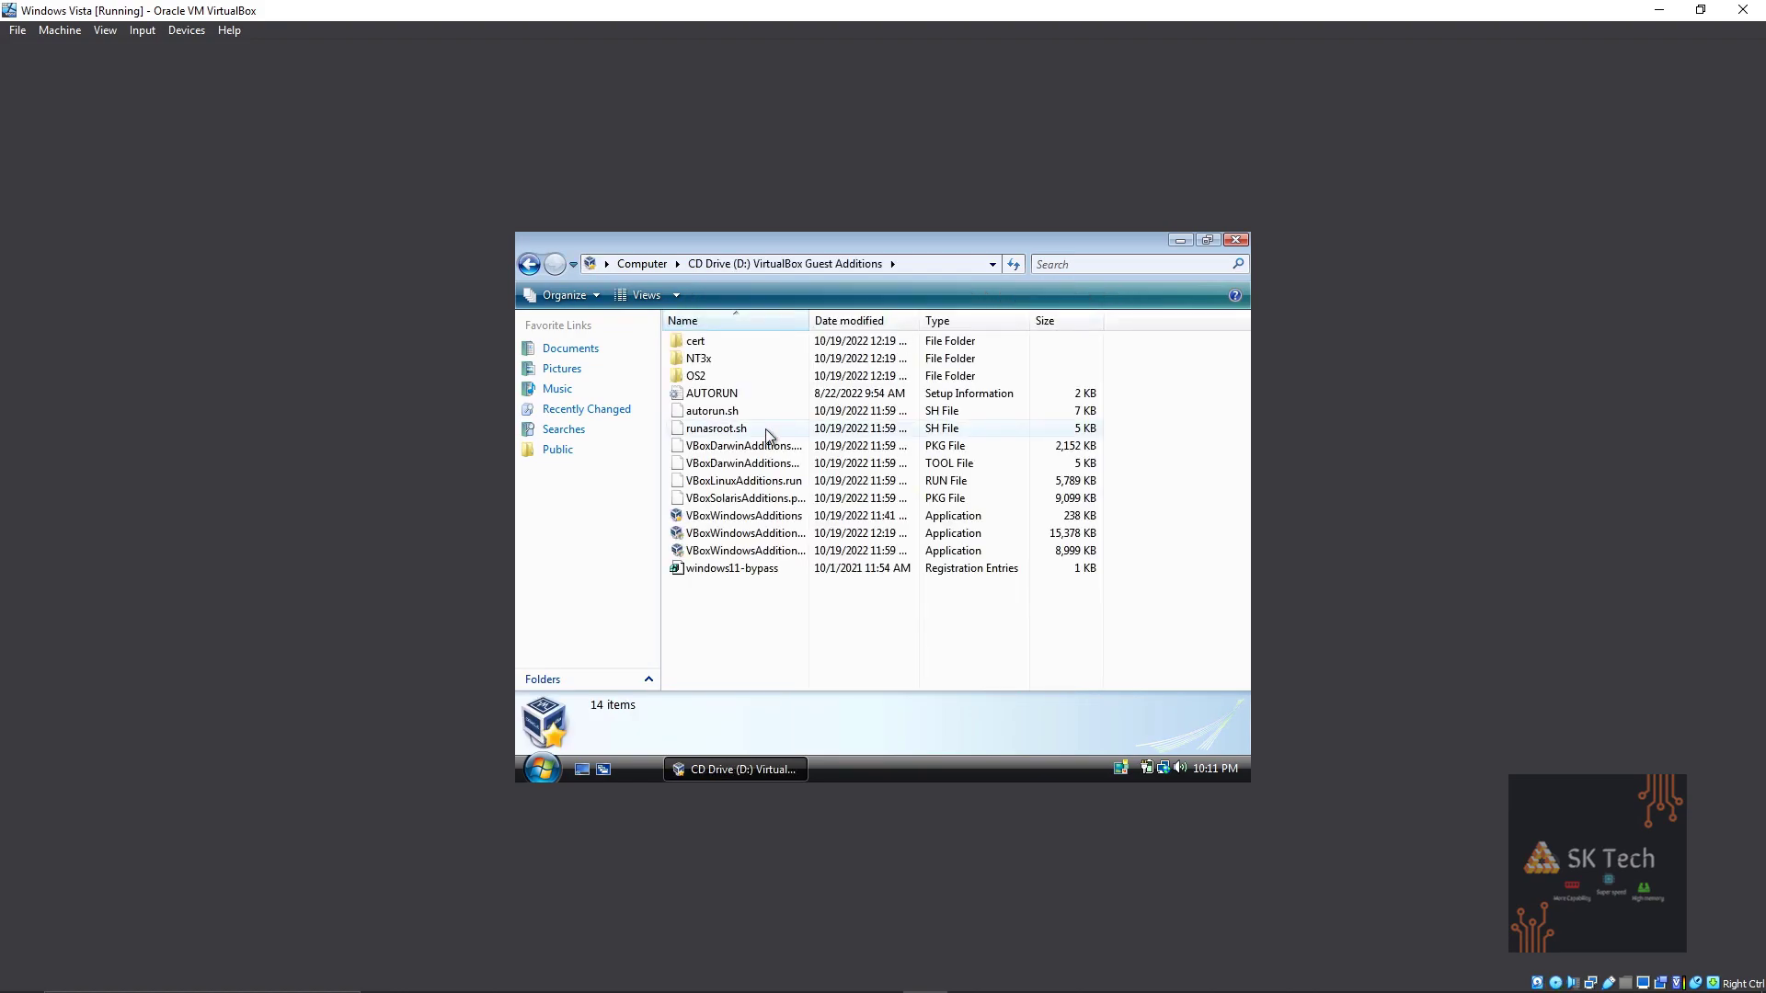
{"action": "double_click", "coordinate": [778, 537]}
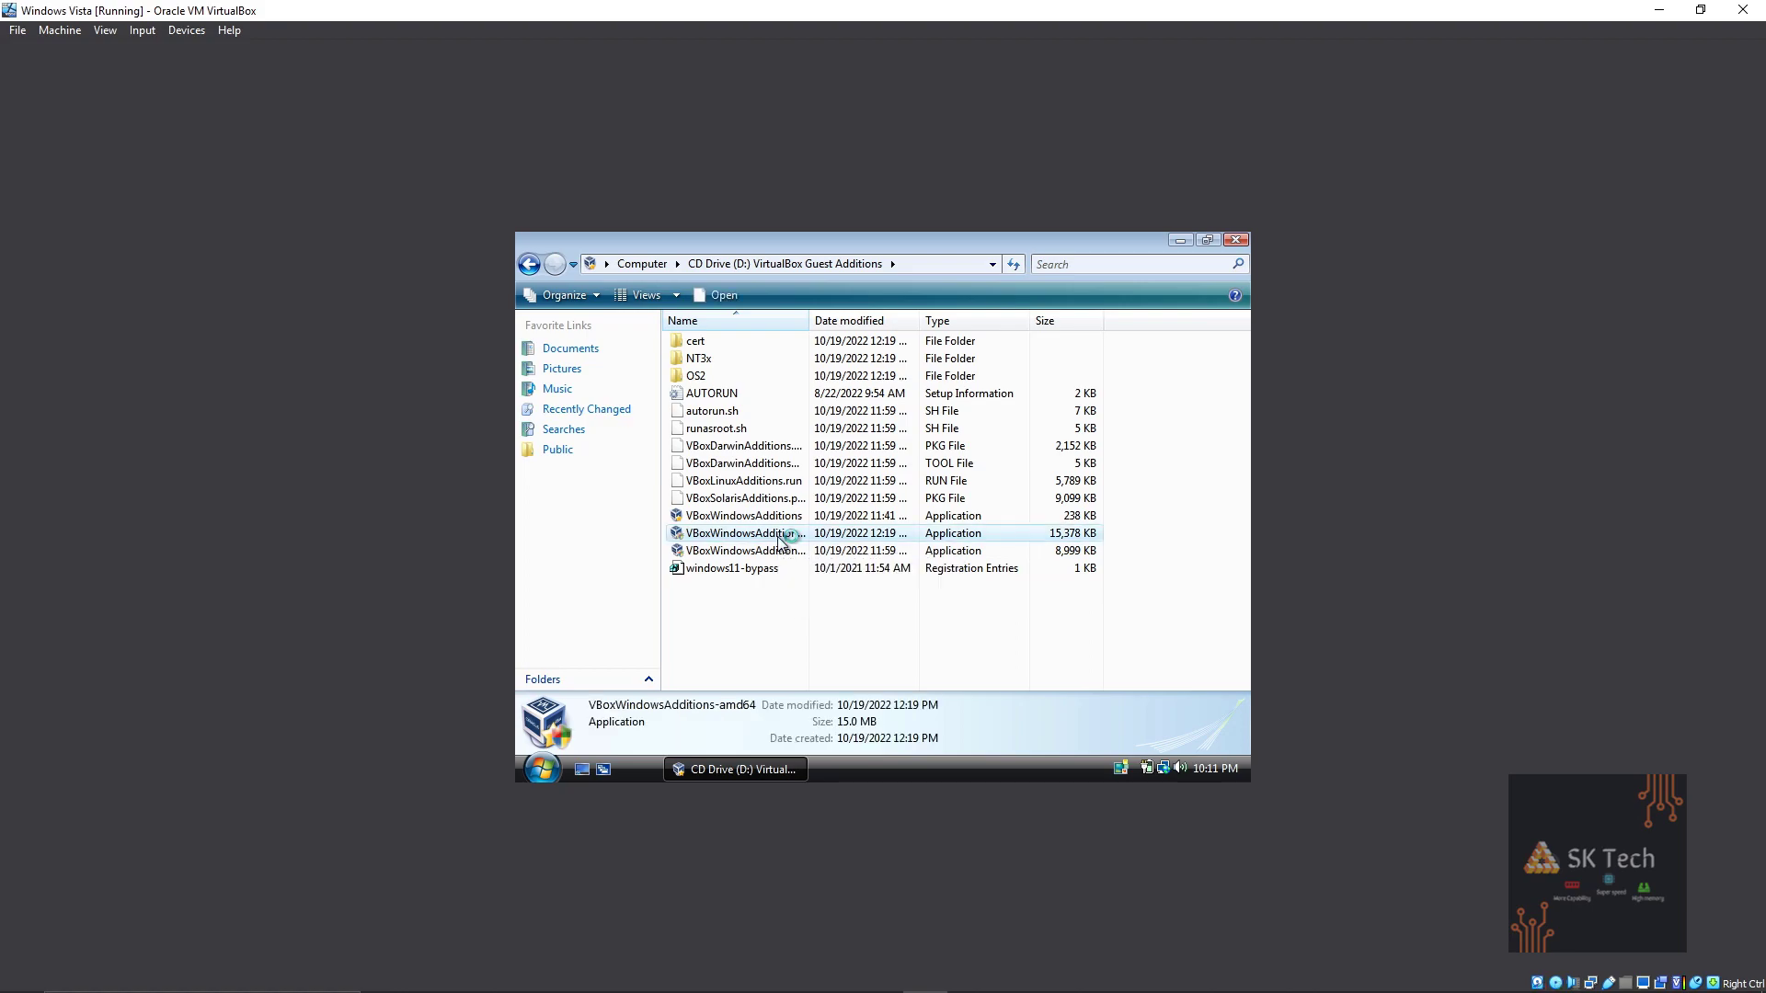
{"action": "left_click", "coordinate": [778, 543]}
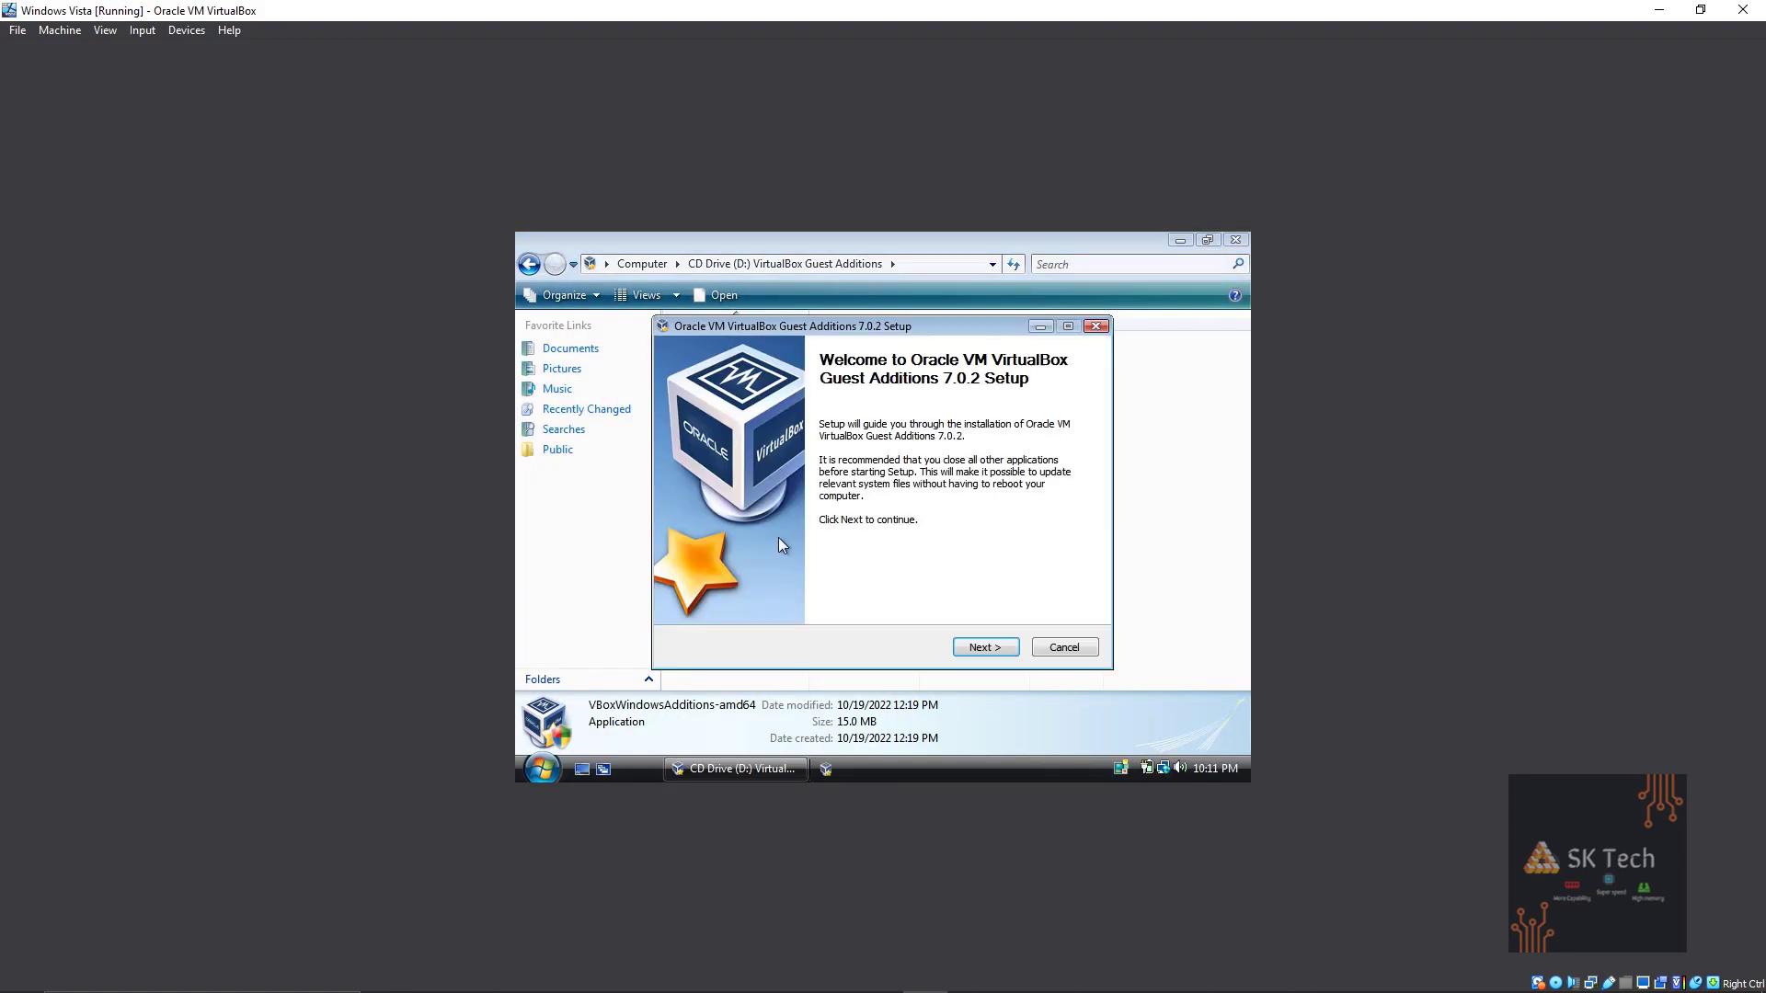
Install Guest Additions in the default folder, always trusting Oracle Corporation software and allowing the unverified driver, and finish with an immediate reboot
{"action": "left_click", "coordinate": [1009, 649]}
{"action": "left_click", "coordinate": [1007, 648]}
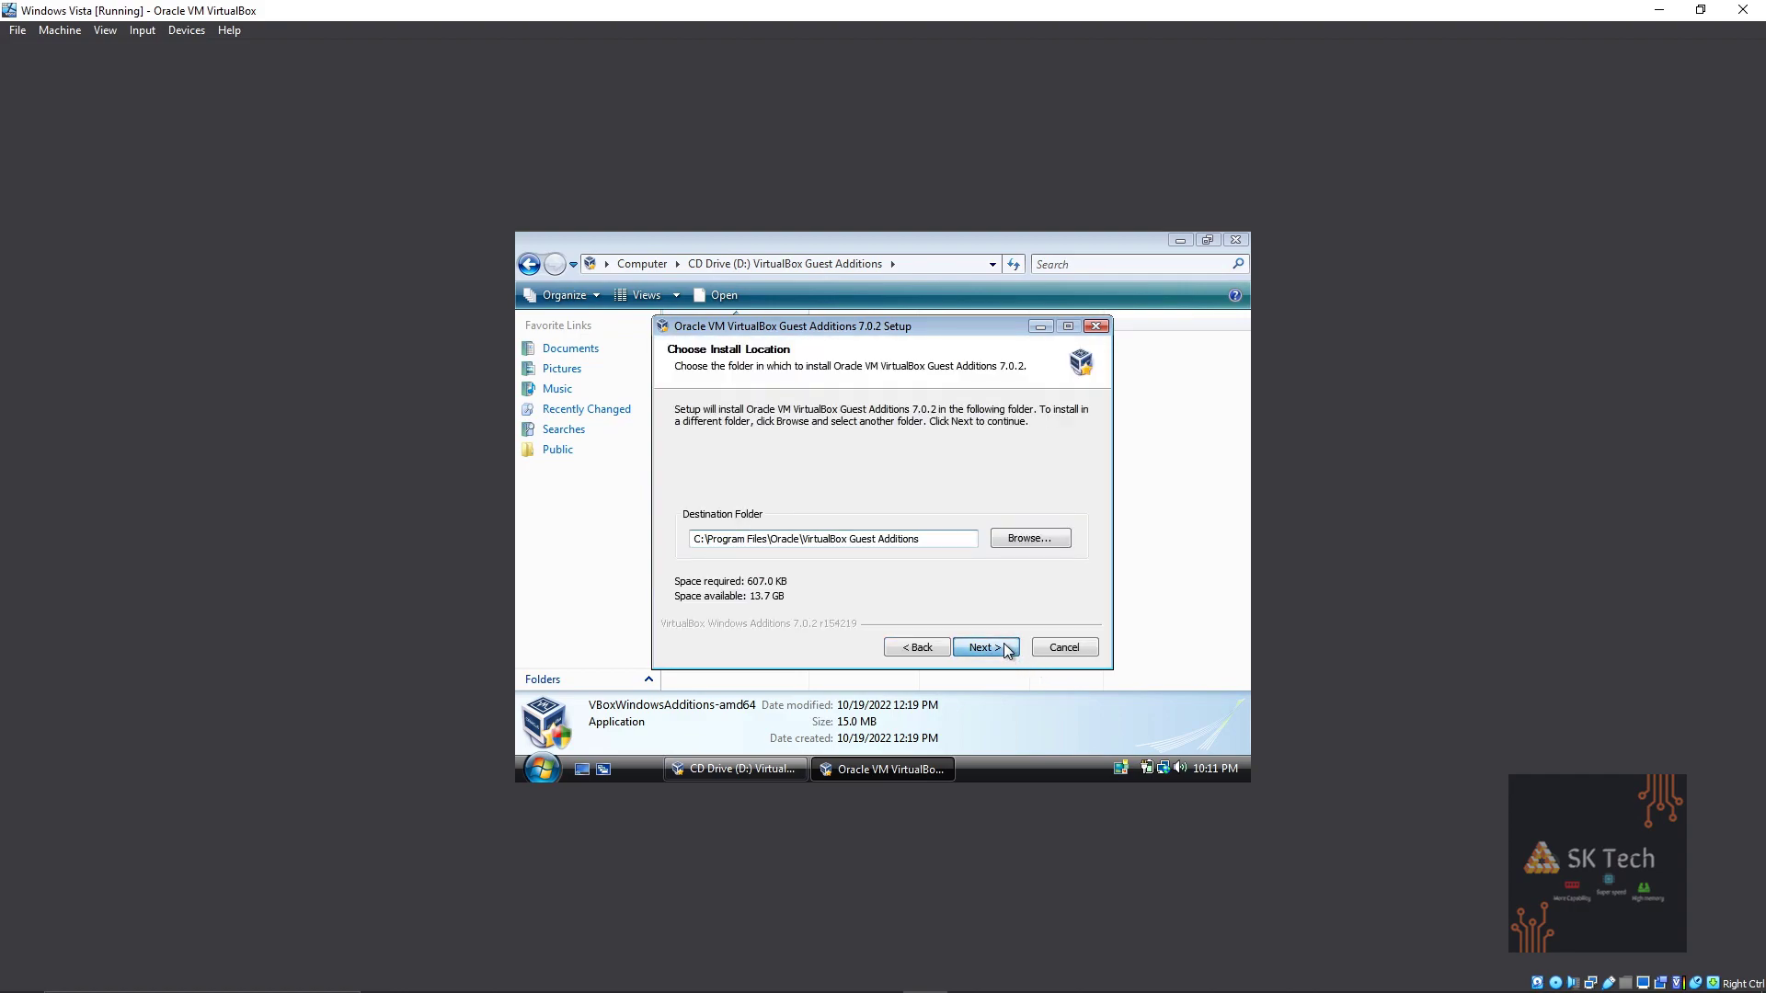
{"action": "left_click", "coordinate": [986, 647]}
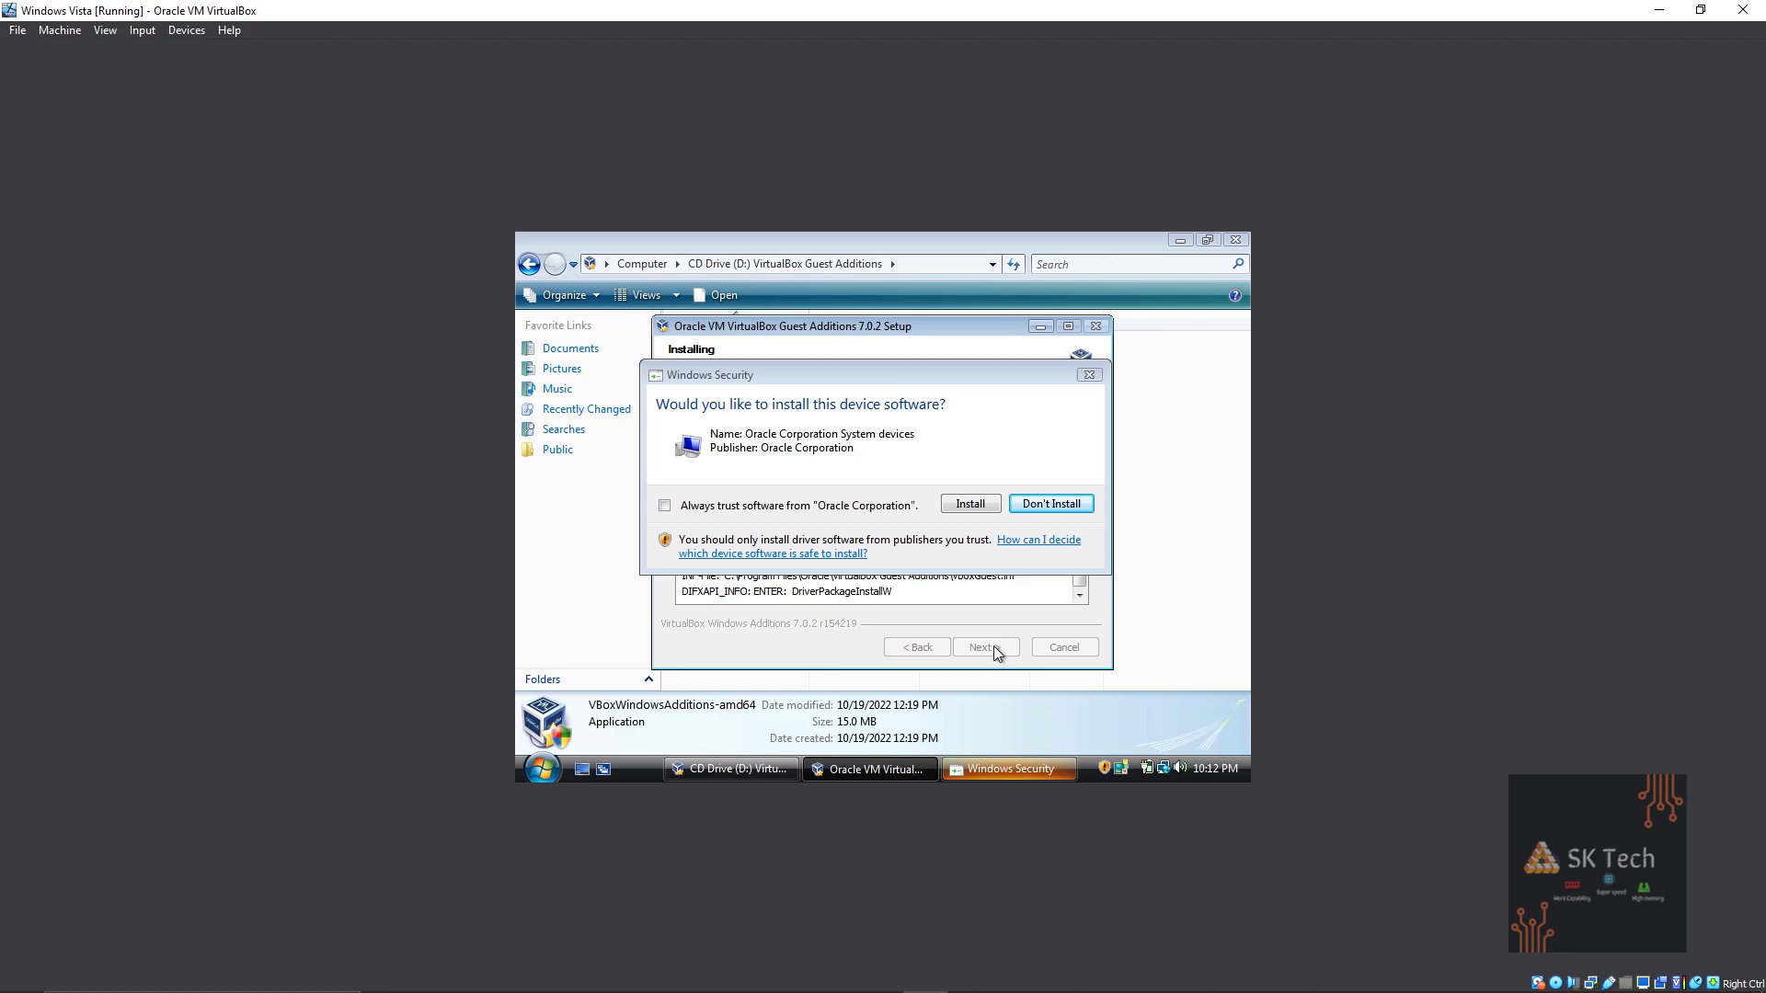
{"action": "left_click", "coordinate": [918, 506]}
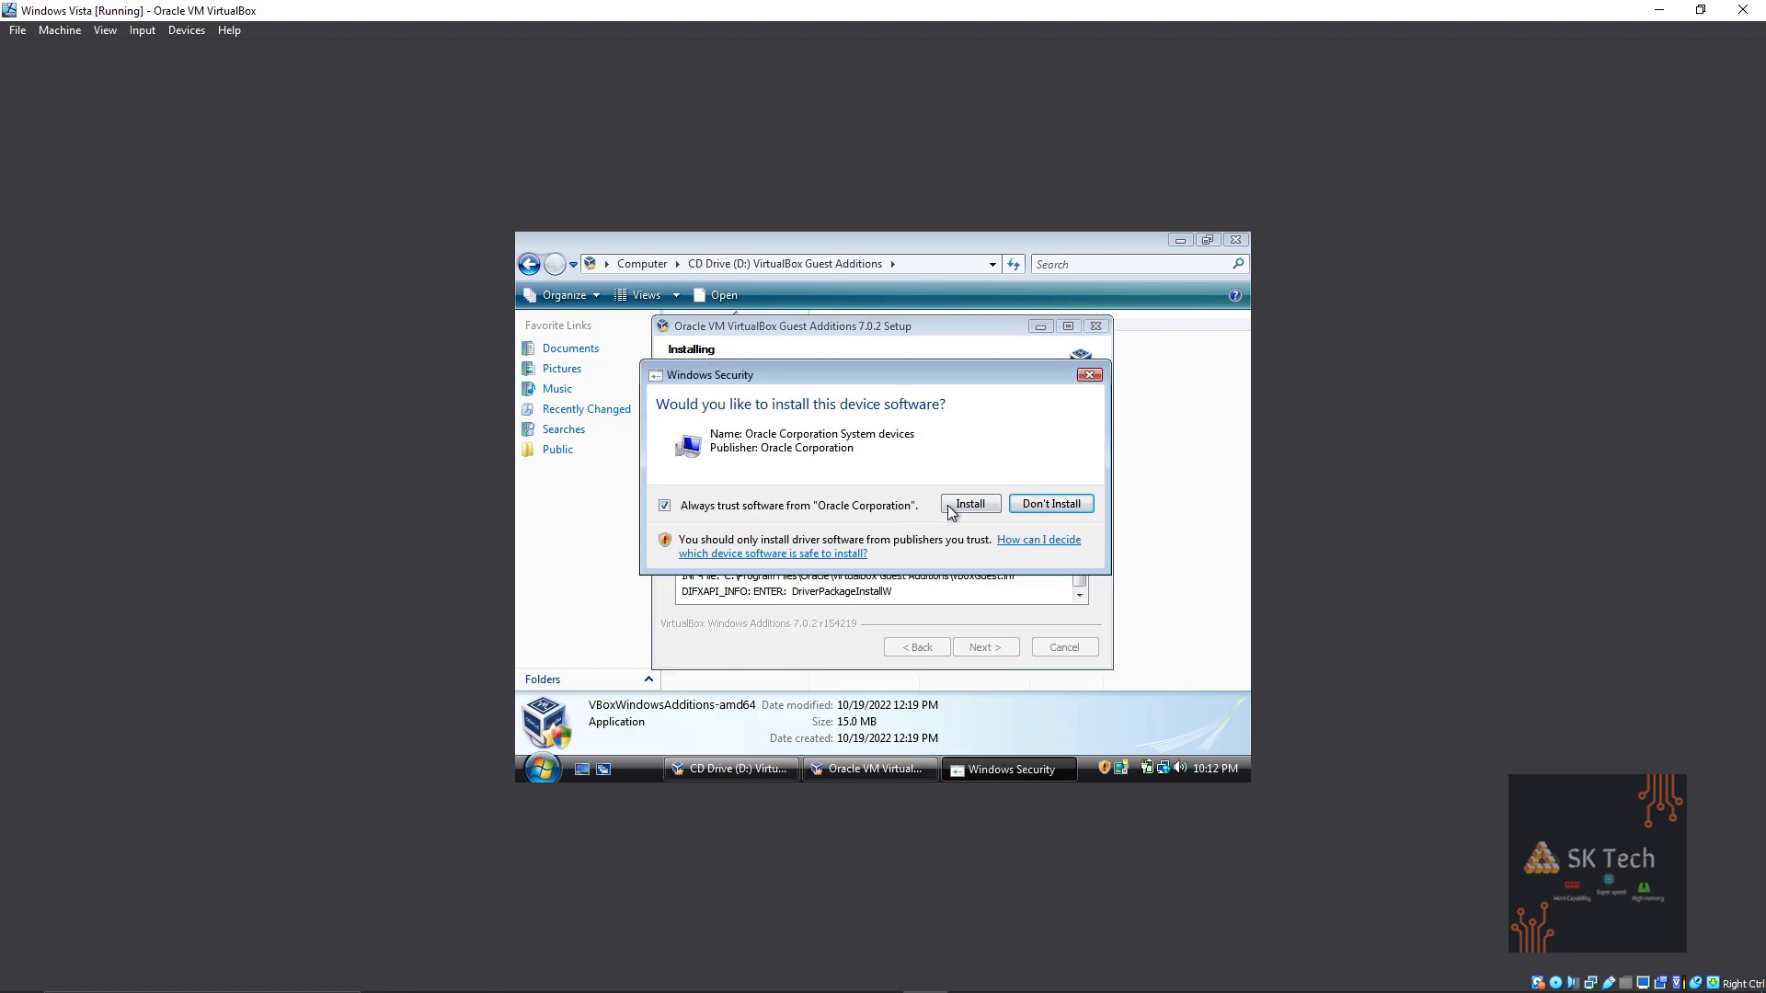
{"action": "left_click", "coordinate": [947, 511]}
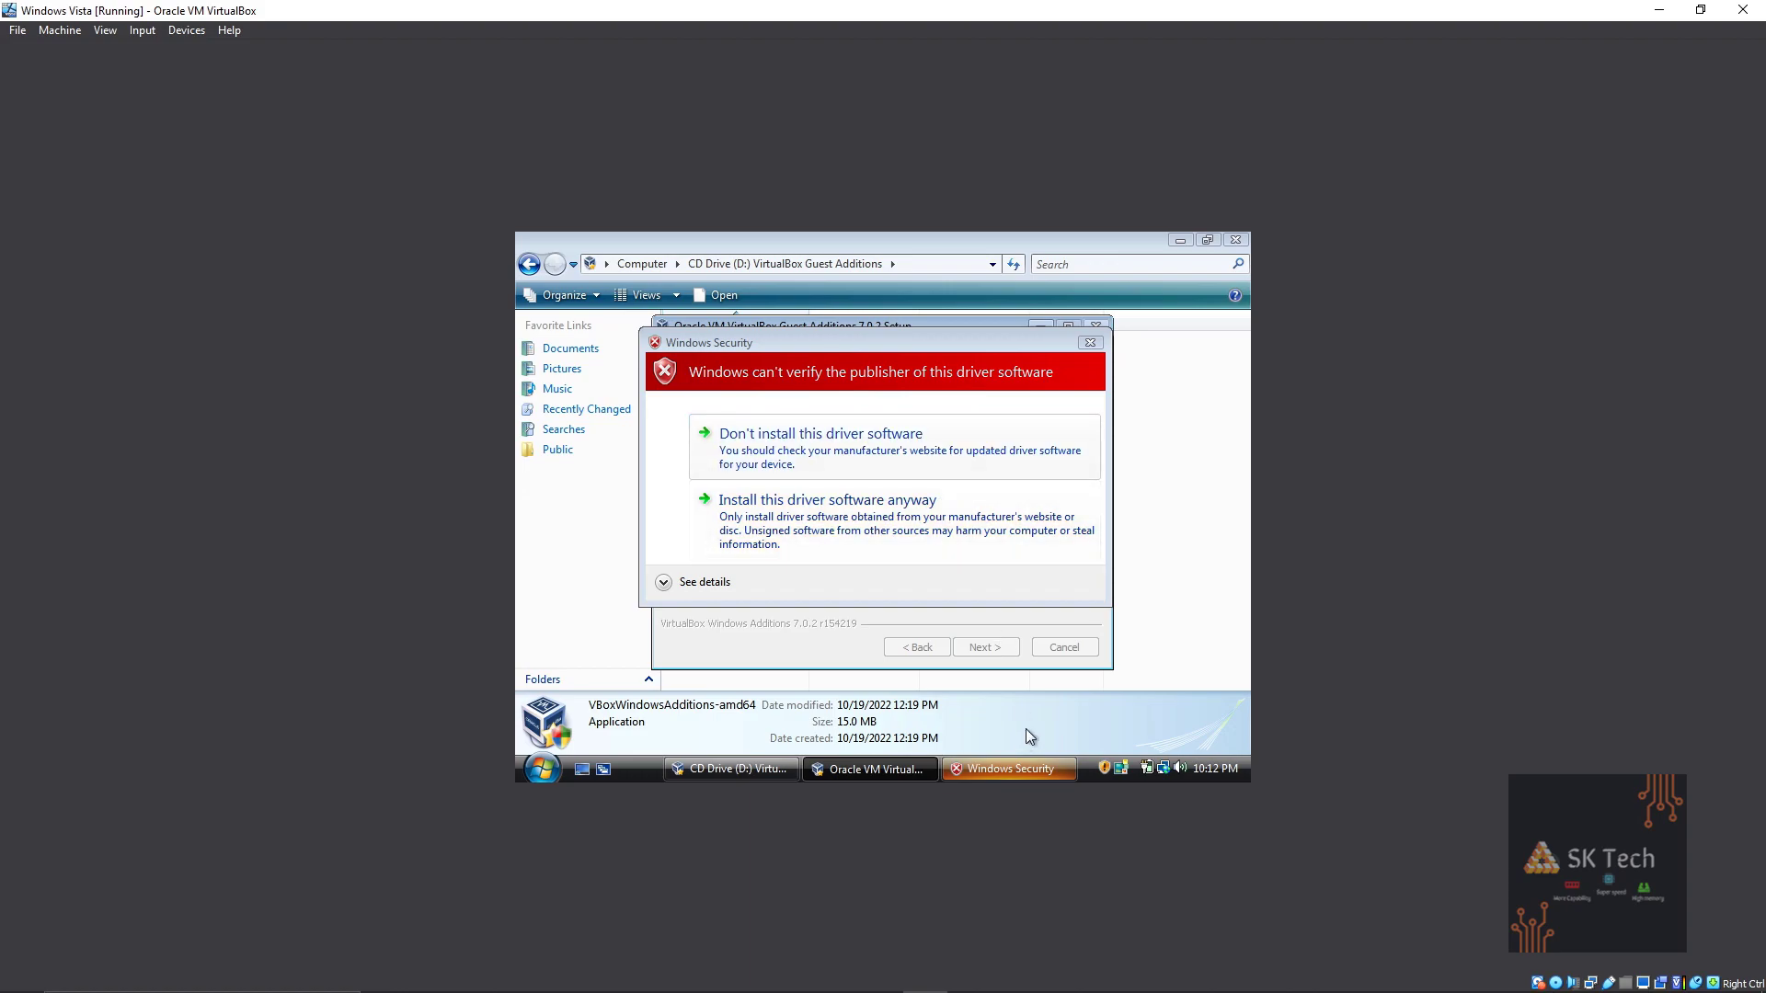
{"action": "left_click", "coordinate": [791, 537]}
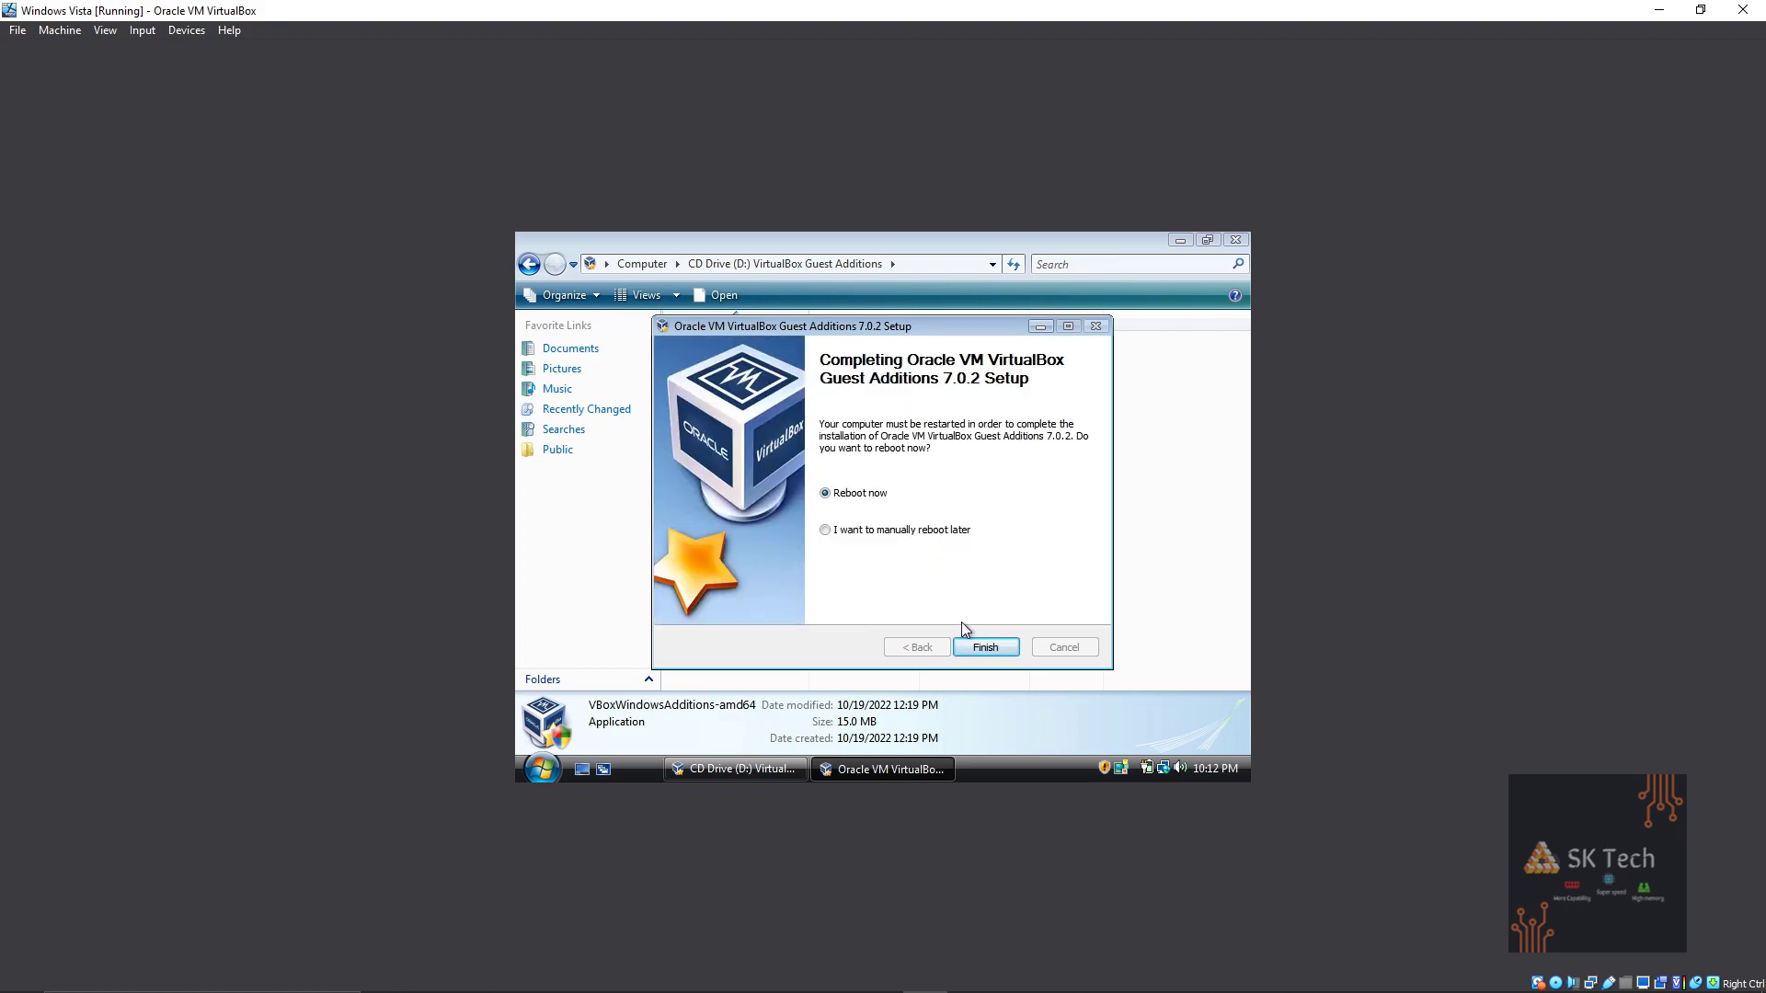
{"action": "left_click", "coordinate": [971, 646]}
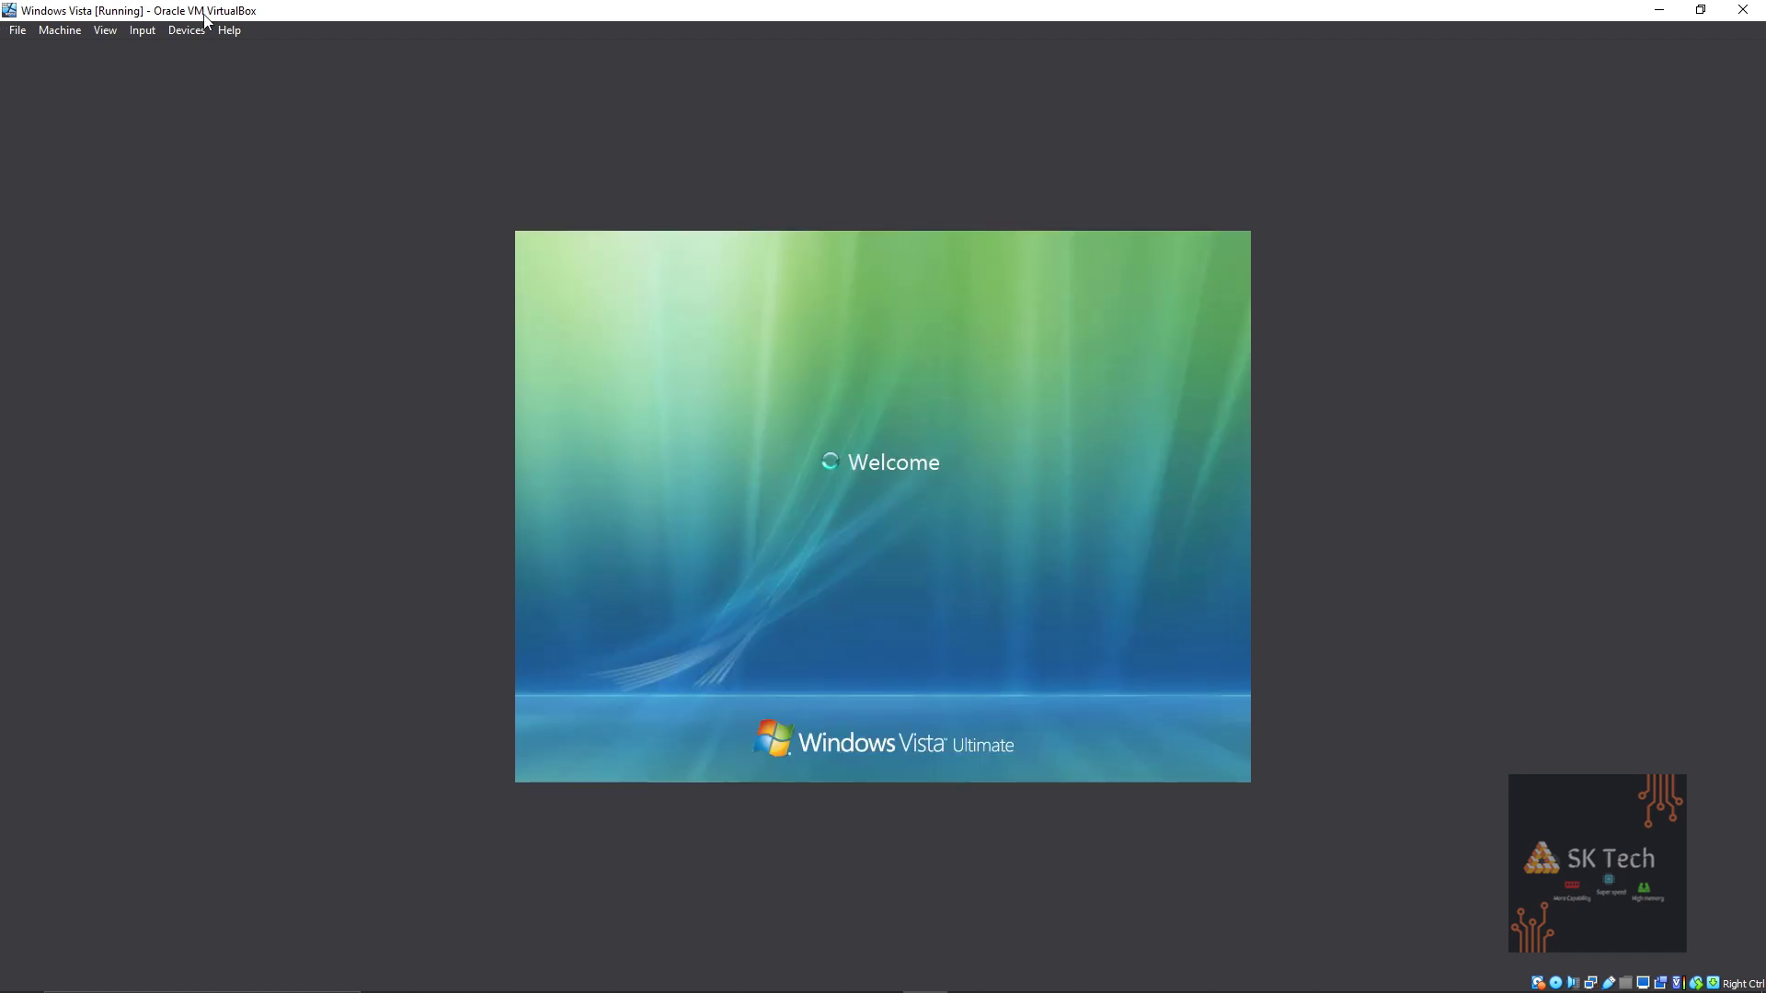
Switch the virtual machine to full-screen mode, then close the Welcome Center and place the Recycle Bin in the desktop's lower-right corner
{"action": "left_click", "coordinate": [109, 33]}
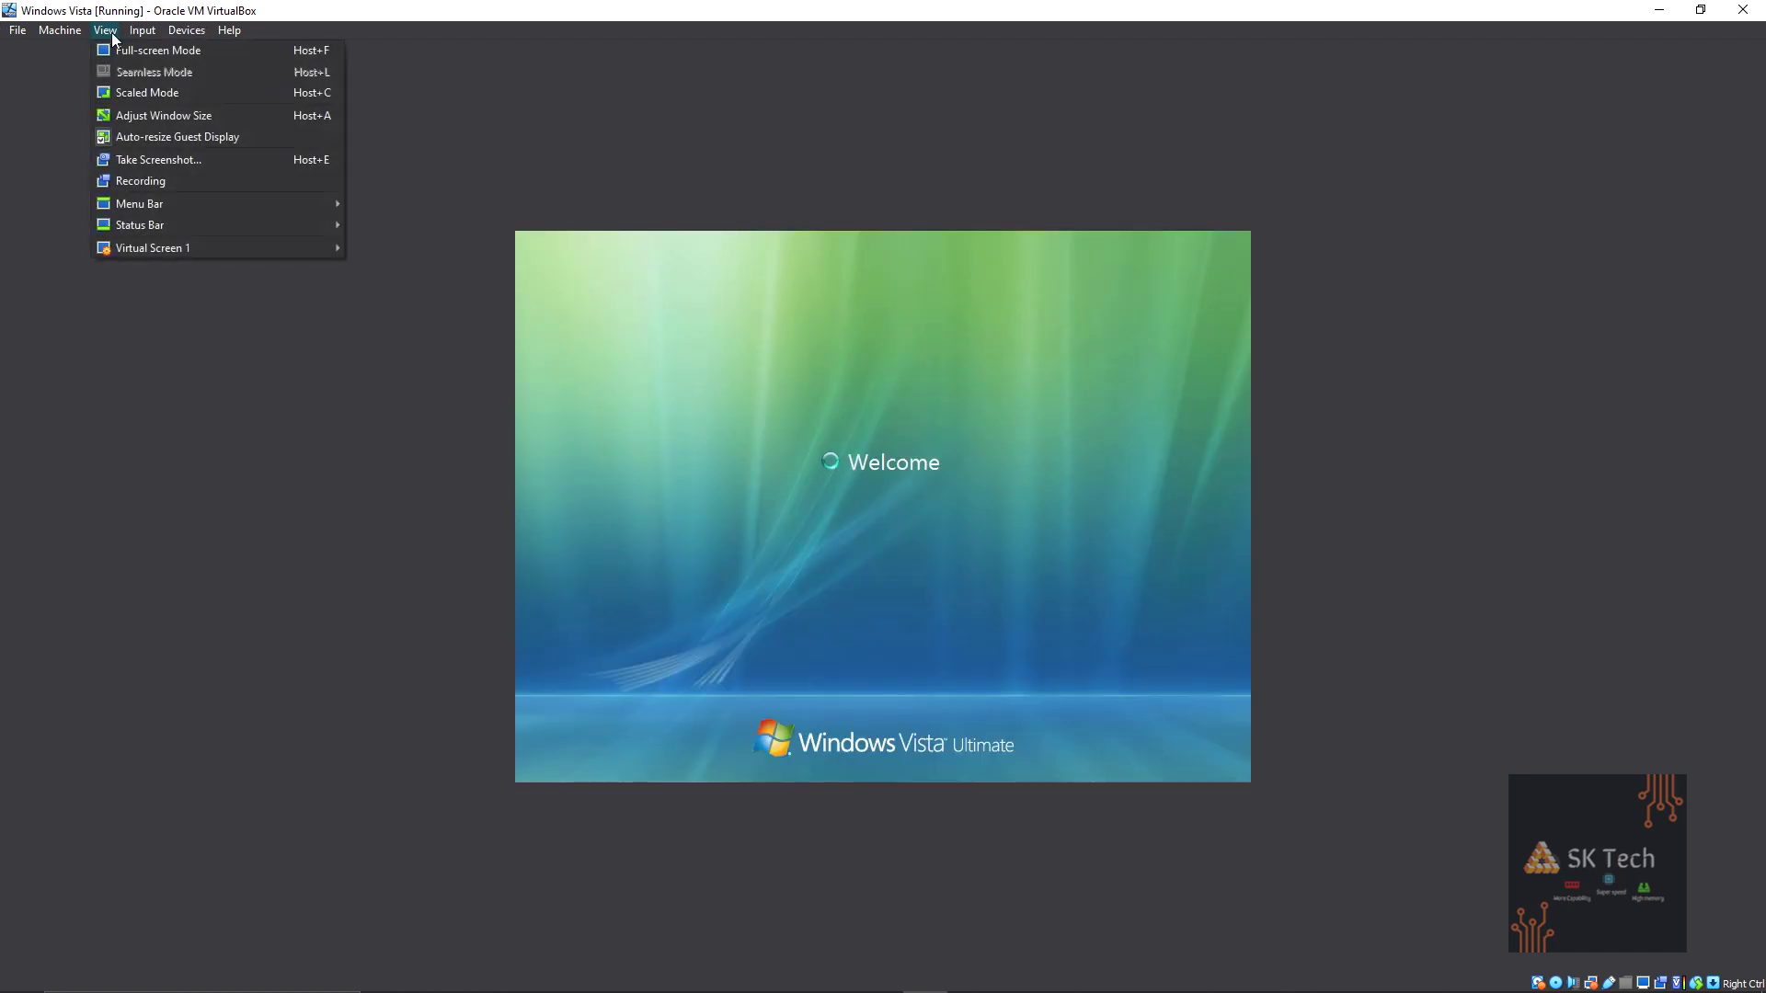
{"action": "left_click", "coordinate": [121, 50]}
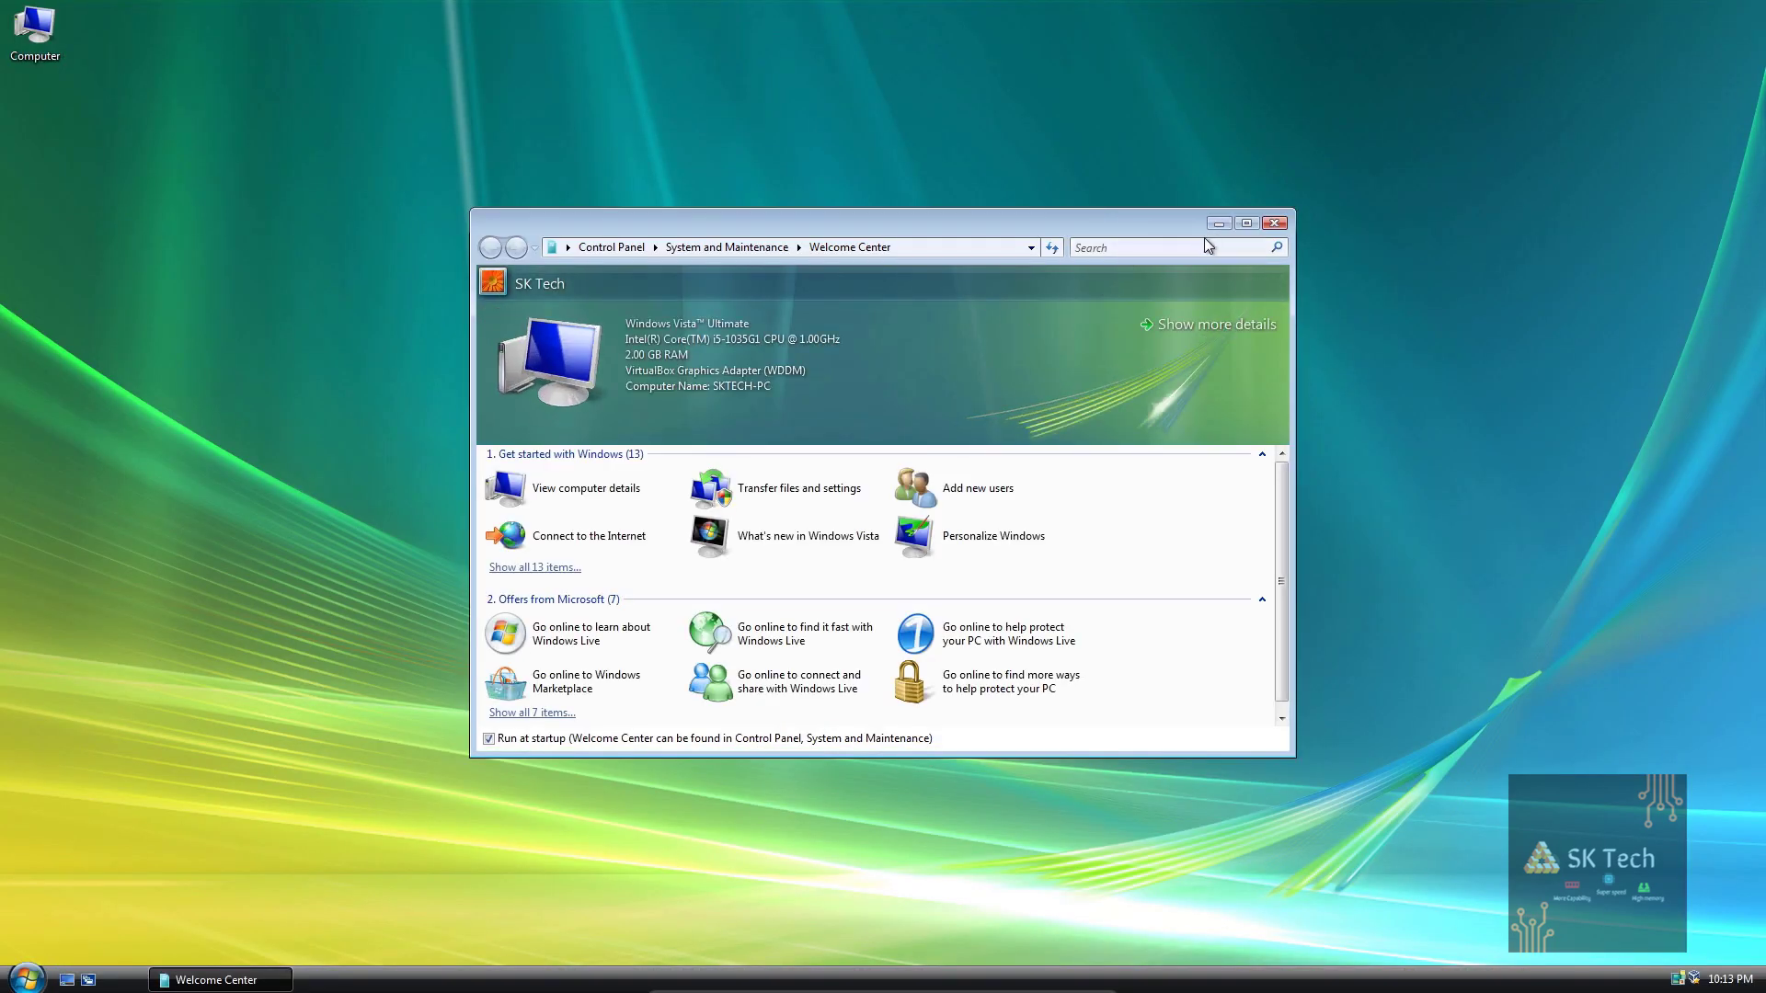
{"action": "left_click", "coordinate": [1276, 223]}
{"action": "left_click_drag", "start_coordinate": [528, 423], "coordinate": [1614, 924]}
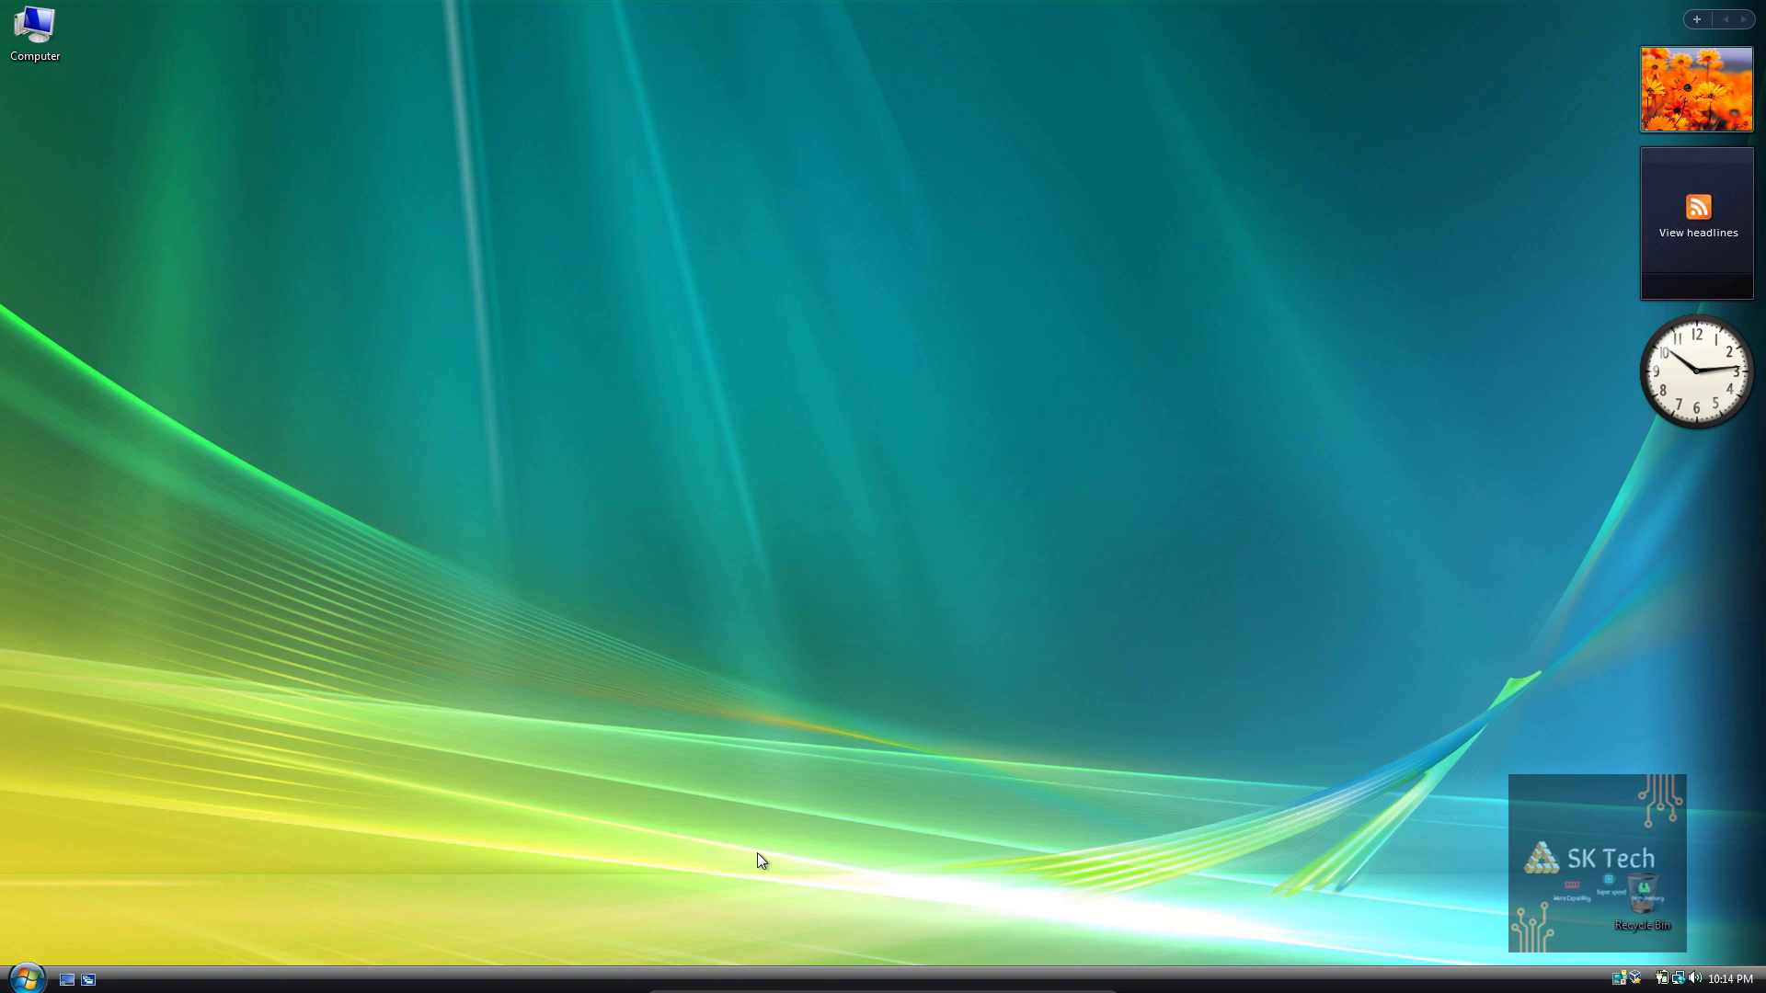
Launch Internet Explorer in the virtual machine and go to google.com
{"action": "left_click", "coordinate": [25, 977]}
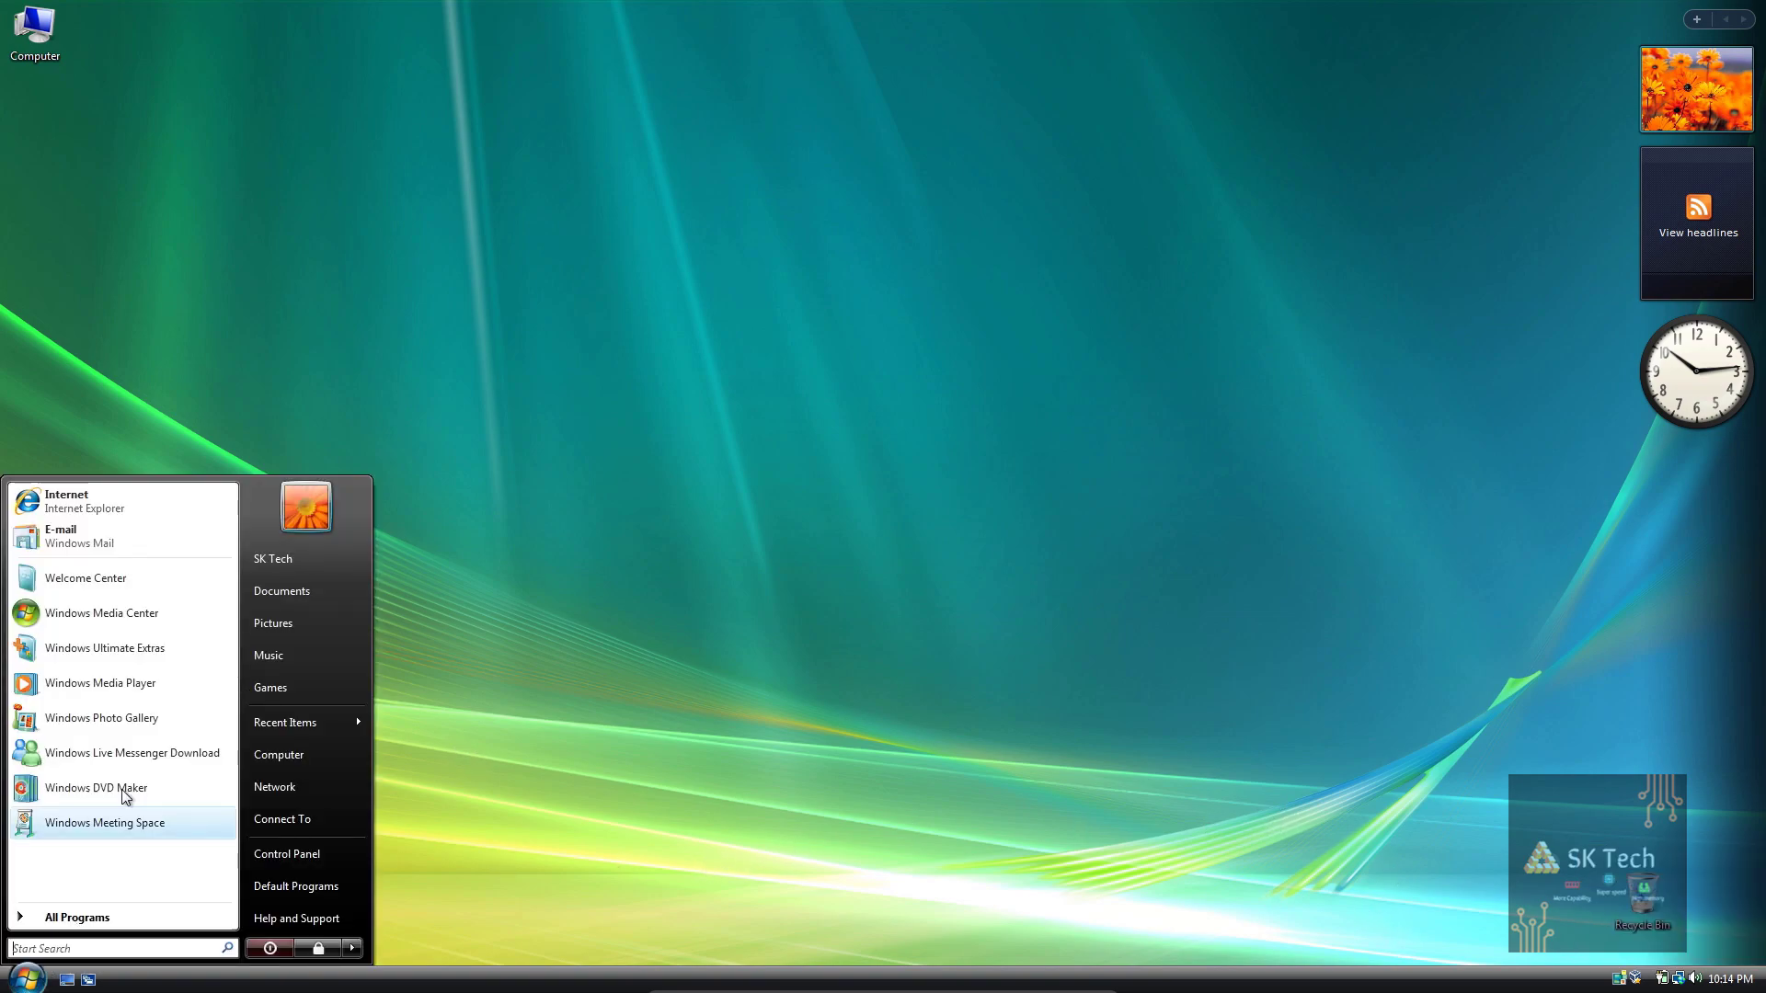
{"action": "left_click", "coordinate": [118, 498]}
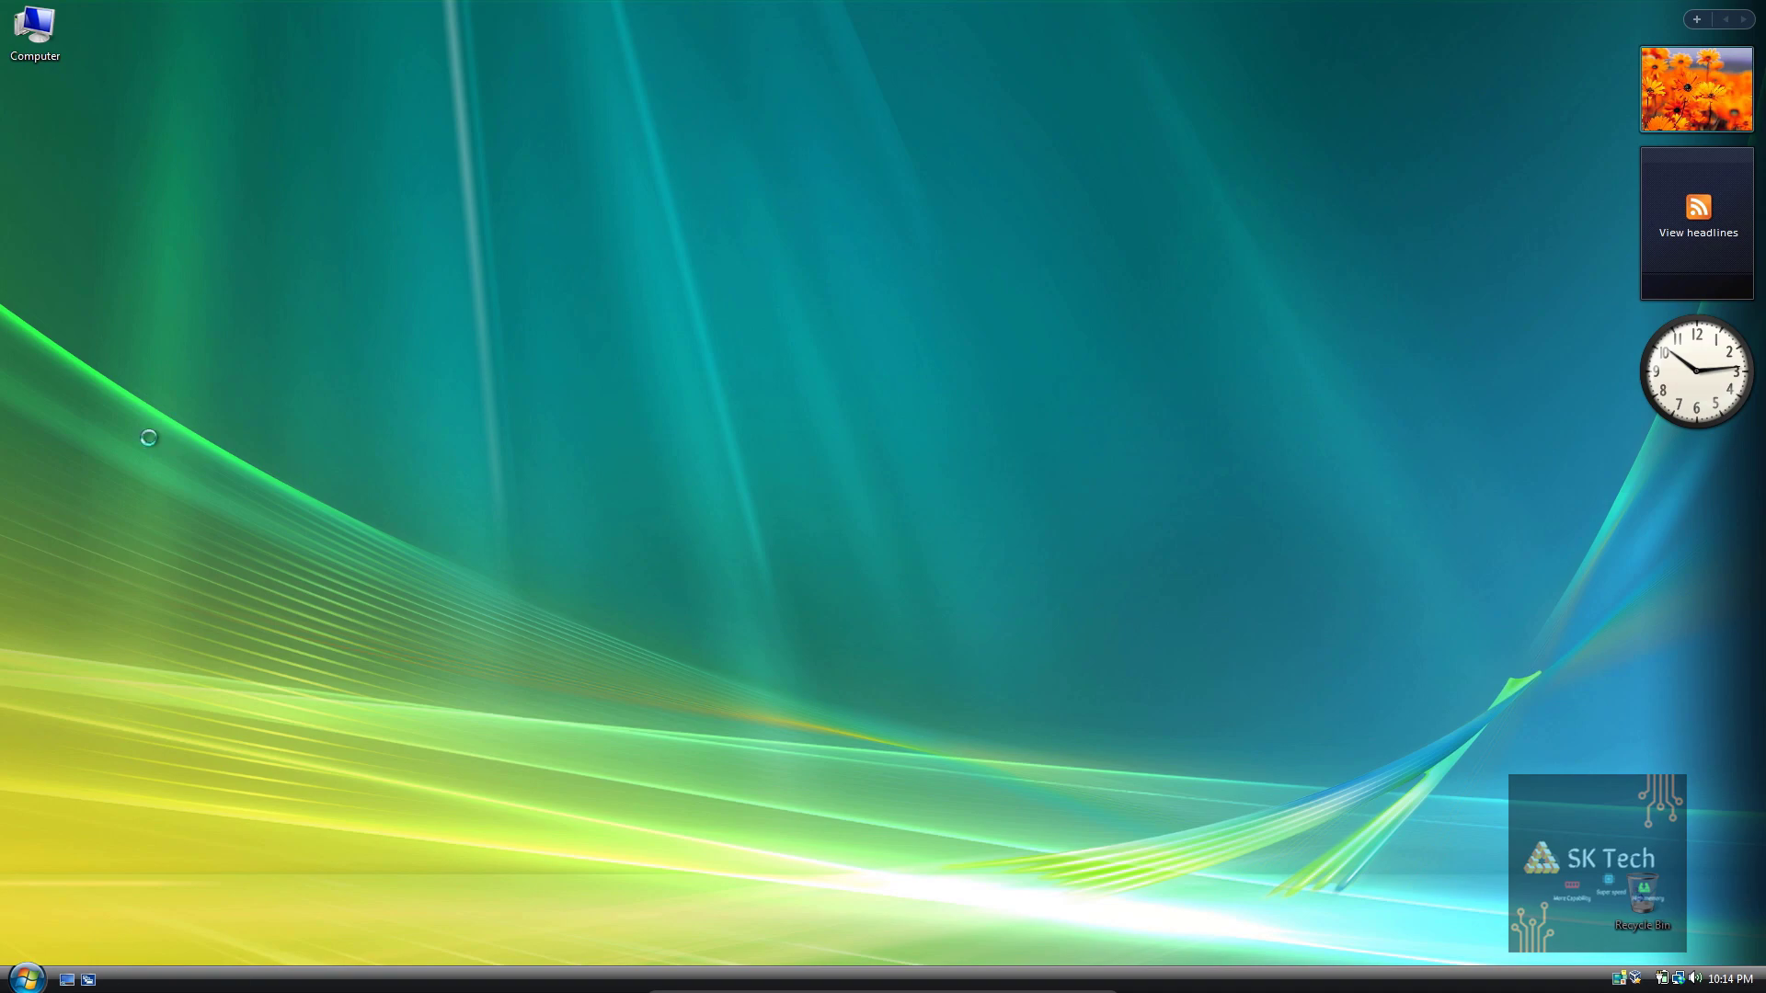
{"action": "left_click", "coordinate": [718, 52]}
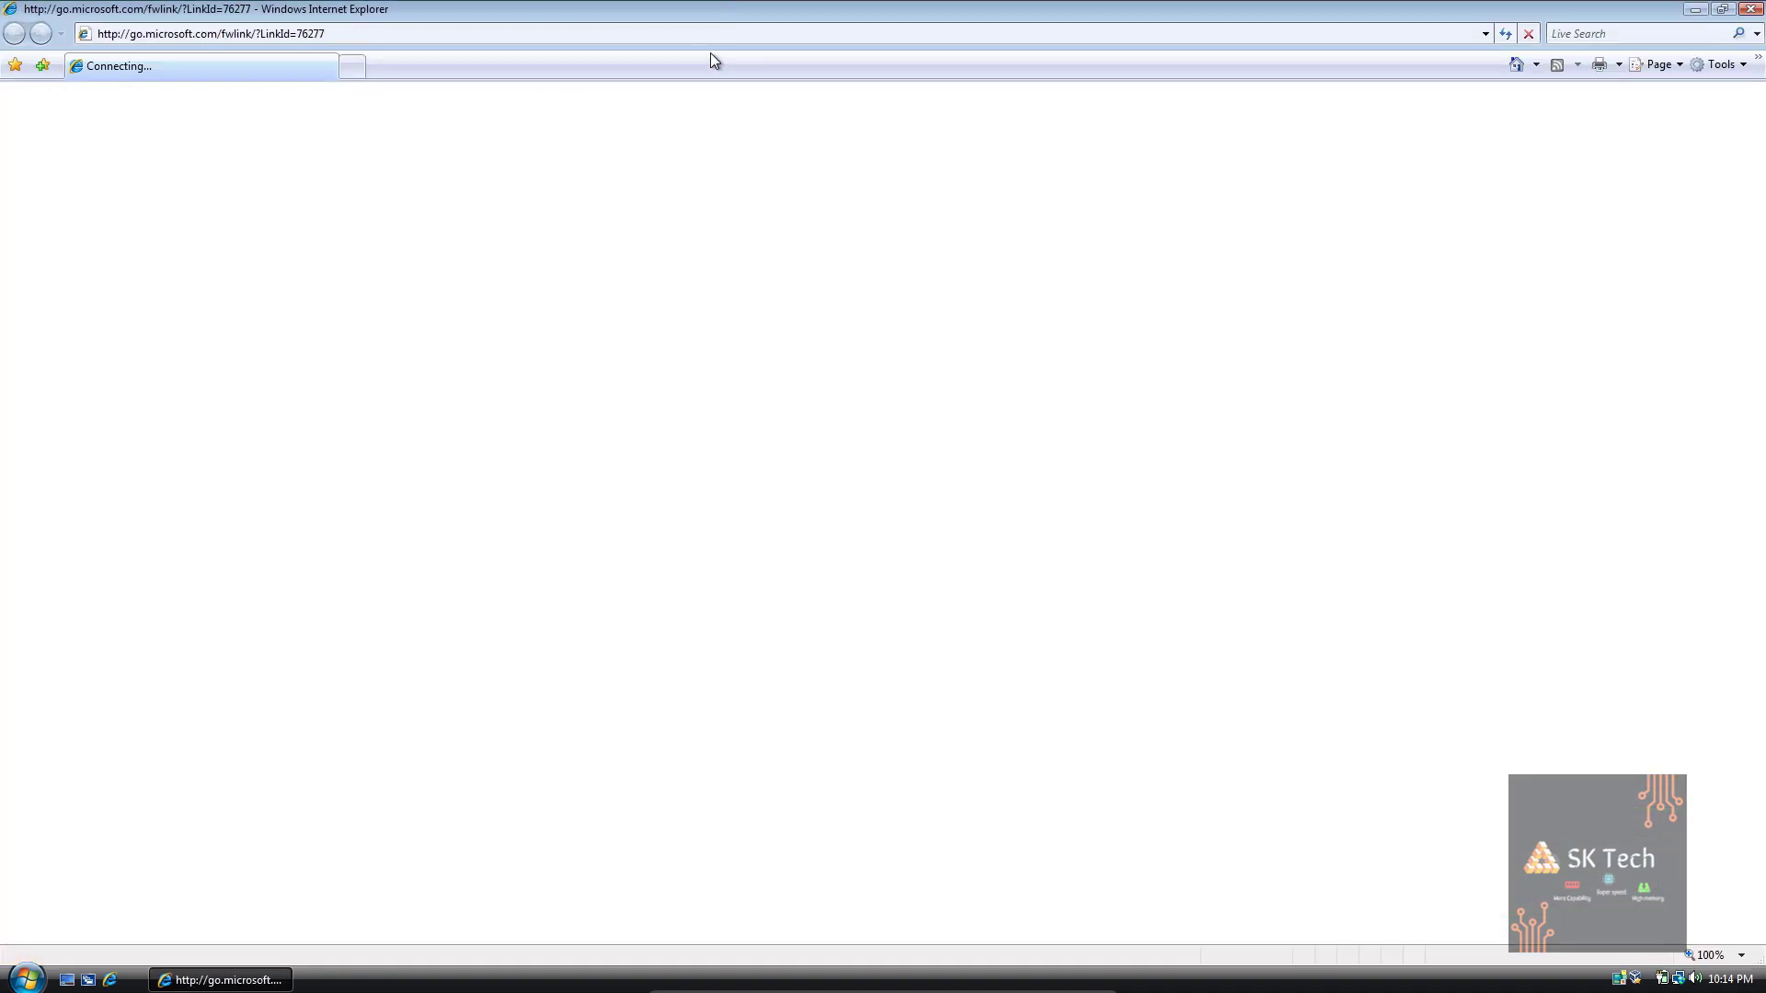
{"action": "left_click", "coordinate": [666, 32]}
{"action": "type", "text": "googlr"}
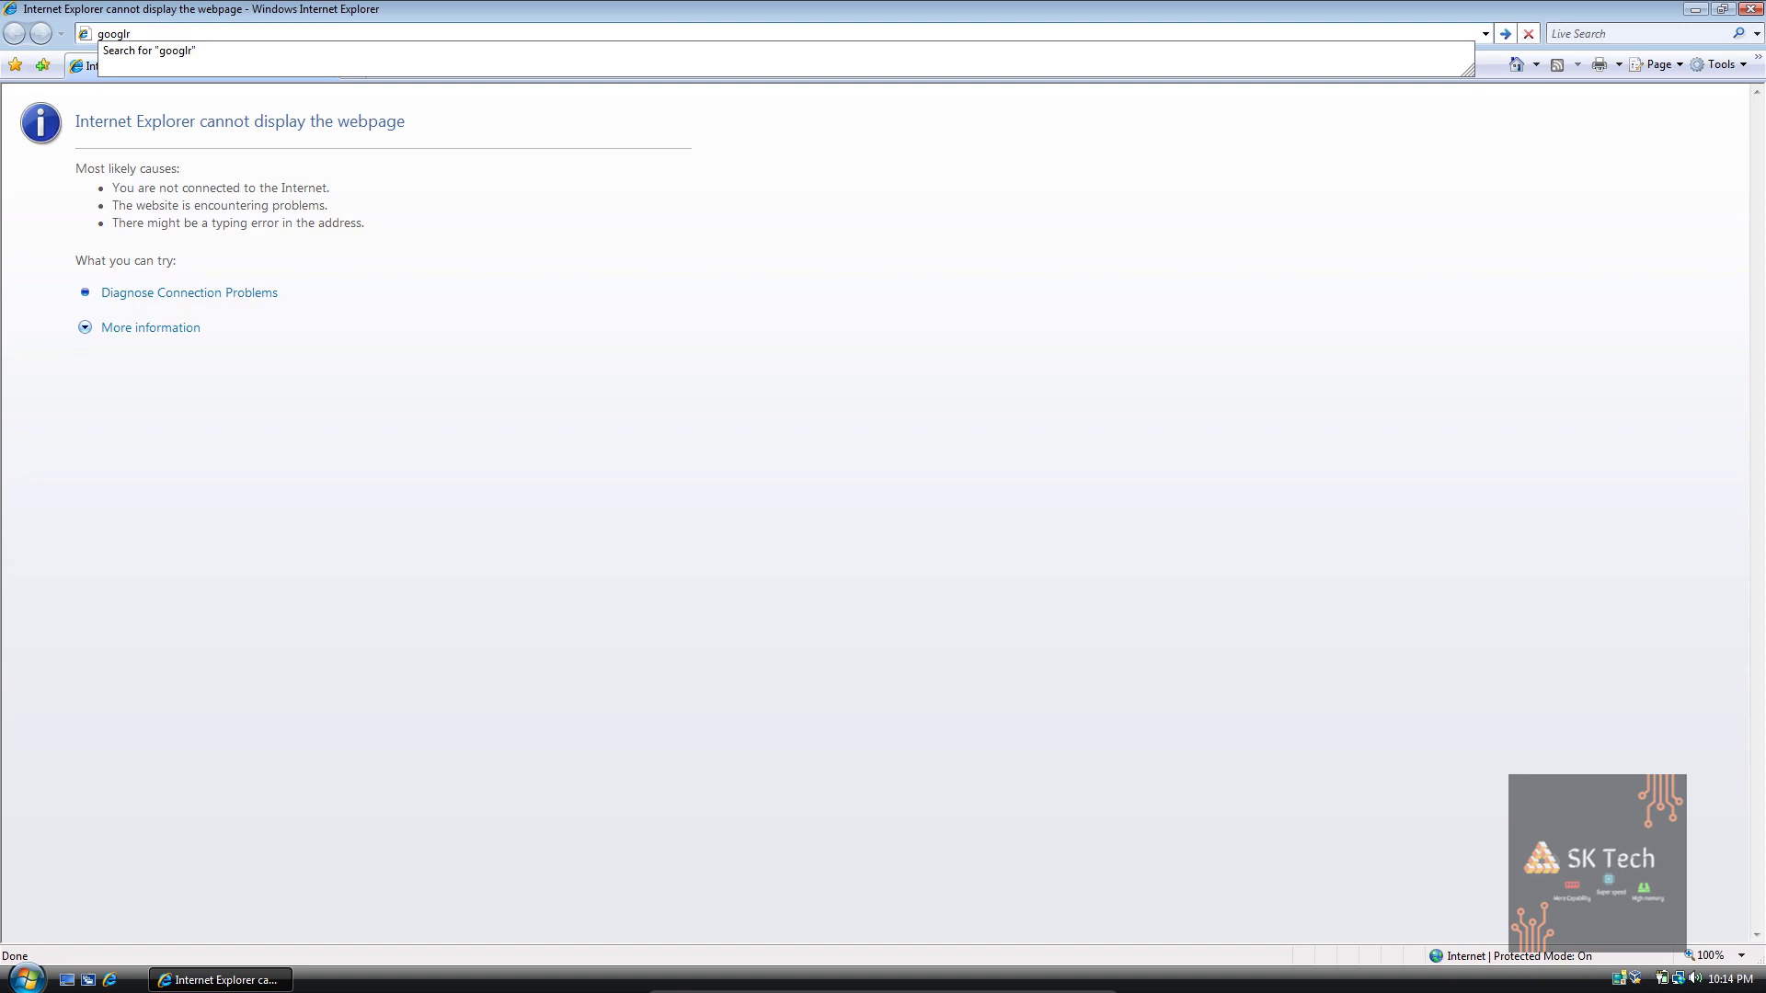
{"action": "key", "text": "BackSpace"}
{"action": "type", "text": "e.com"}
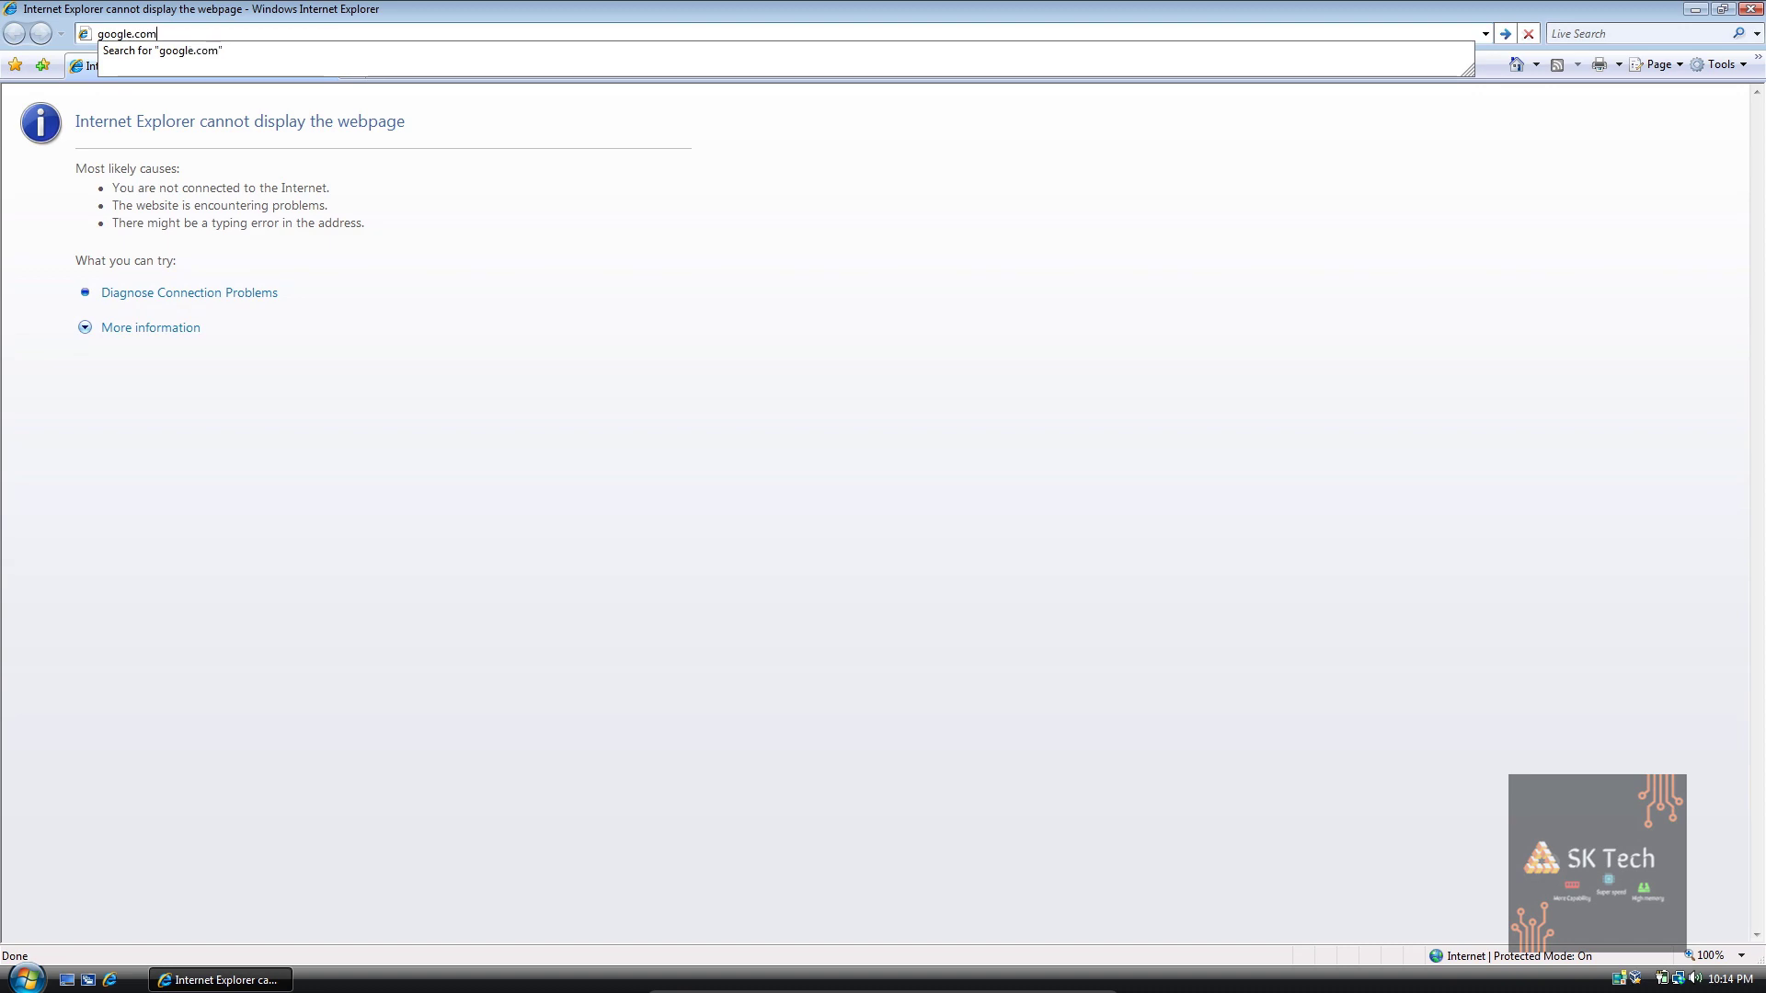
{"action": "key", "text": "Return"}
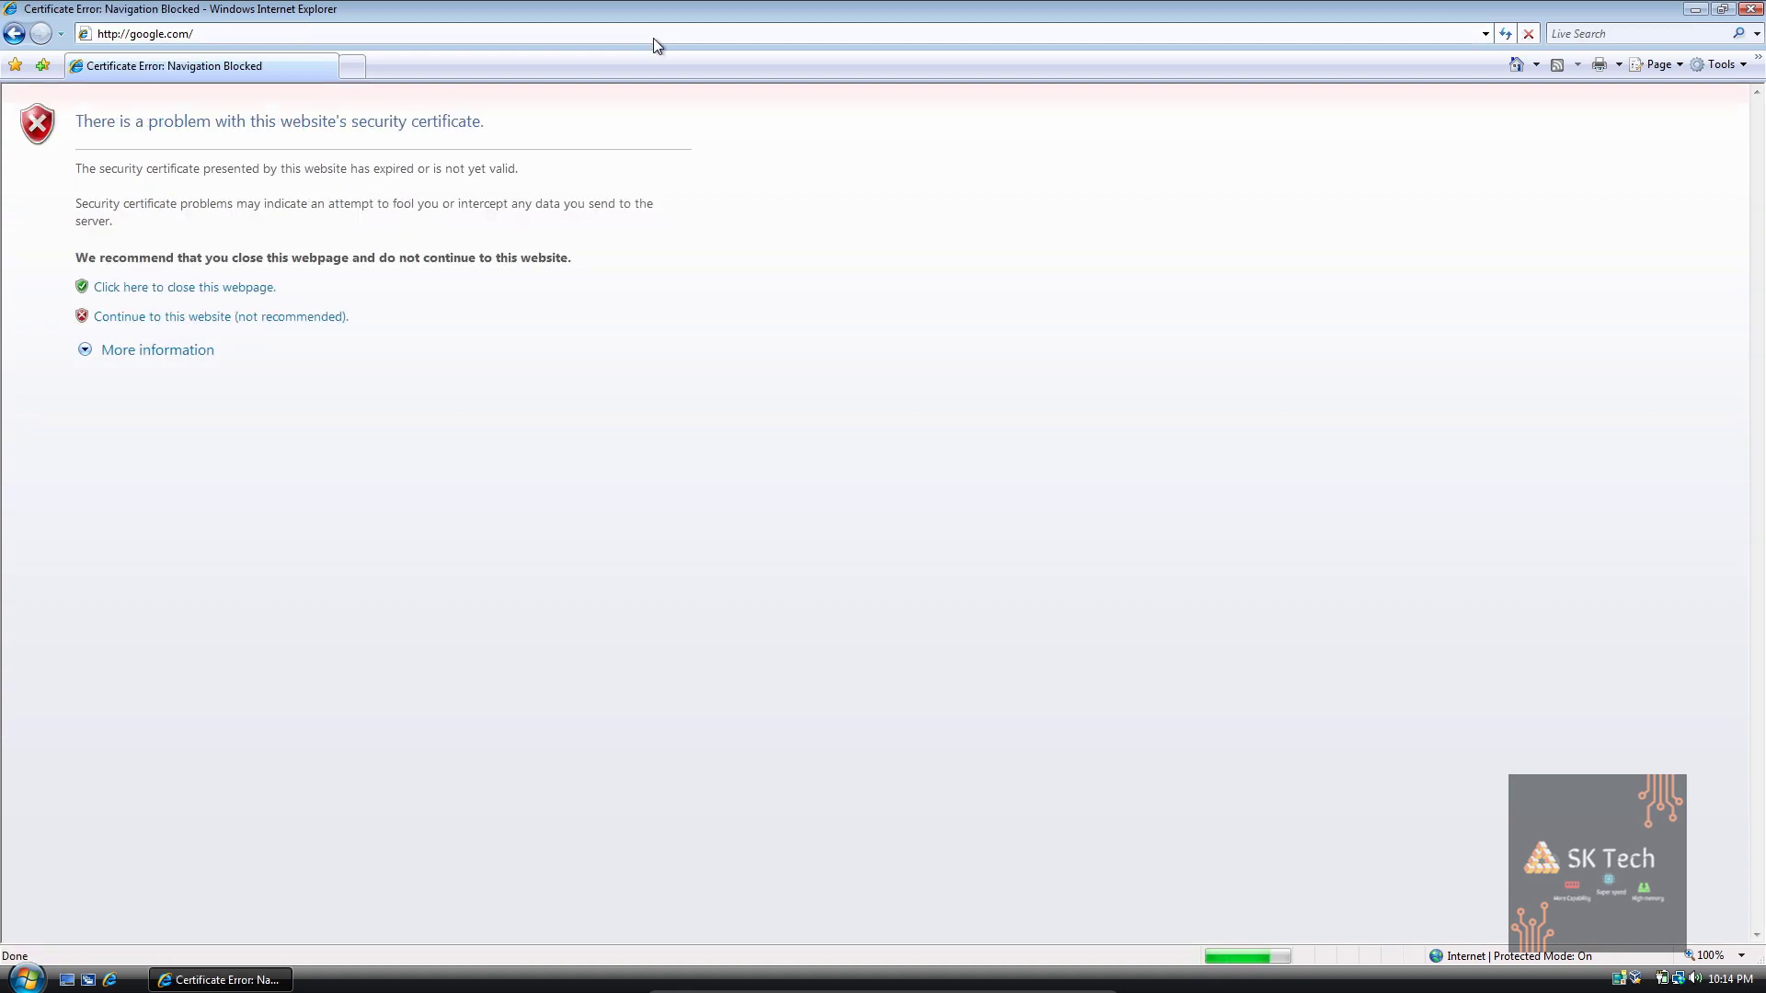
Continue to the Google website despite the security certificate warning
{"action": "left_click", "coordinate": [229, 292]}
{"action": "left_click", "coordinate": [1046, 559]}
{"action": "left_click", "coordinate": [300, 319]}
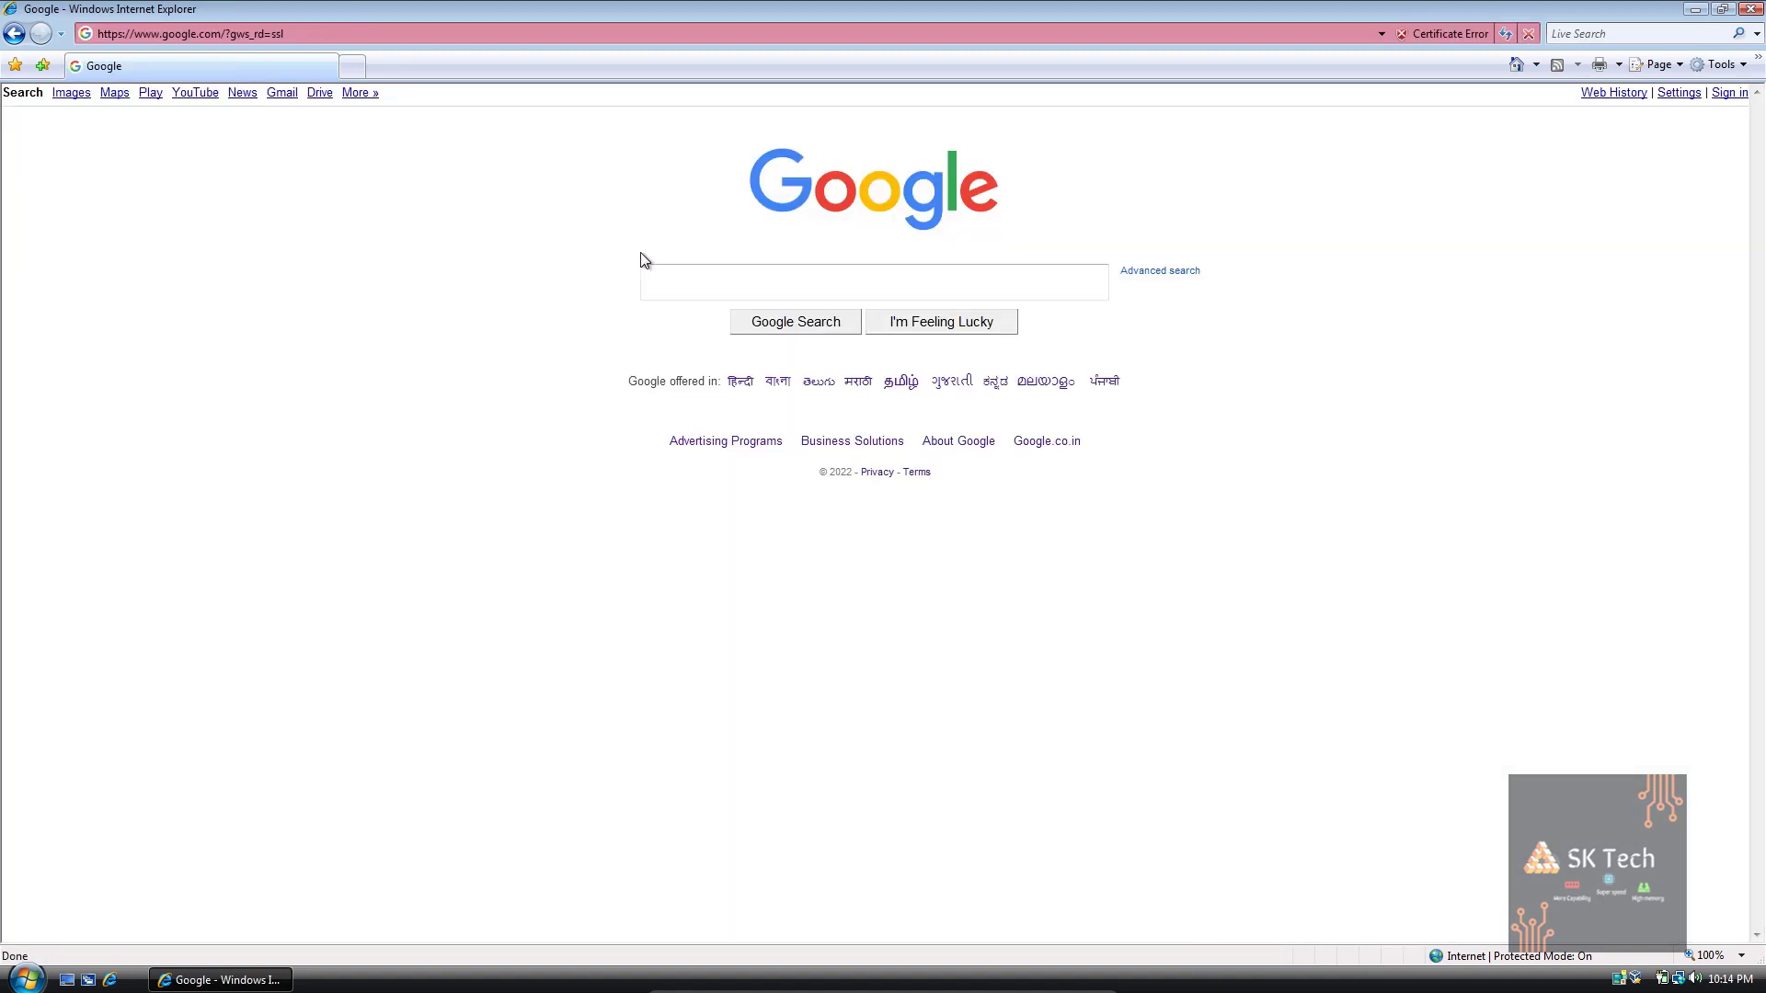
Search Google for "SK Technical Boy" and dismiss the Information Bar notice
{"action": "left_click", "coordinate": [1059, 283]}
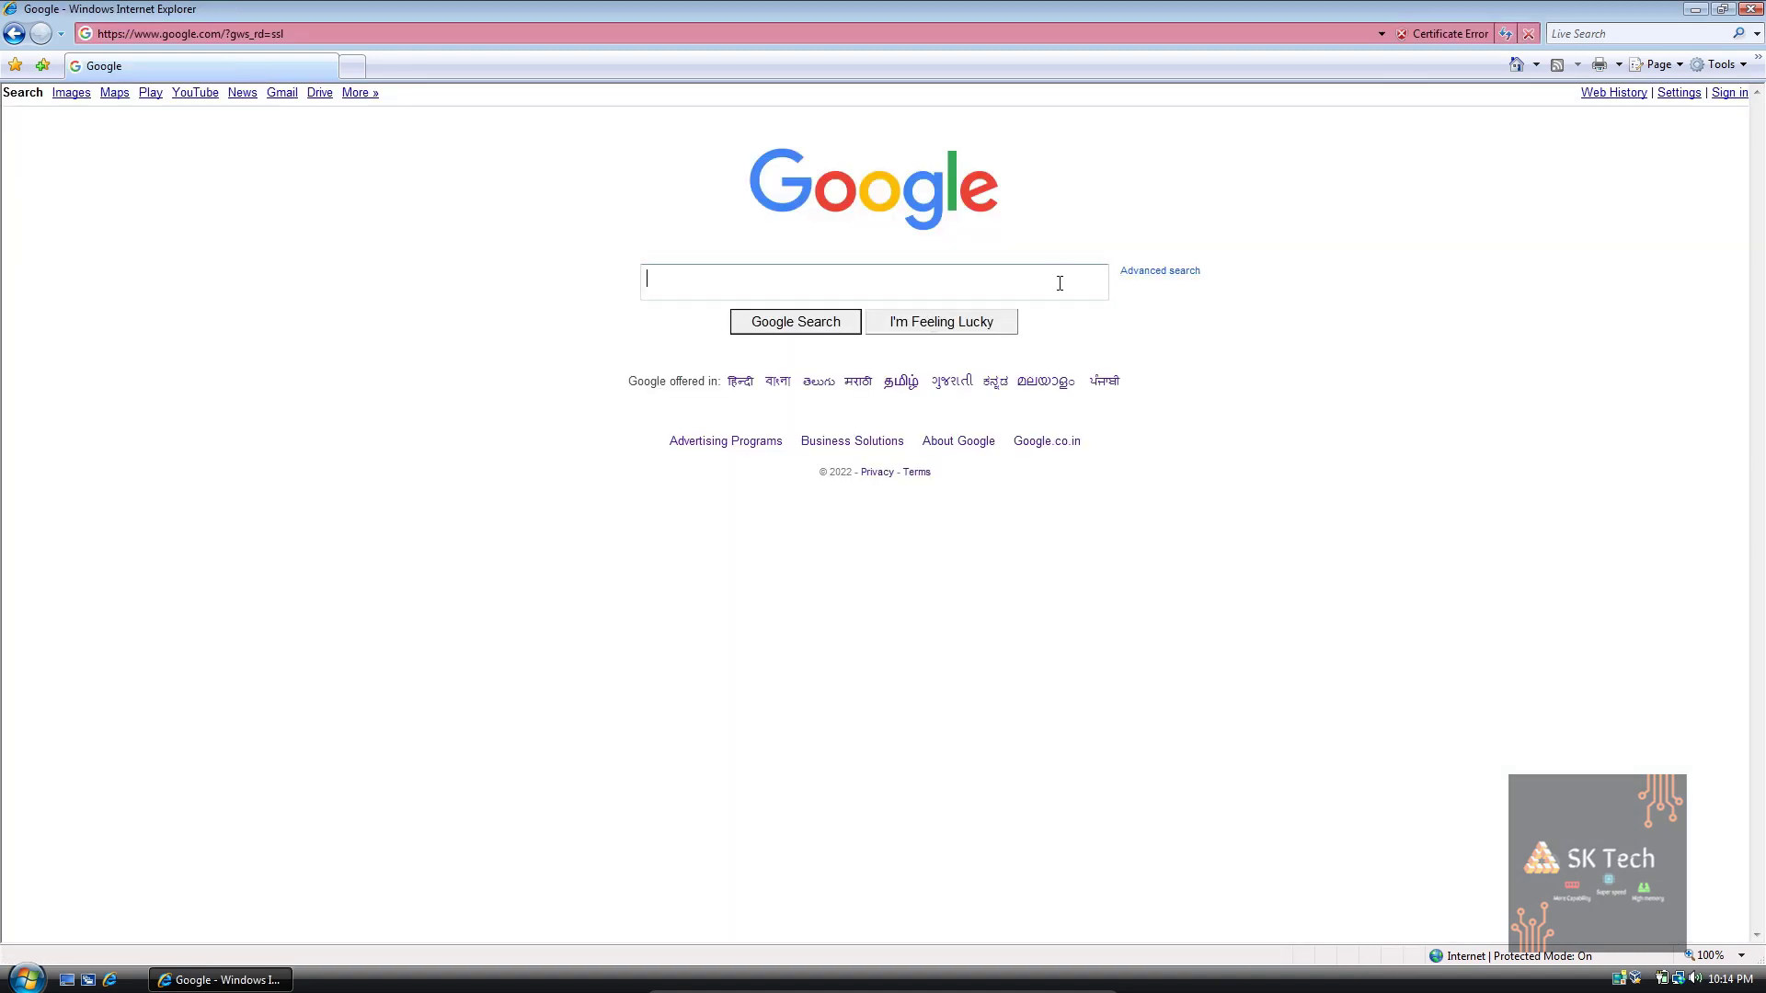
{"action": "type", "text": "SK T"}
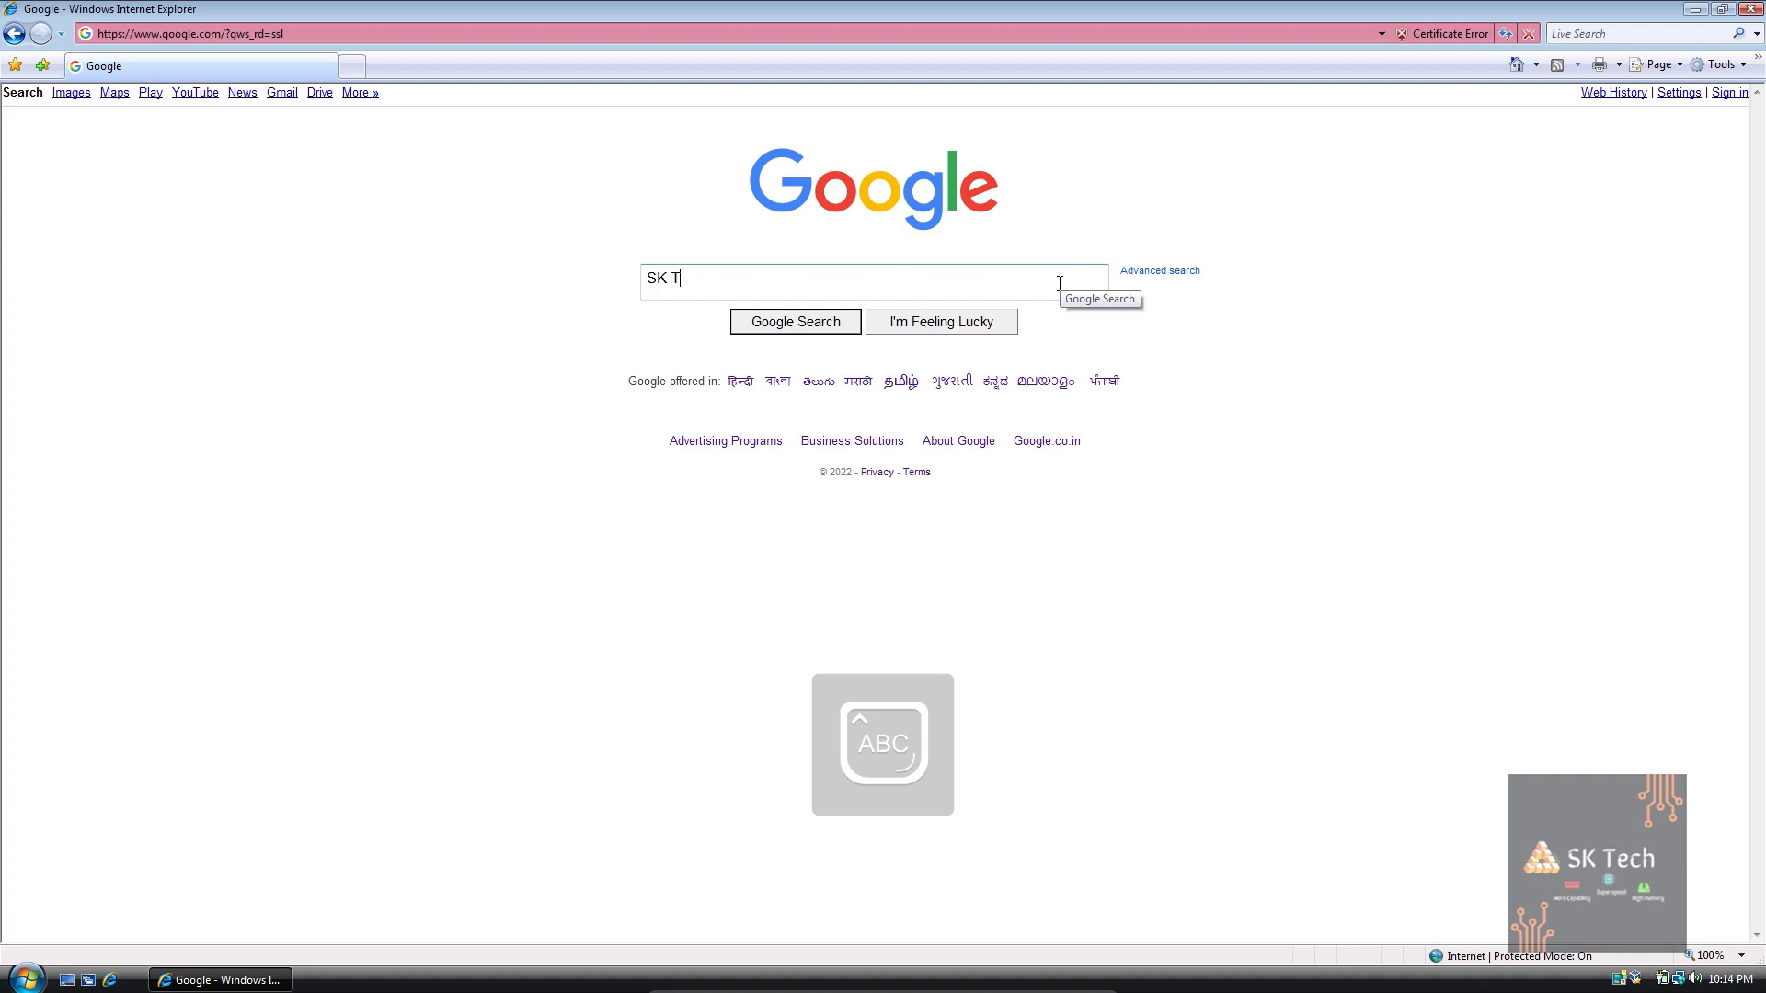
{"action": "type", "text": "echnical Boy"}
{"action": "key", "text": "Return"}
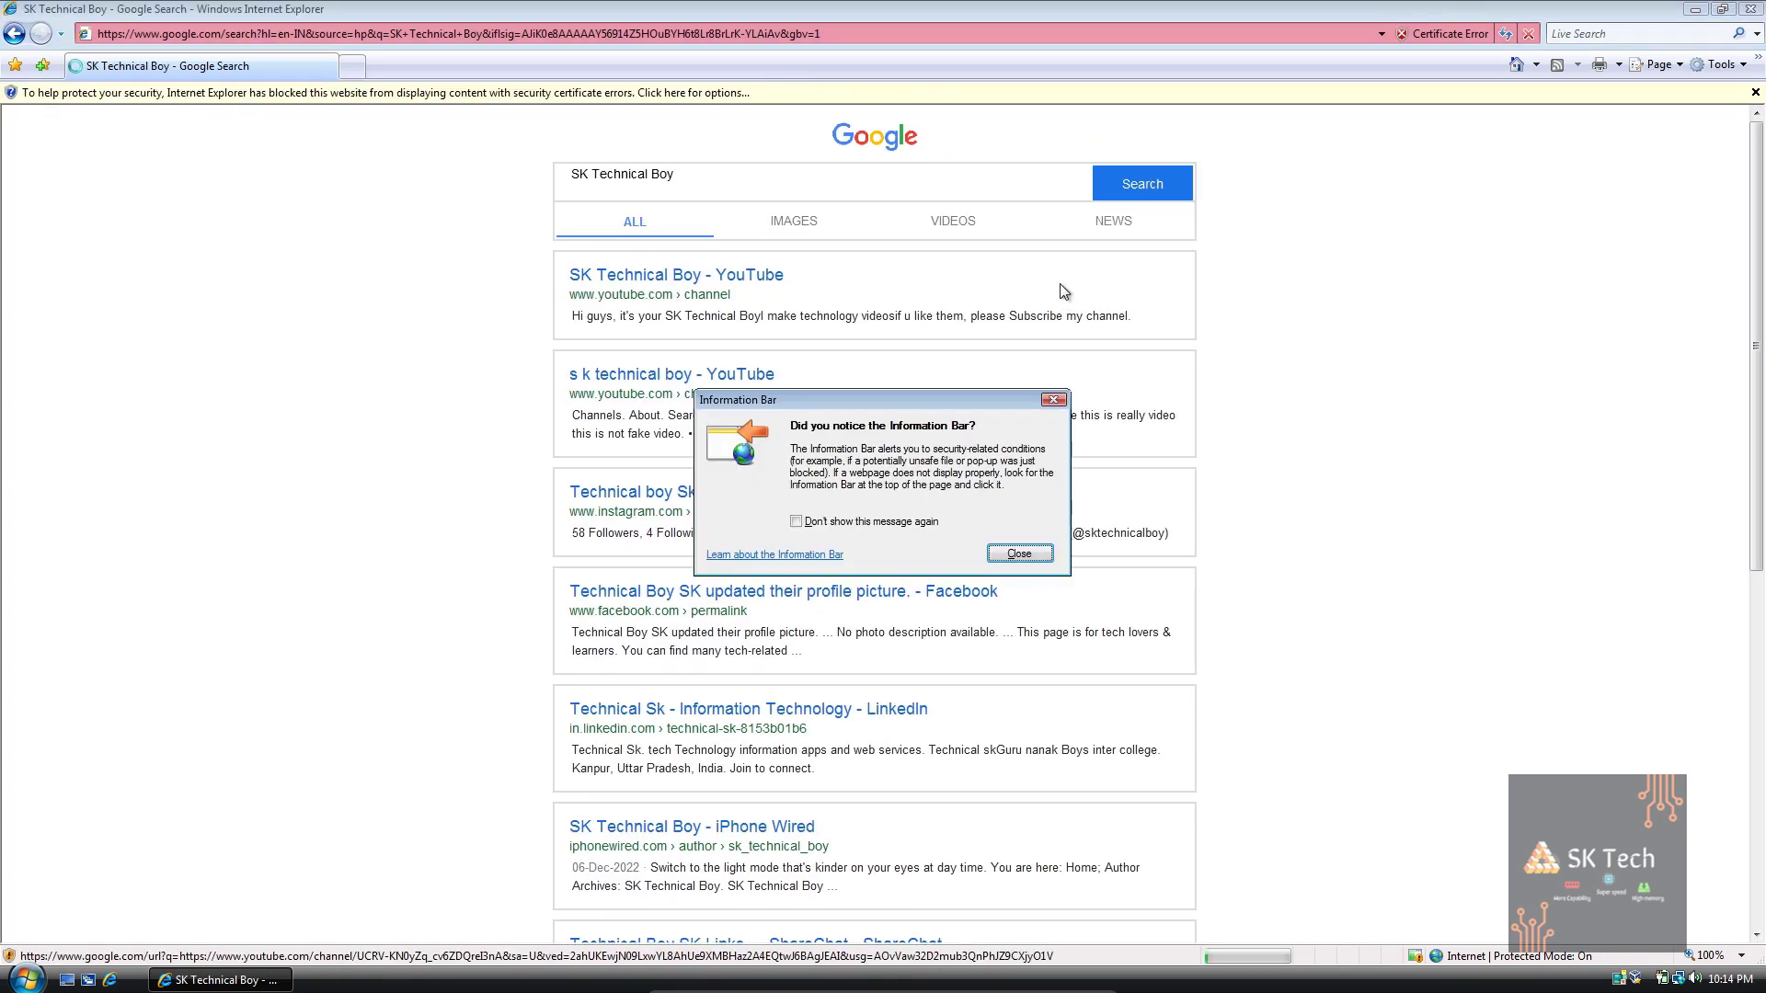
{"action": "left_click", "coordinate": [1039, 553]}
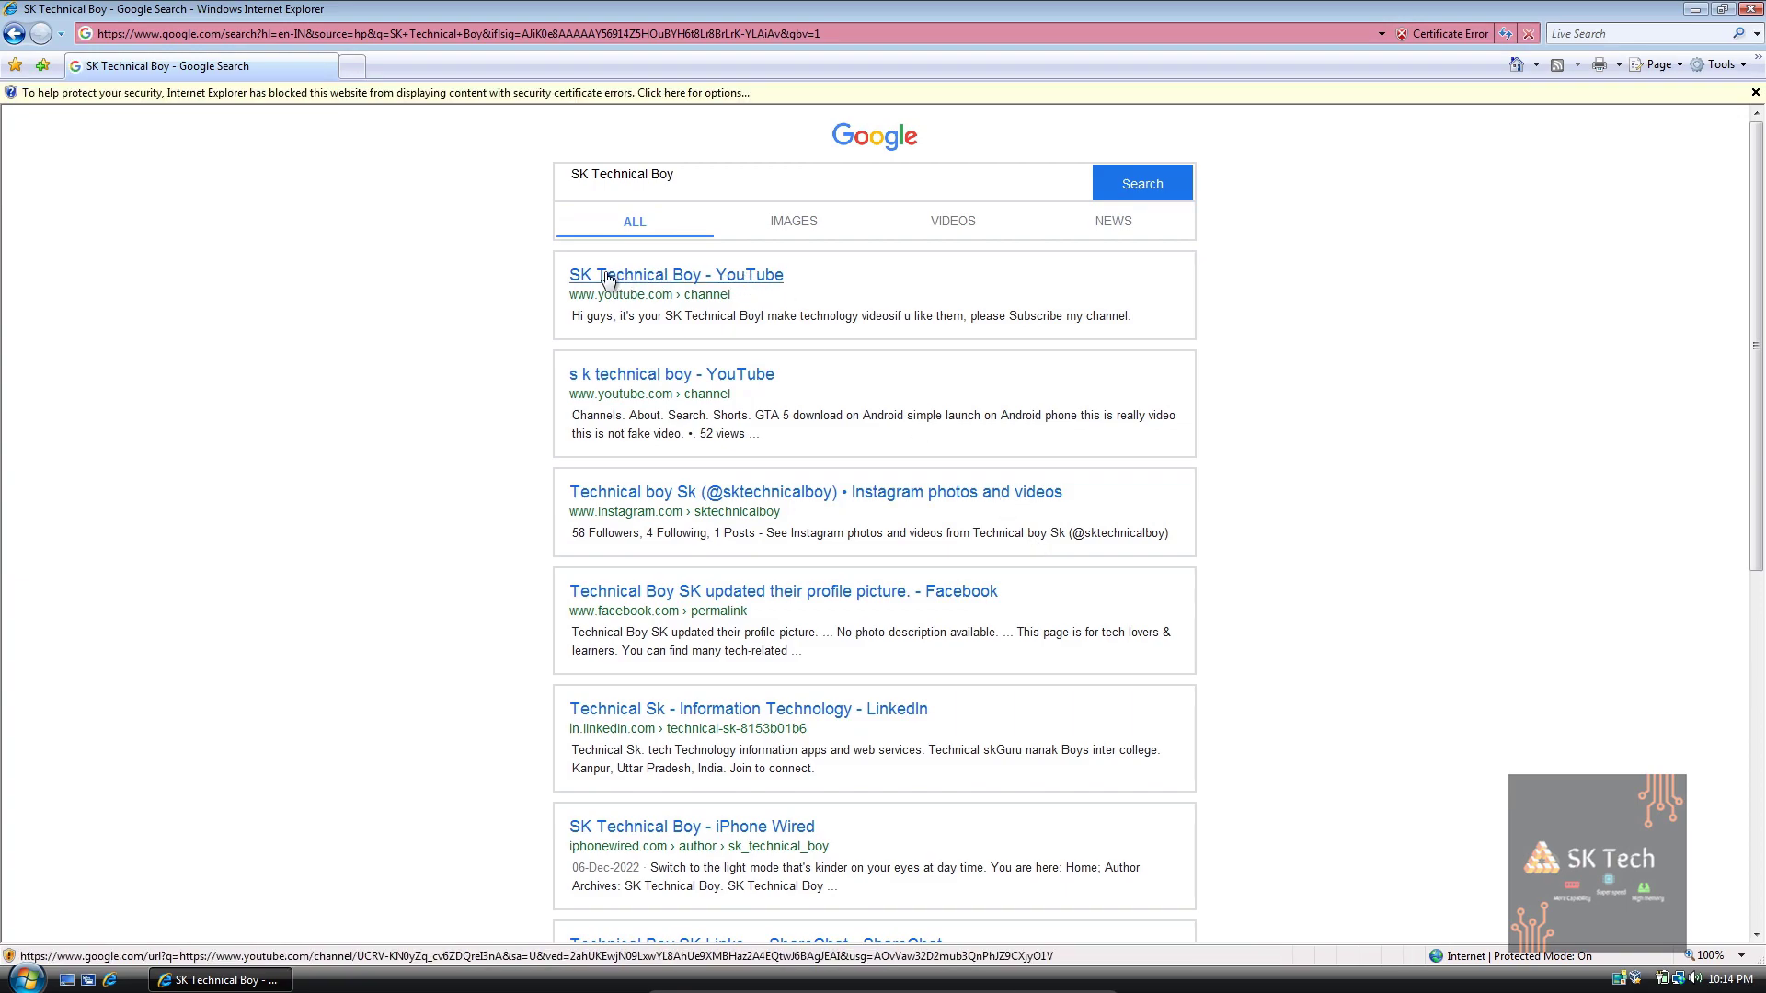
Open the first SK Technical Boy YouTube result, continuing past the certificate warning and closing the Information Bar notice
{"action": "left_click", "coordinate": [683, 280]}
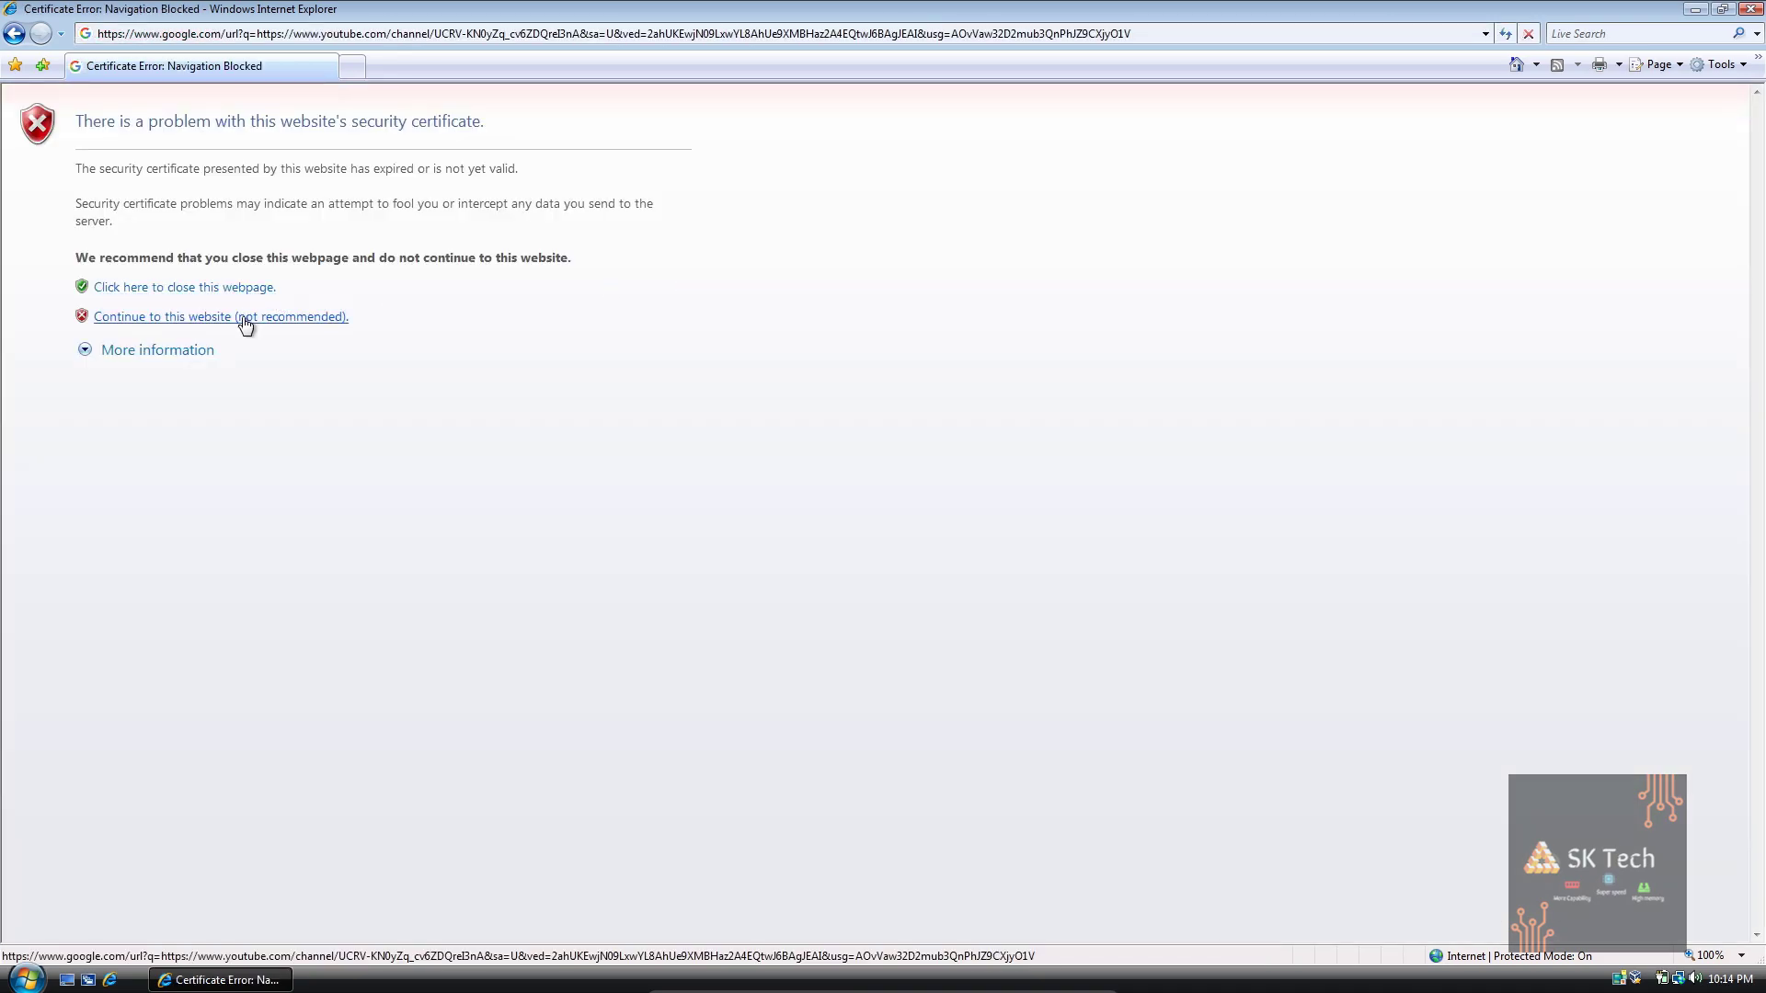
{"action": "left_click", "coordinate": [248, 317]}
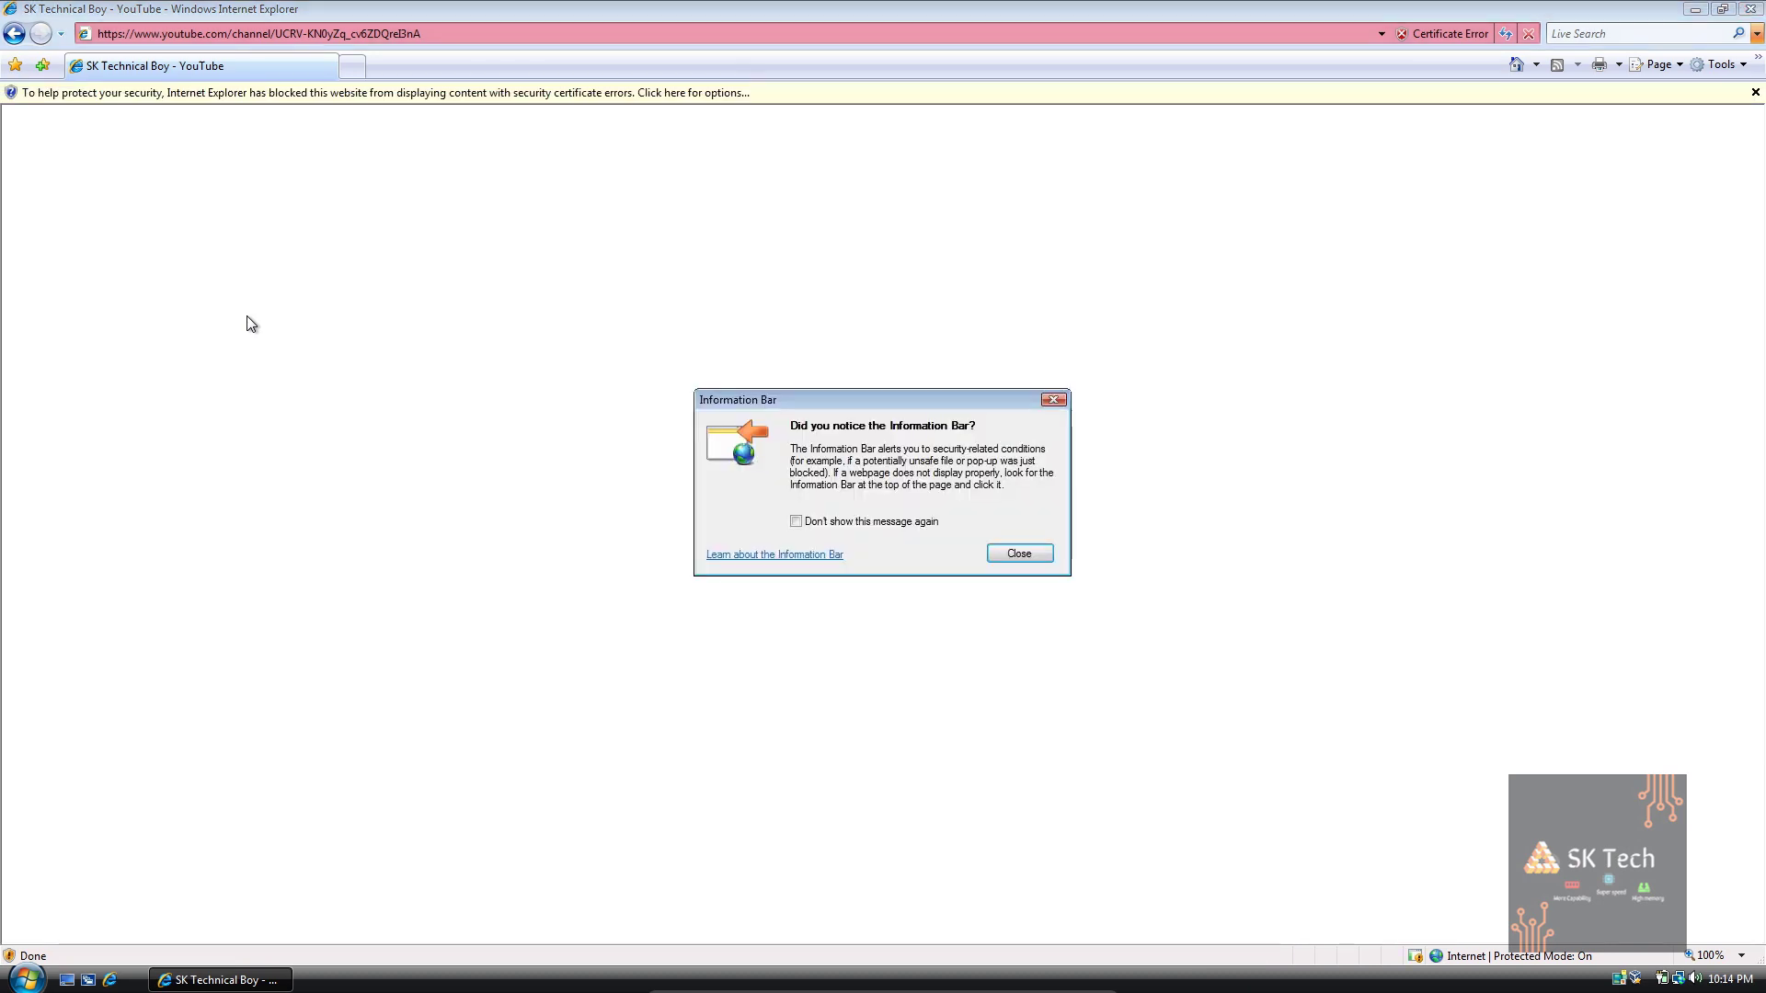
{"action": "left_click", "coordinate": [1015, 555]}
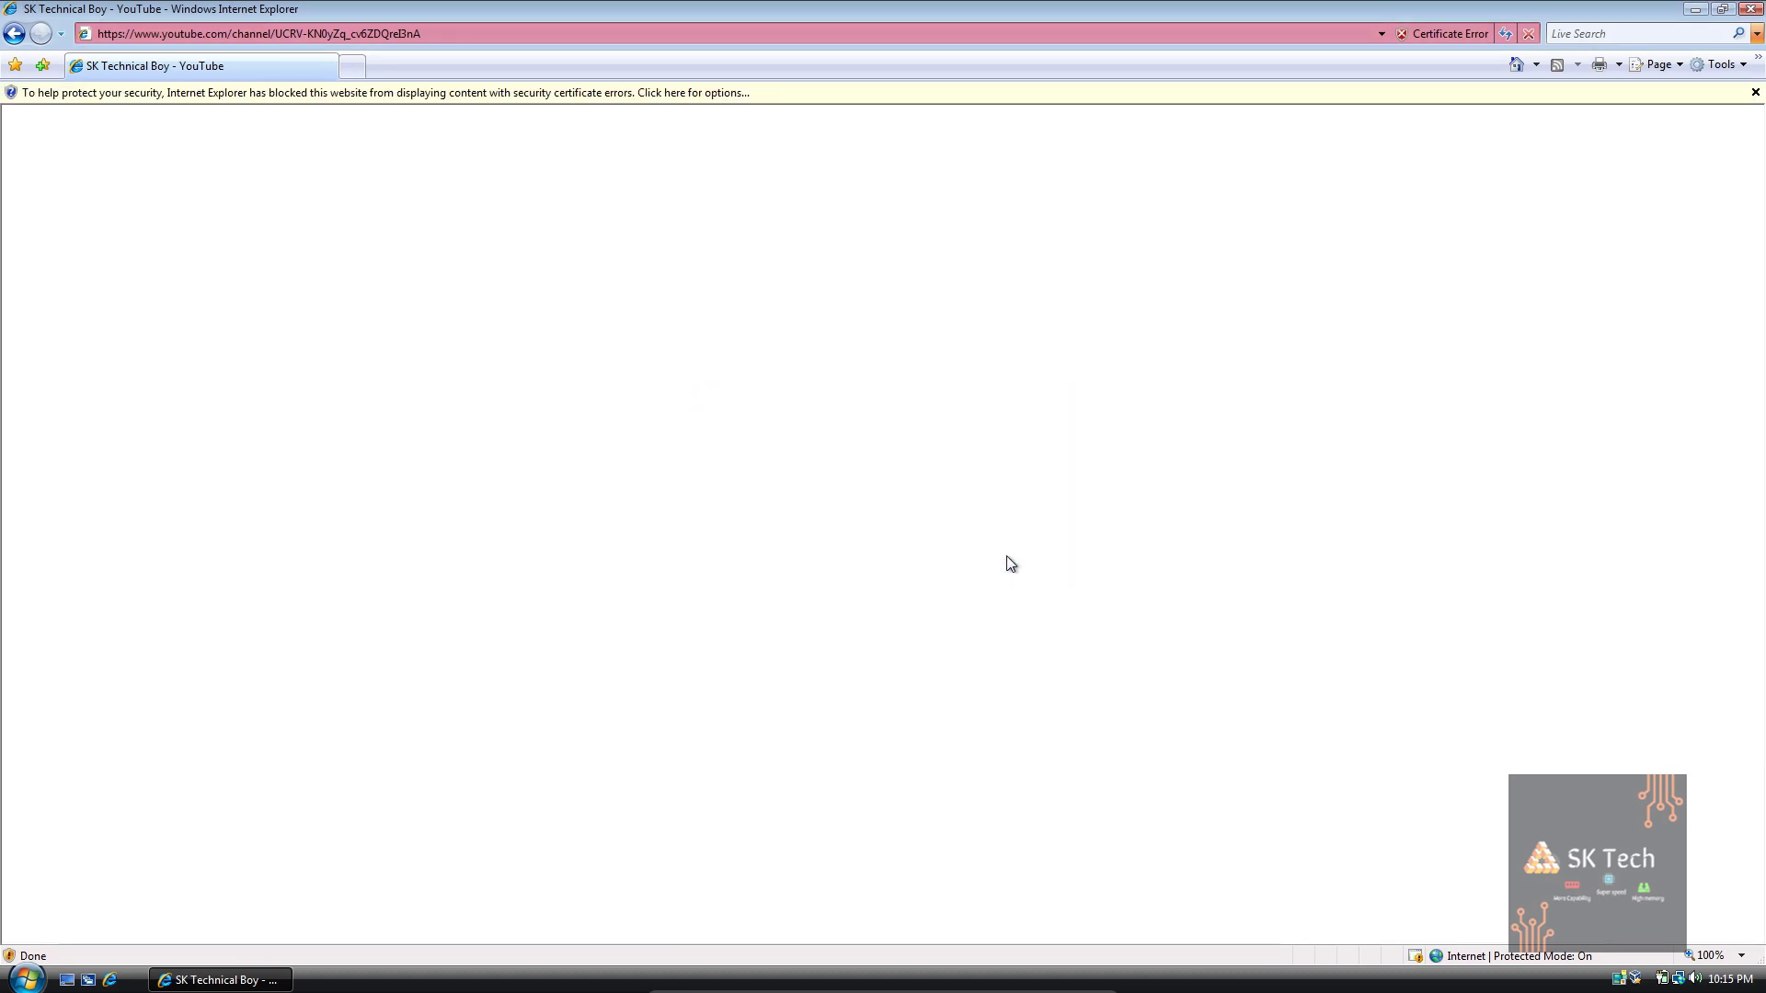